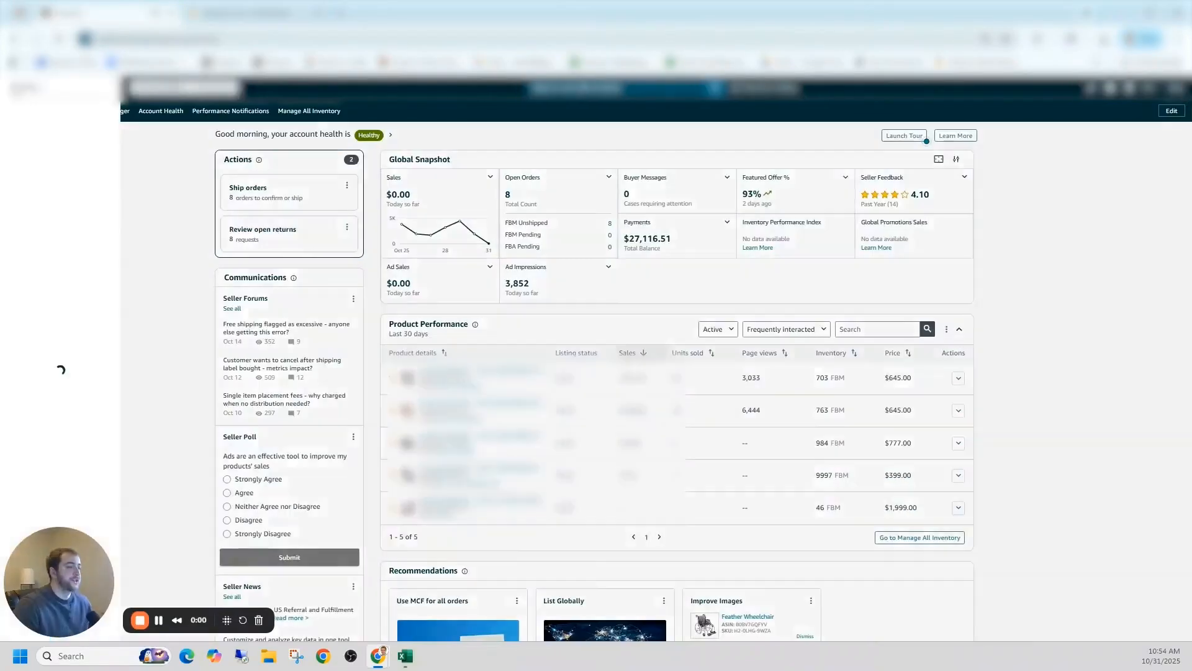
Step: Open the Inventory Reports page and choose Category Listings Report as the report type
left_click(14, 89)
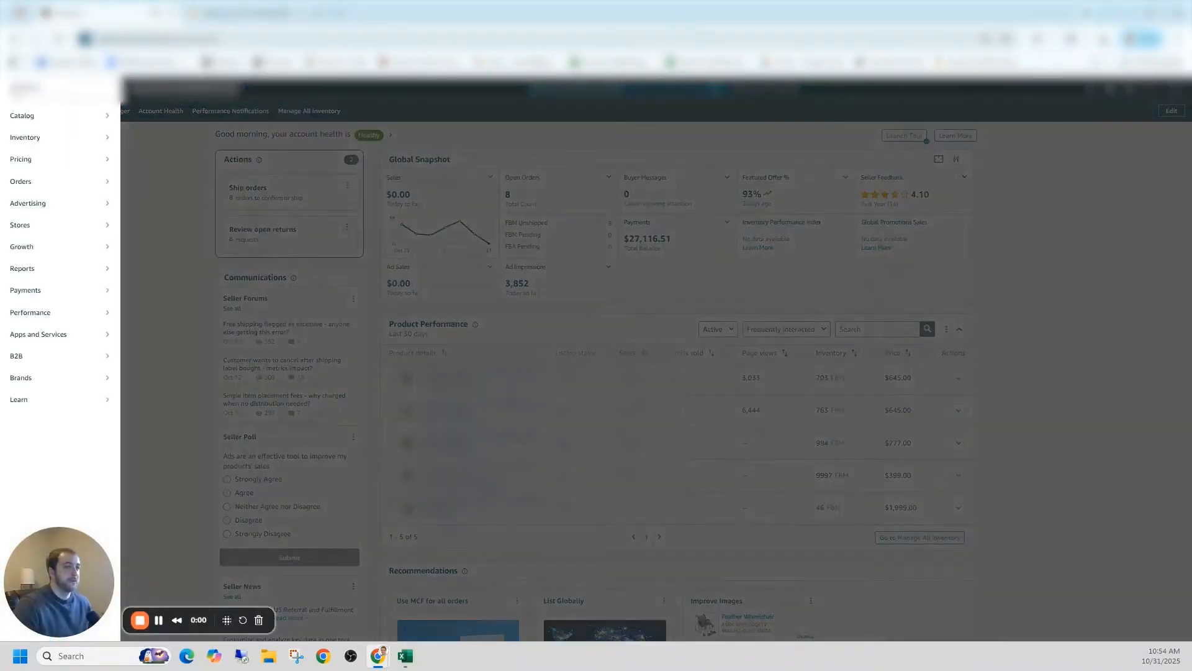
mouse_move(51, 278)
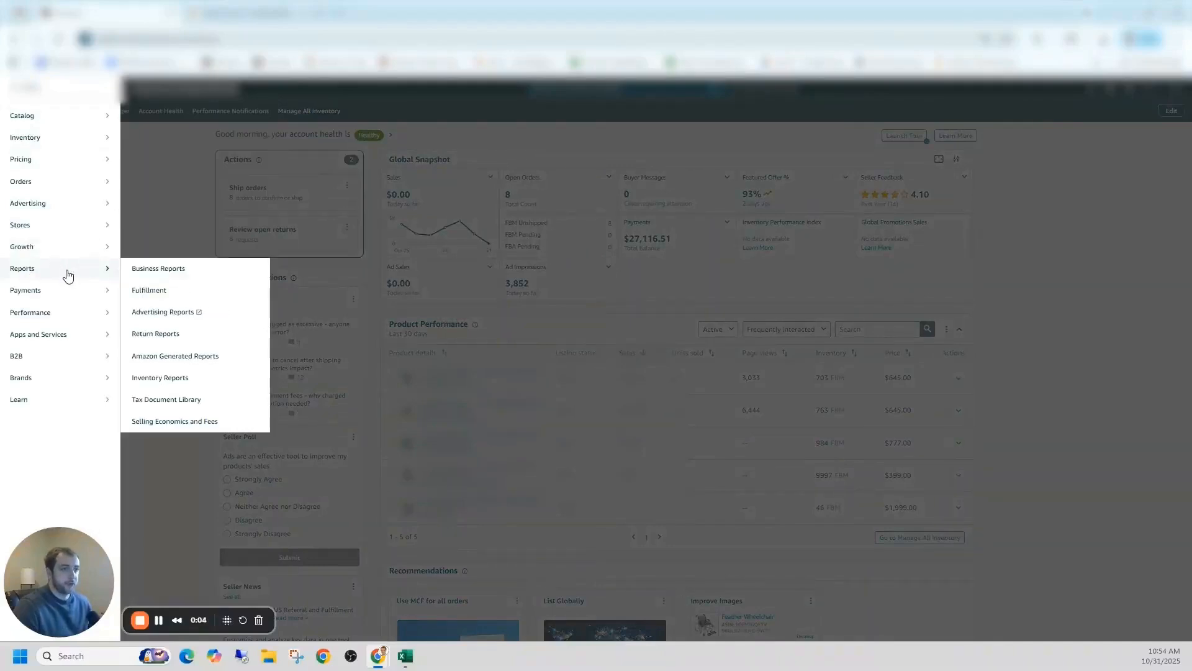
left_click(179, 379)
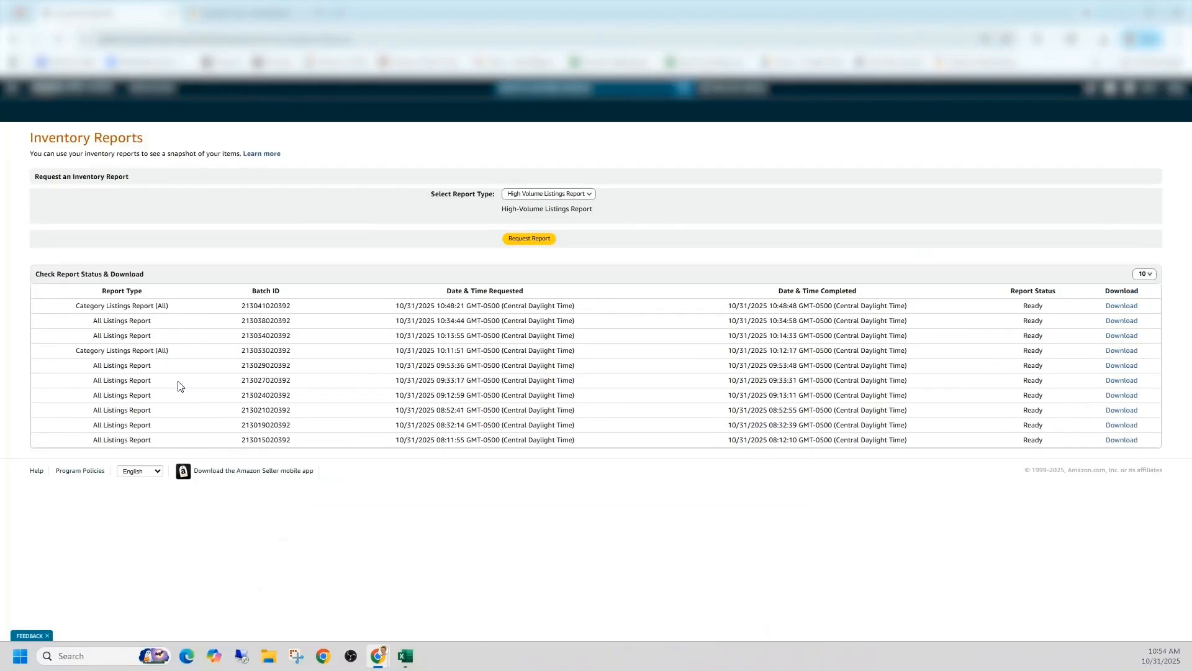
left_click(553, 195)
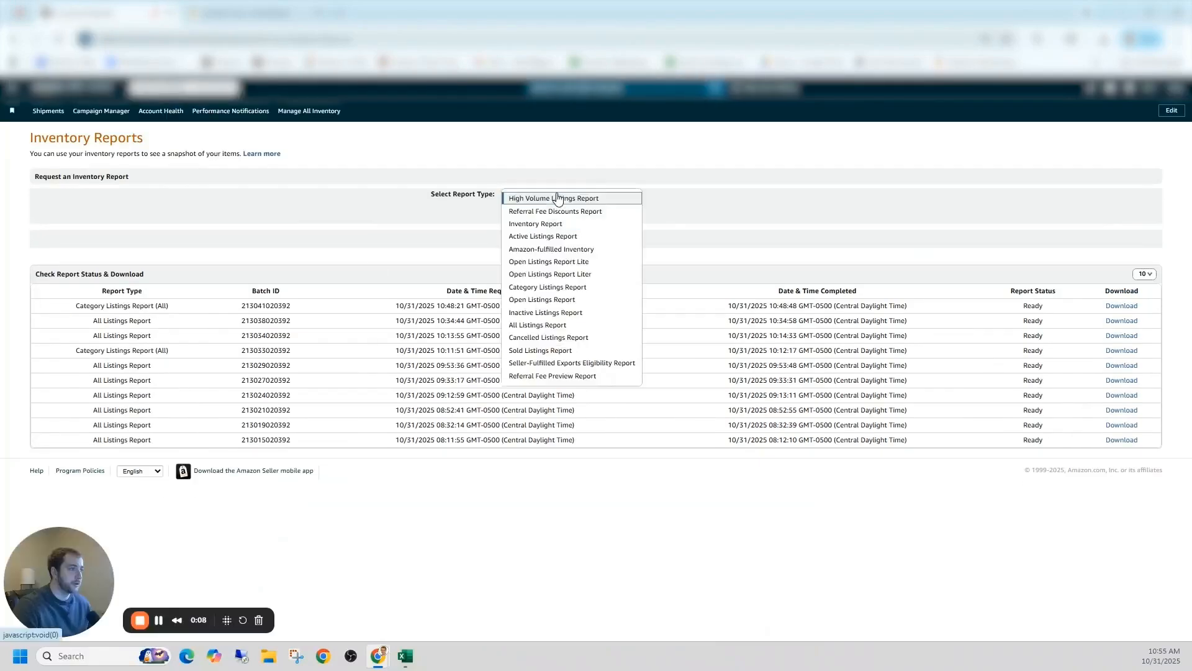
left_click(538, 288)
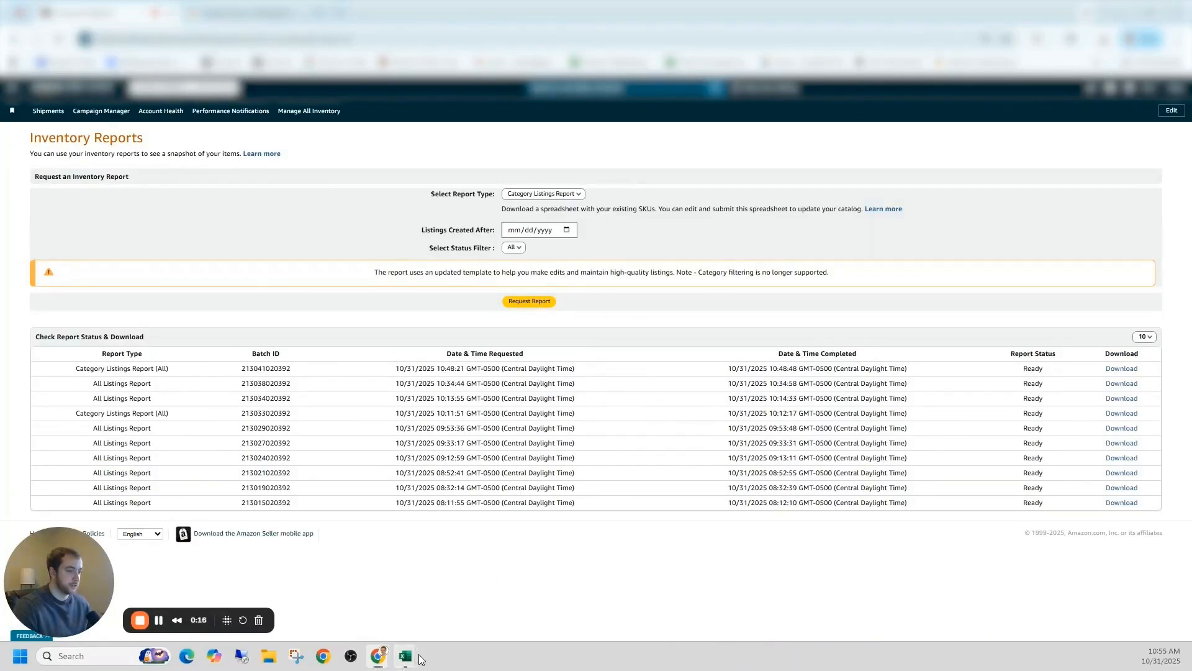
Step: Switch to the category listings workbook in Excel and examine the titles and product types of the two wheelchair listings
left_click(441, 598)
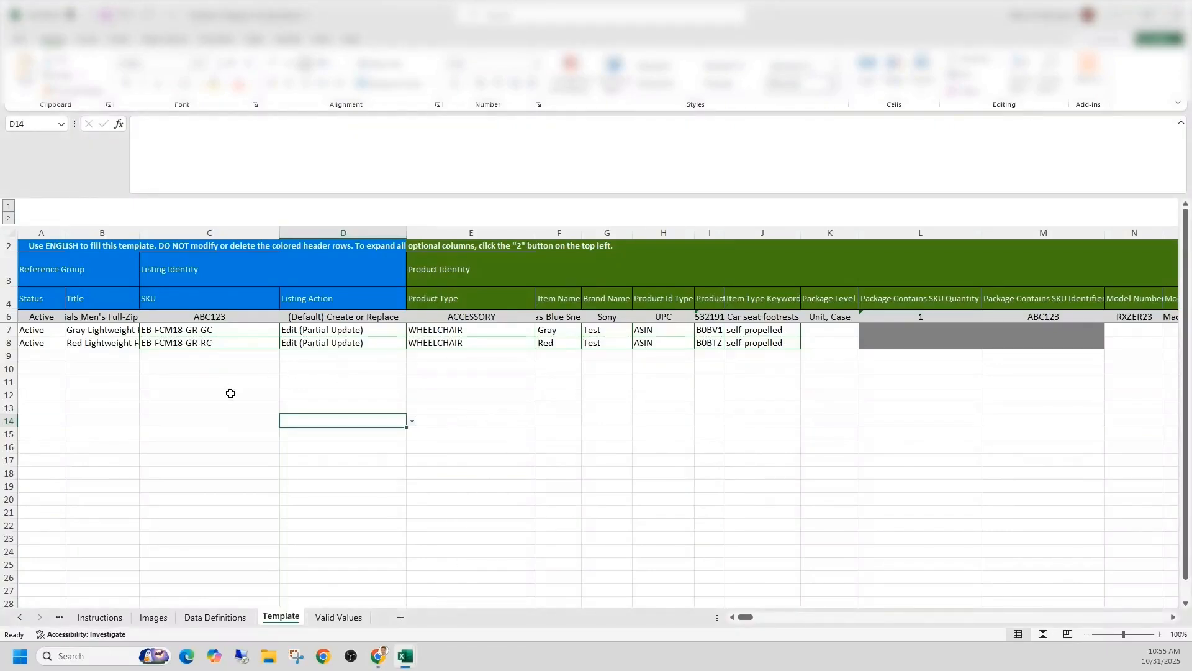
left_click(87, 330)
left_click(94, 343)
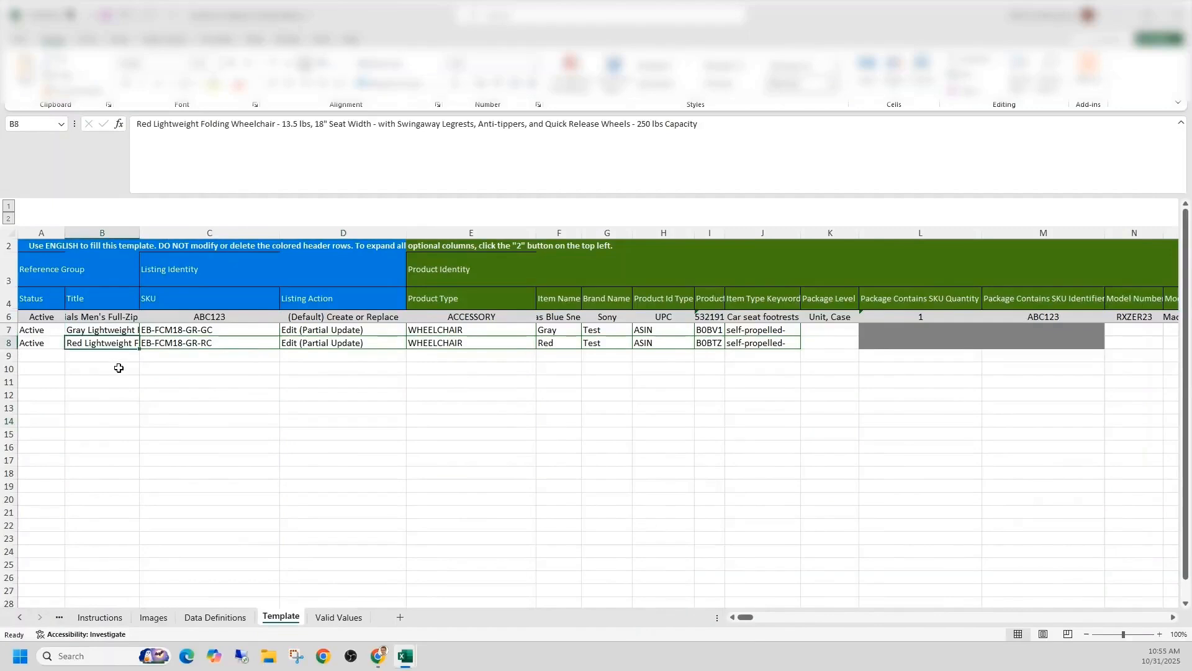
left_click_drag(745, 617, 716, 584)
left_click_drag(497, 330, 468, 341)
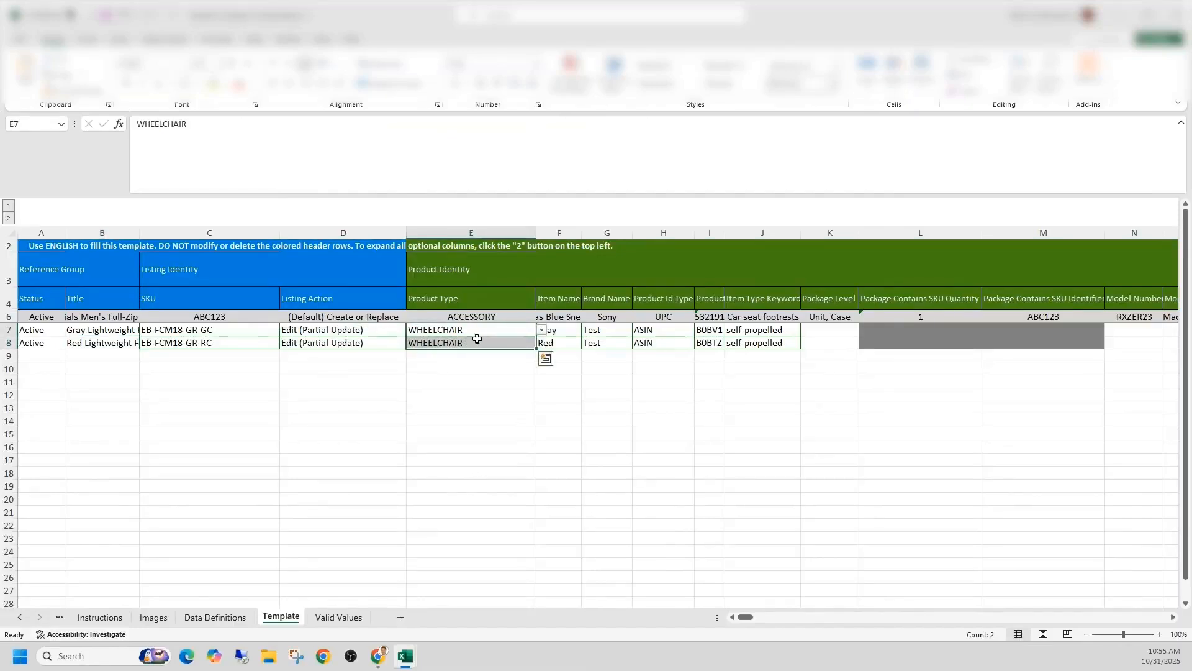
left_click(466, 405)
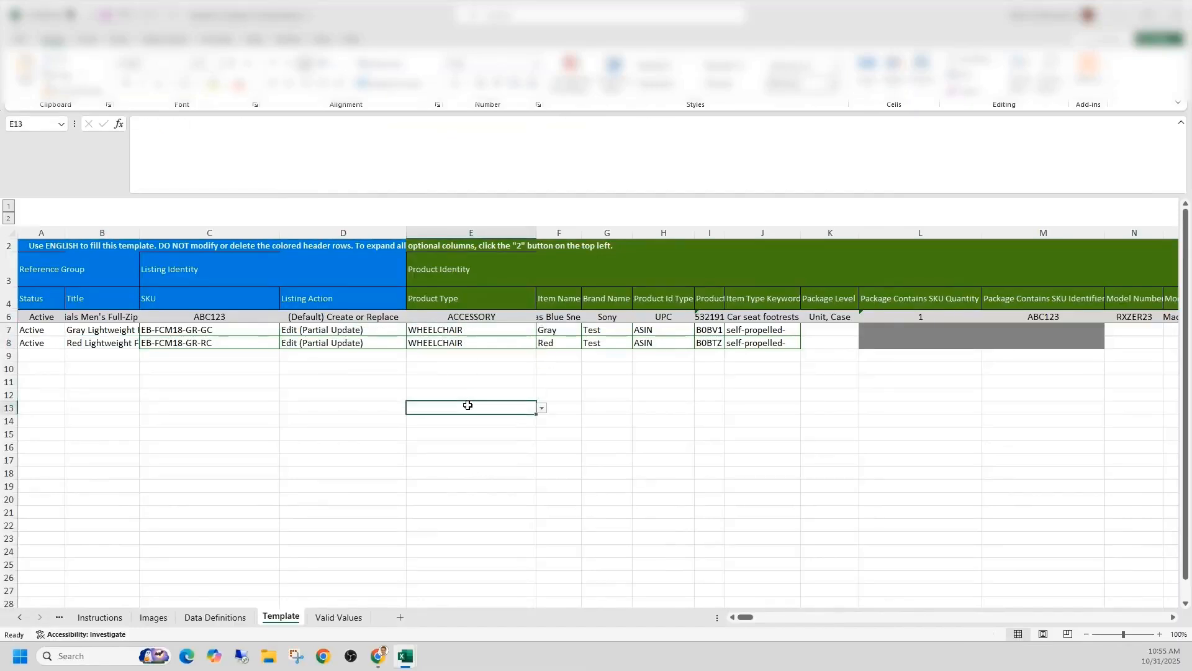
Step: Find the WHEELCHAIR variation theme row in the Variations section of the Valid Values sheet
left_click(344, 616)
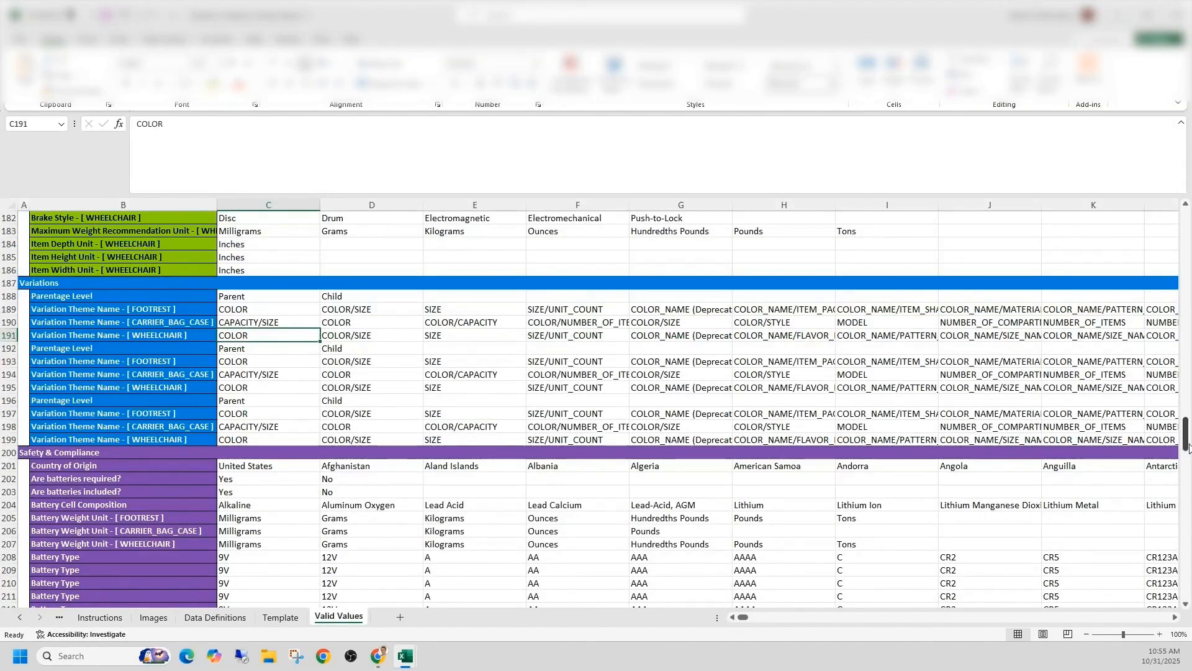
left_click_drag(1189, 445, 1188, 443)
left_click(46, 299)
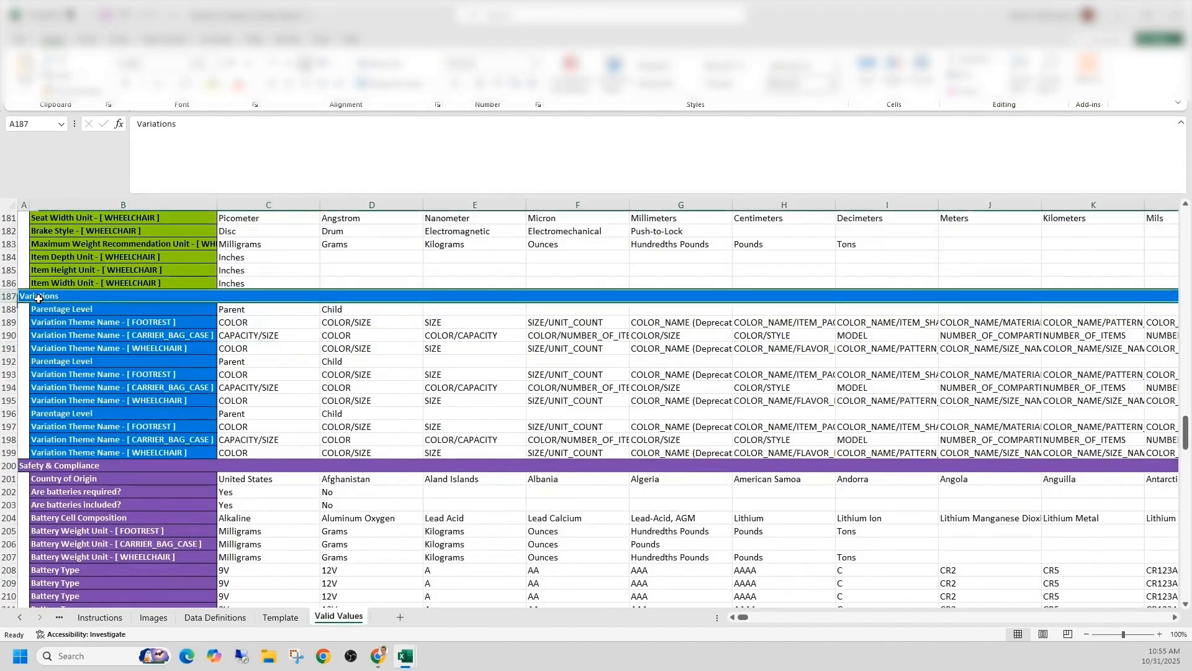
left_click(93, 336)
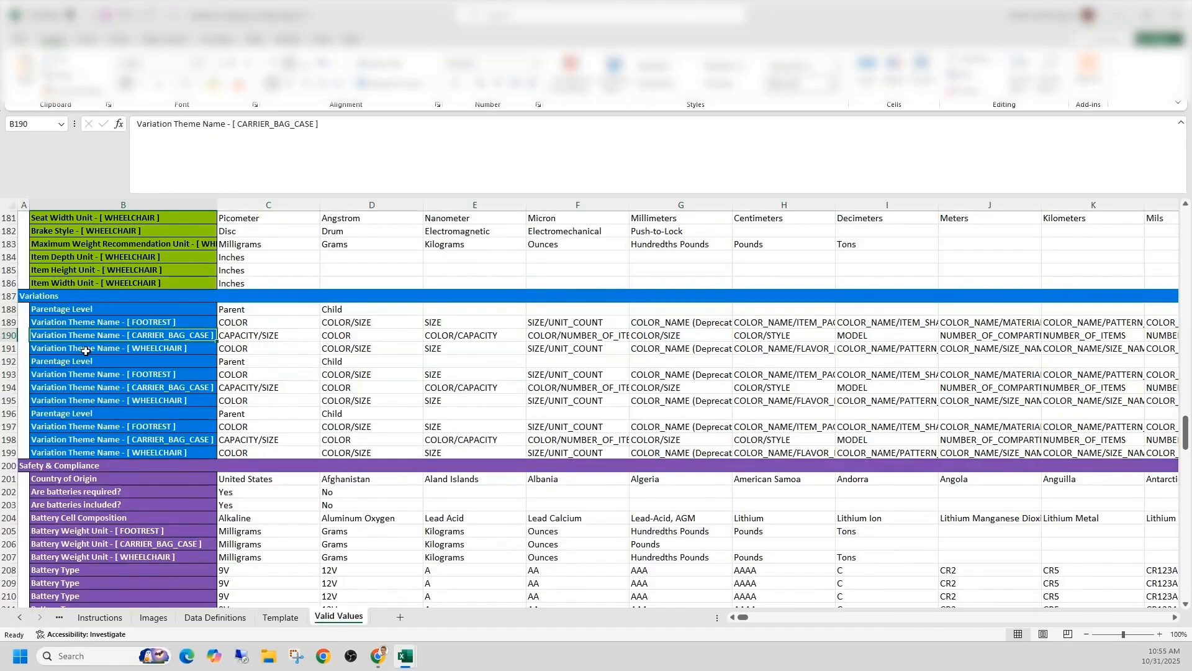
left_click(86, 350)
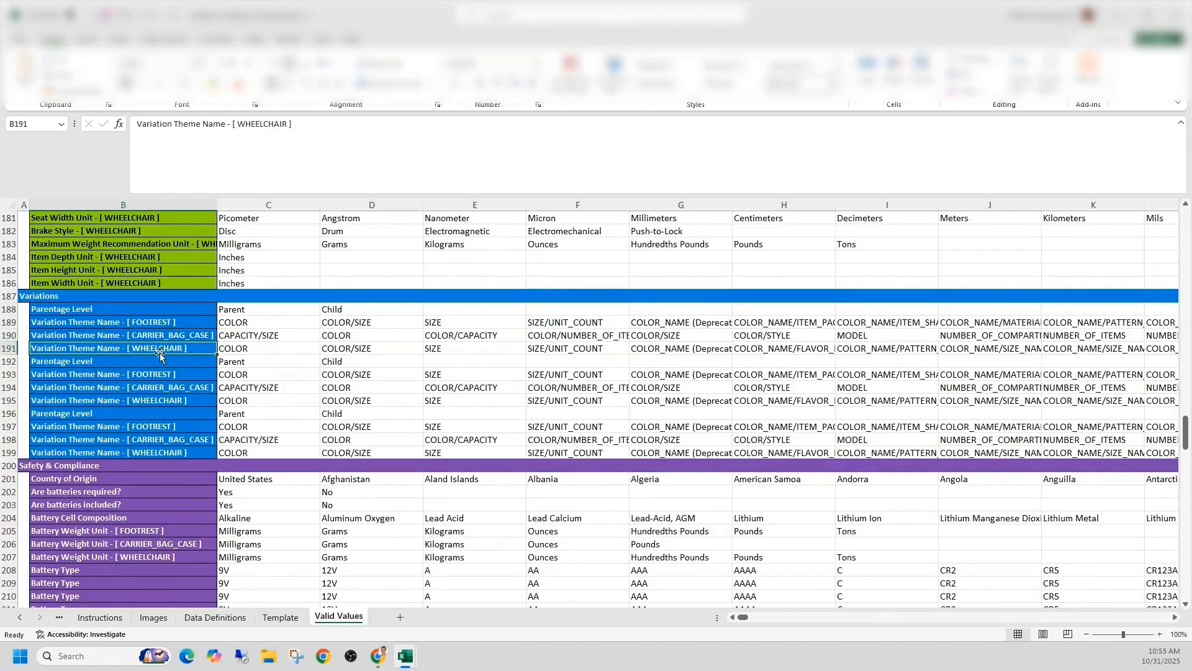
left_click(9, 349)
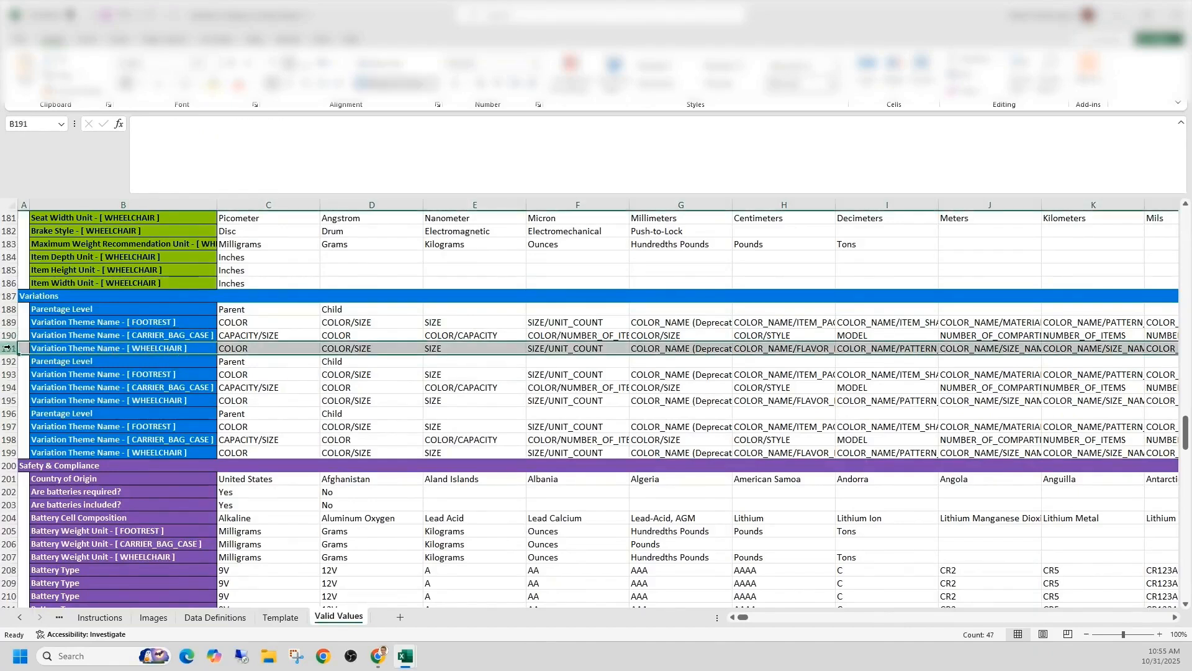
Step: Examine the variation theme options offered for WHEELCHAIR, including color, color/size and the deprecated color name theme
left_click(255, 349)
left_click(348, 349)
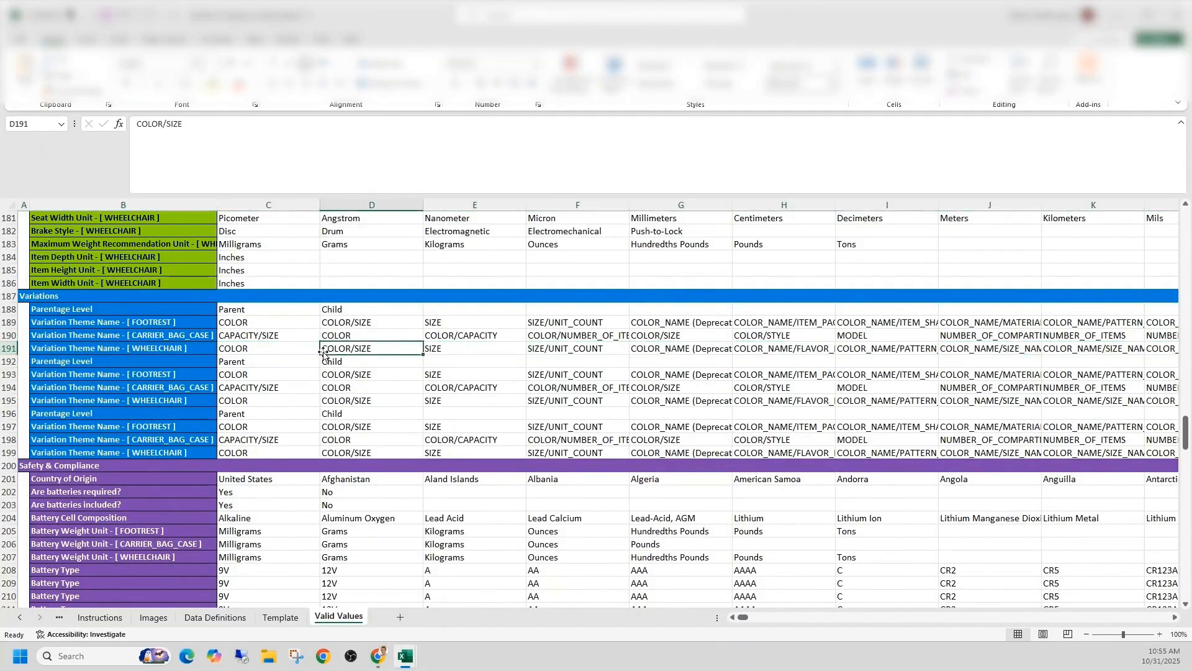
left_click(474, 362)
left_click_drag(755, 619, 746, 626)
left_click(682, 347)
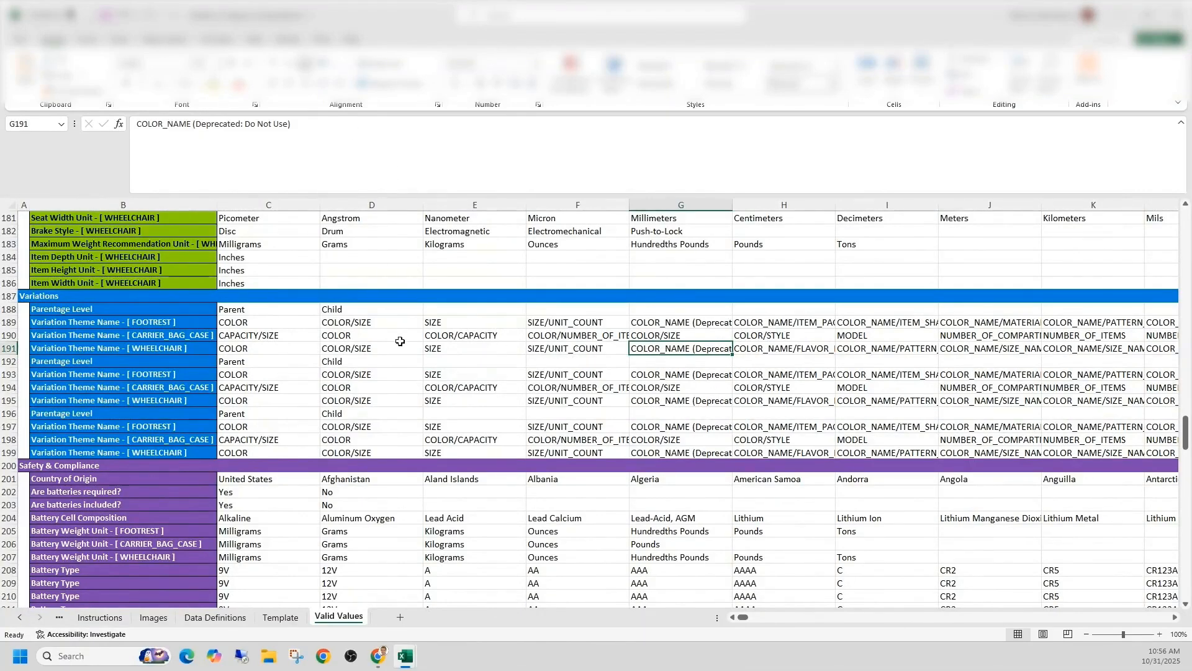
left_click(257, 348)
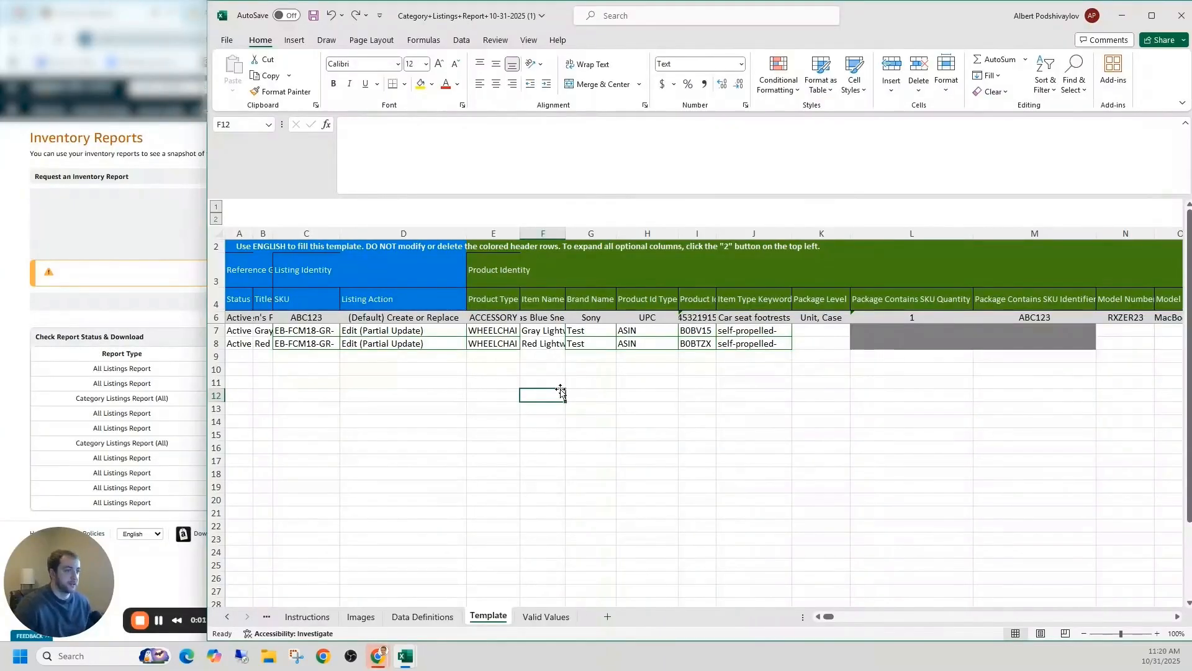
Step: Start a parent listing in row 9 of the Template sheet by copying the Active status from row 8
left_click(216, 357)
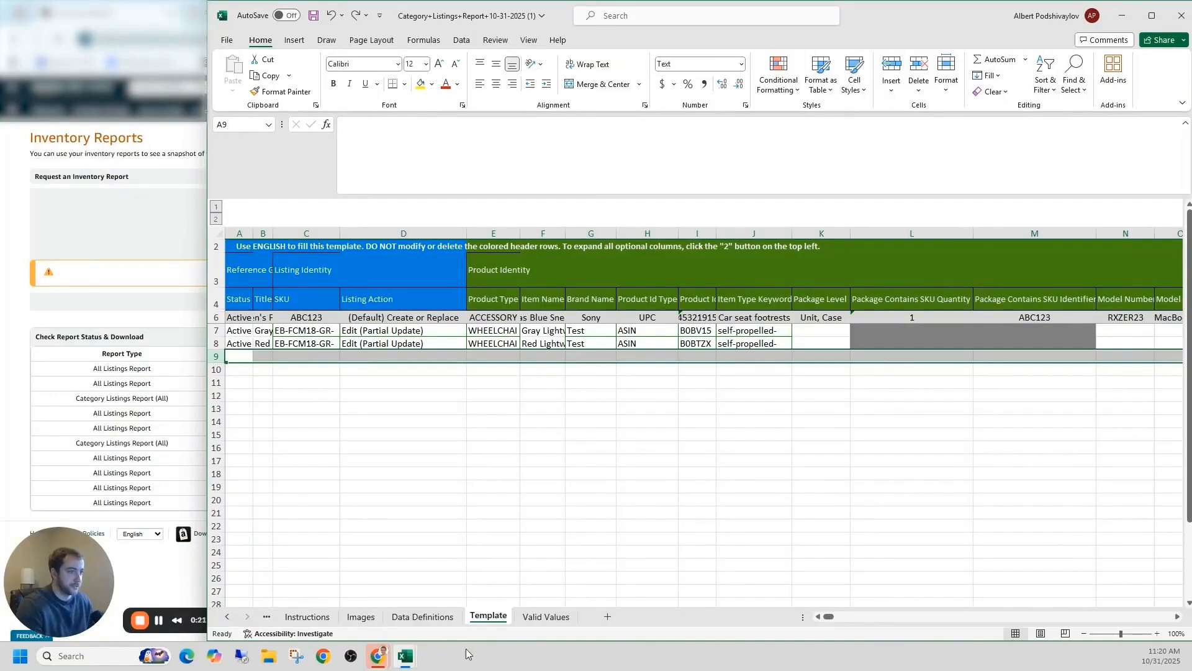
left_click(282, 383)
left_click(241, 343)
key("ctrl+c")
left_click(242, 356)
key("ctrl+v")
Step: Enter "Lightweight wheelchair parent" as the row 9 title and copy it into the row's Item Name
left_click(266, 353)
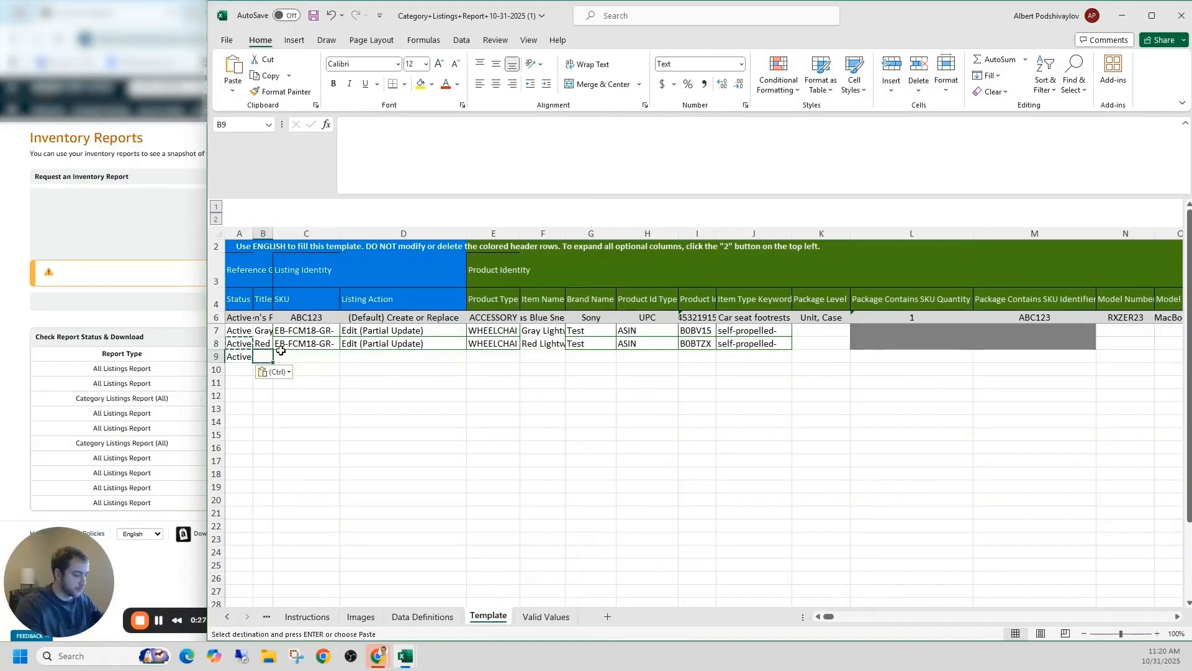
type("Lightweight wheelch")
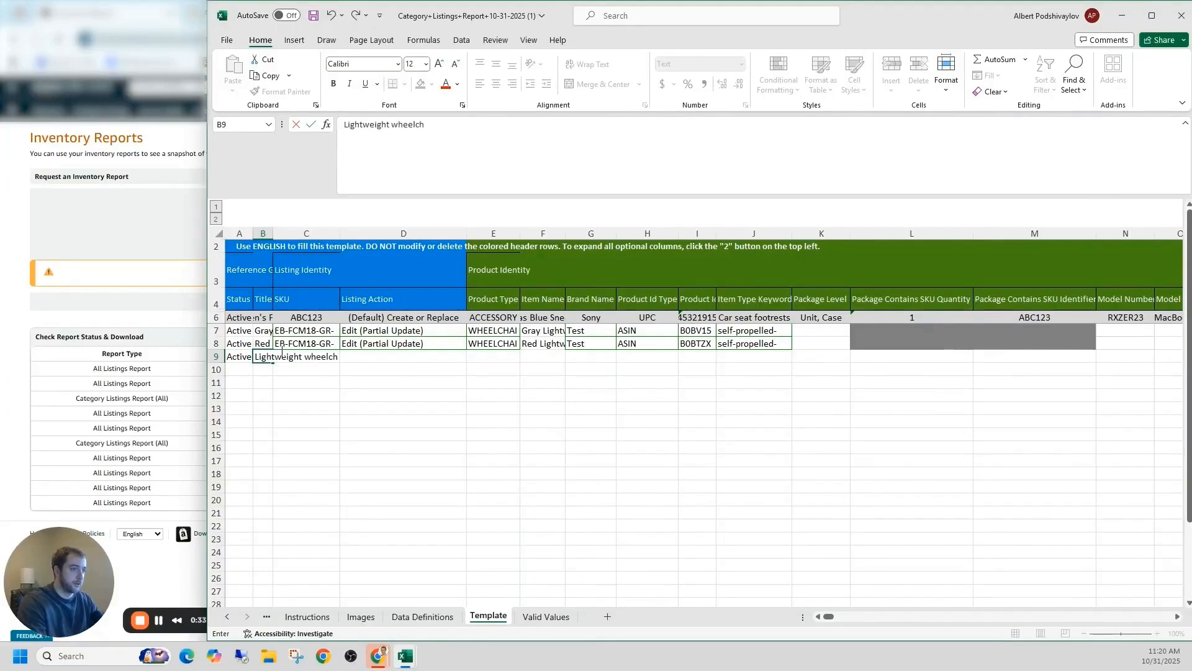
type("air parent")
key("Tab")
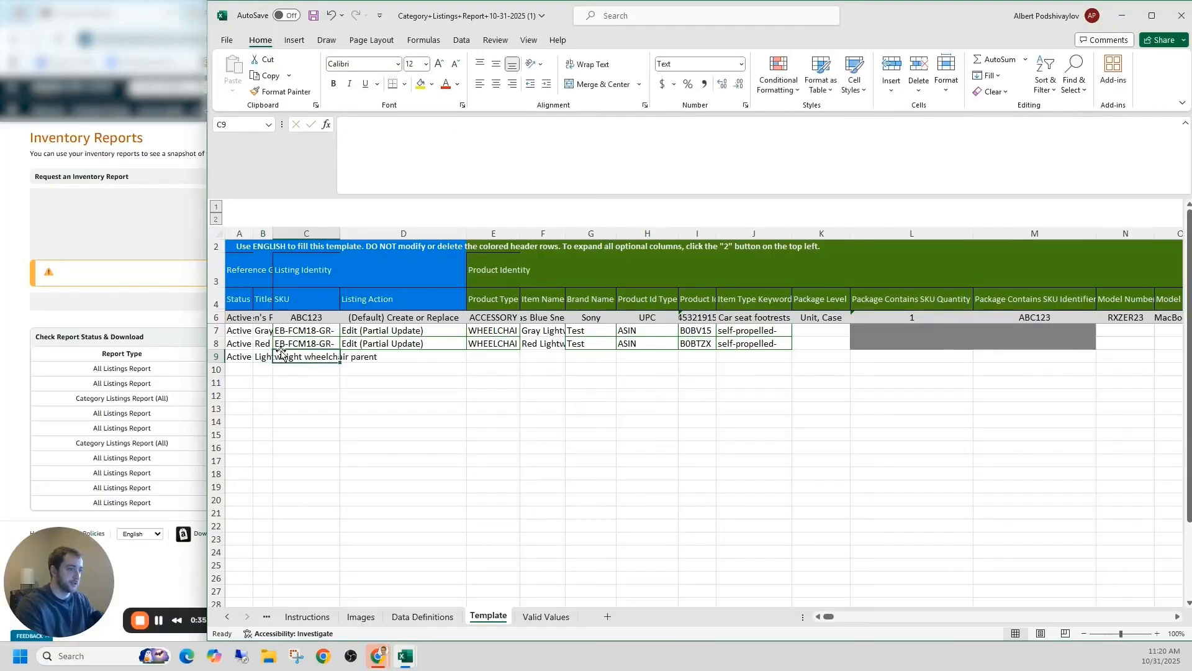
left_click(261, 359)
key("ctrl+c")
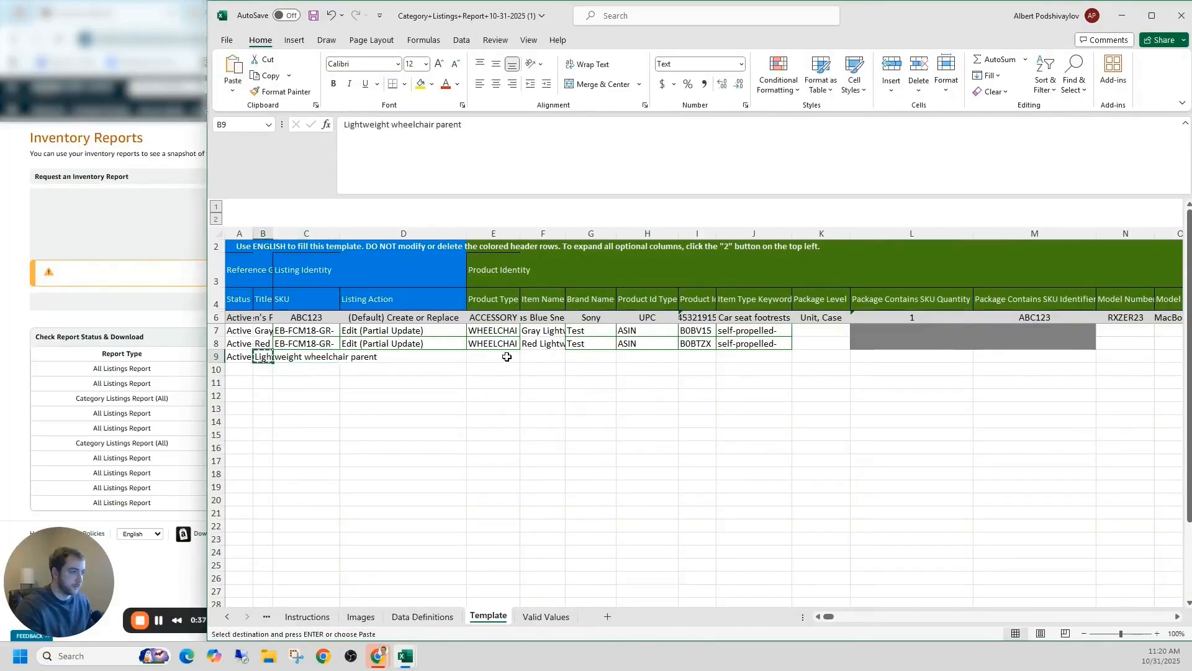
left_click(546, 356)
key("ctrl+v")
Step: Set the parent listing's SKU in row 9 to "Wheelchair-Parent"
left_click(319, 357)
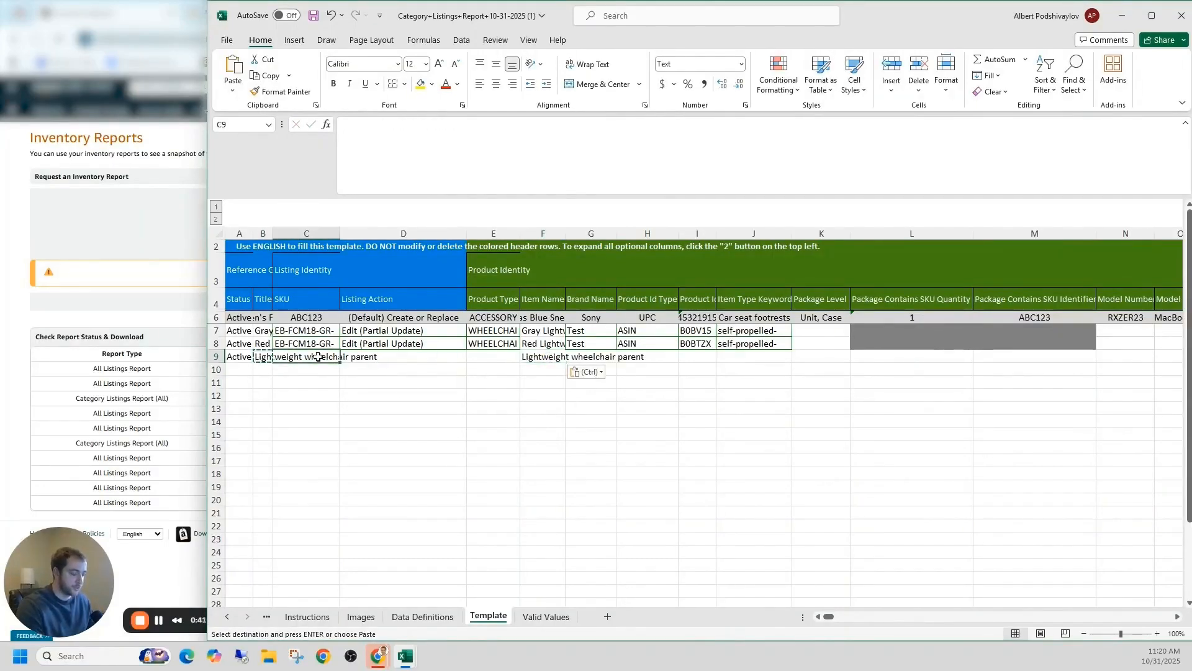
type("Wheelchair")
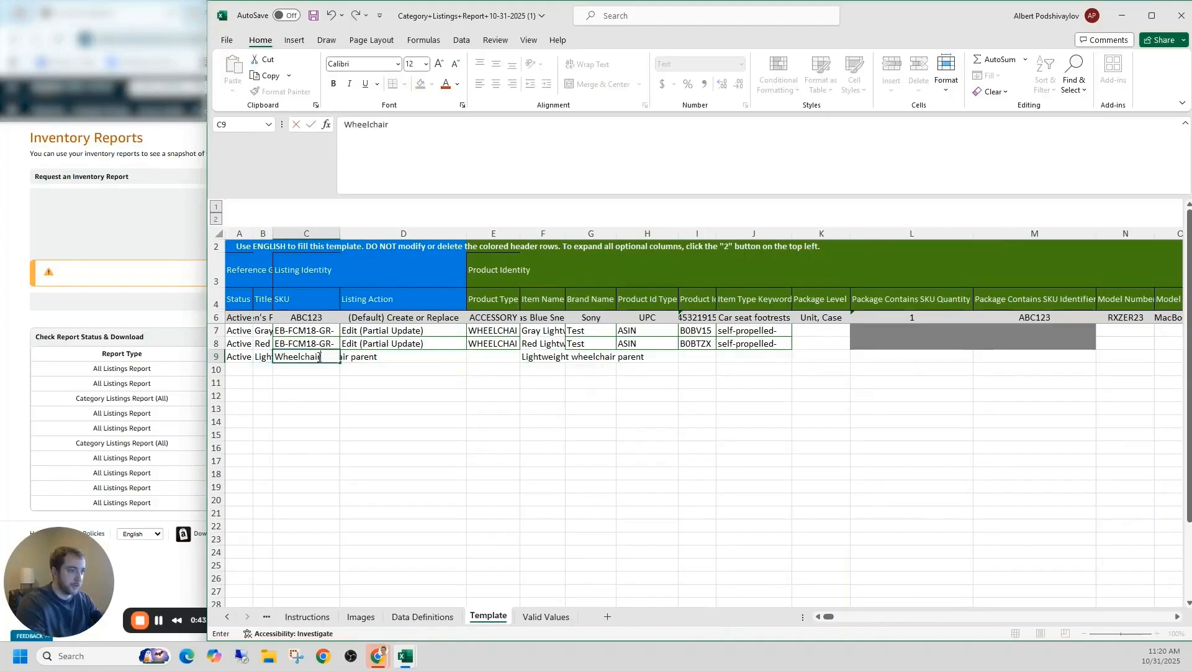
type("-Parent")
key("Tab")
Step: Copy the WHEELCHAIR product type and the Test brand name from row 8 into the parent row 9
left_click(485, 345)
key("ctrl+c")
left_click(494, 356)
key("ctrl+v")
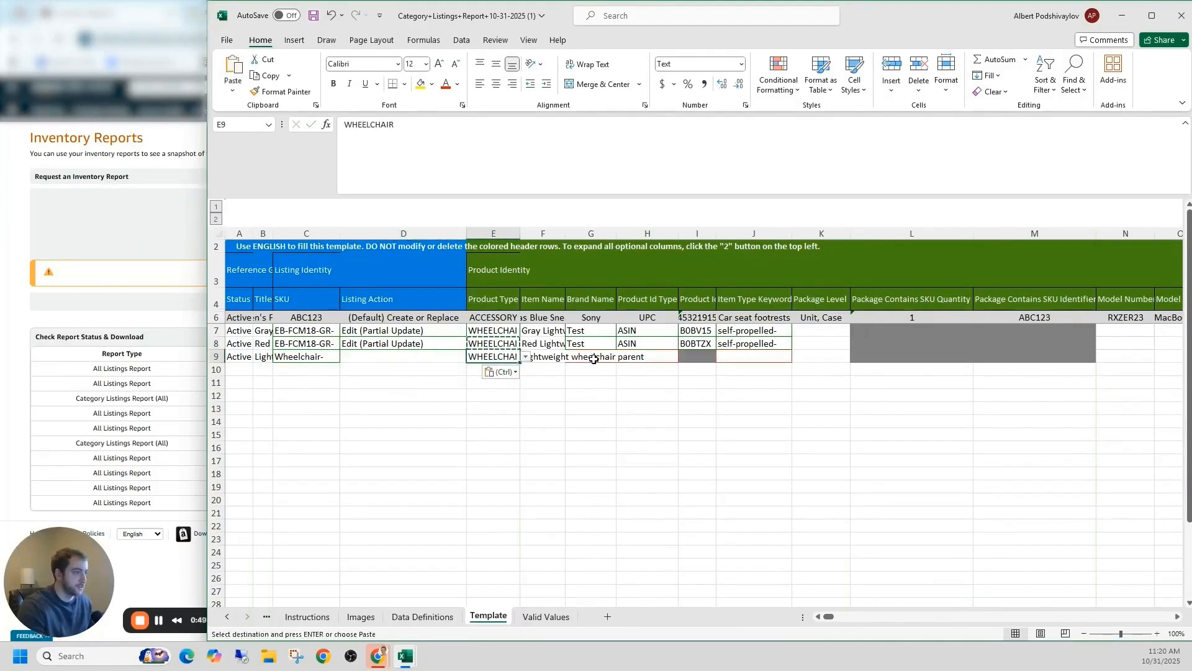
left_click(593, 343)
key("ctrl+c")
left_click(587, 355)
key("ctrl+v")
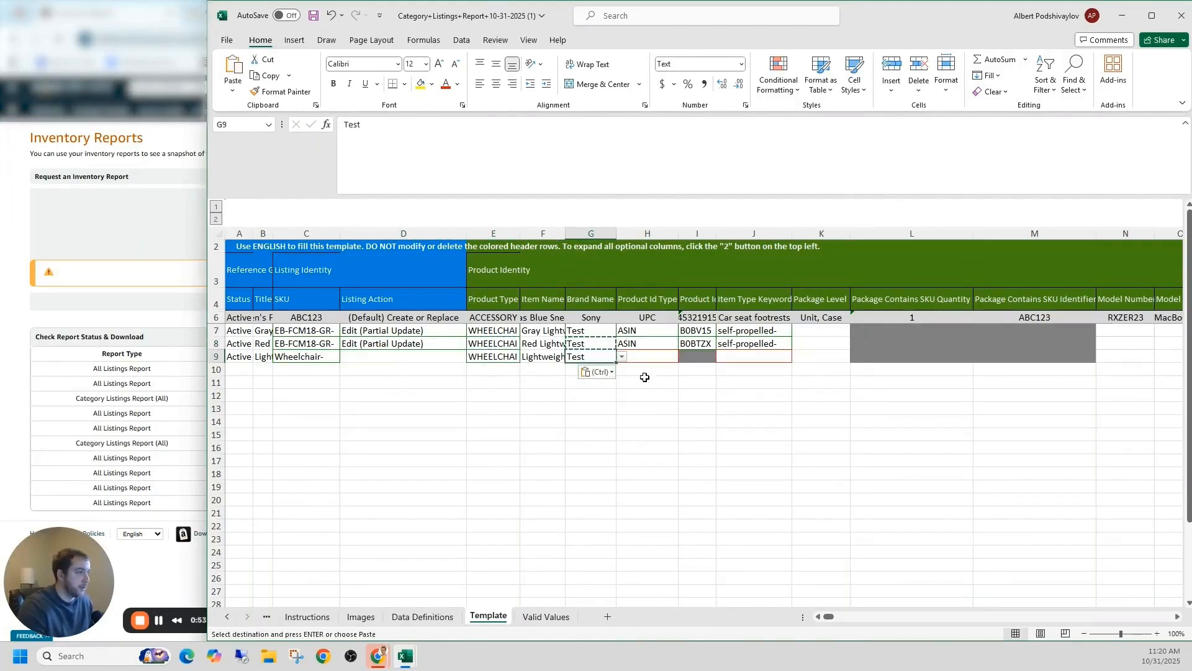
Step: Copy the self-propelled item type keyword from row 8 into the parent row 9
left_click(764, 348)
key("ctrl+c")
left_click(766, 357)
key("ctrl+v")
left_click(781, 413)
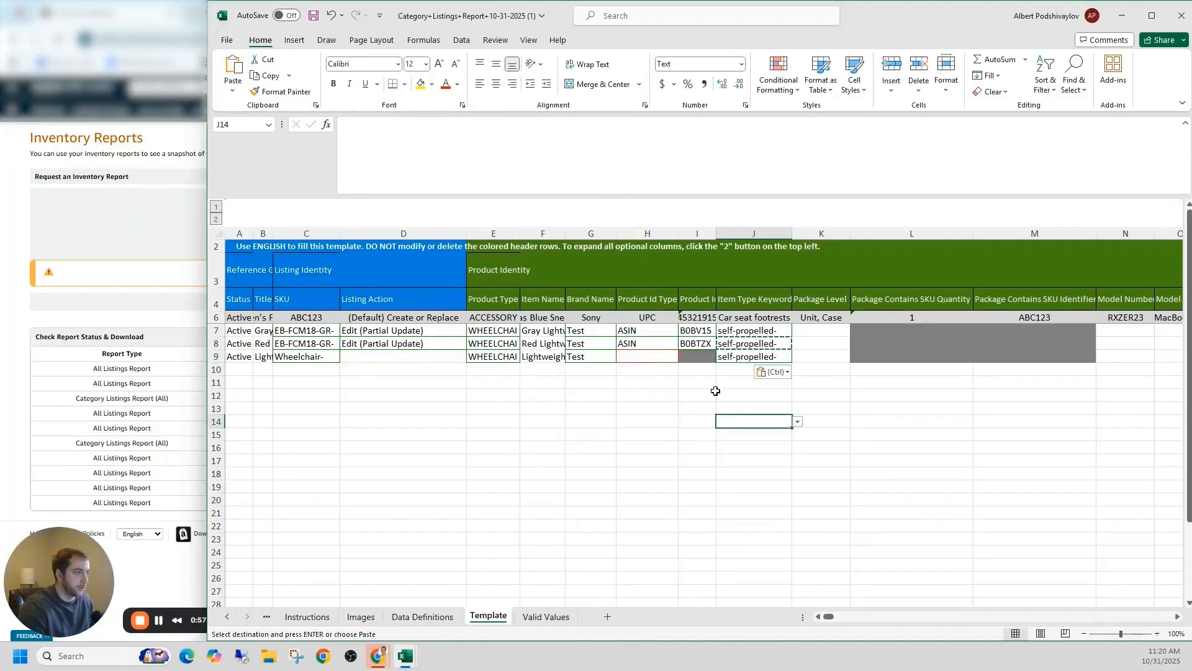
Step: Set the parent row's Product Id Type to ASIN, leaving its Product Id cell empty
left_click(647, 348)
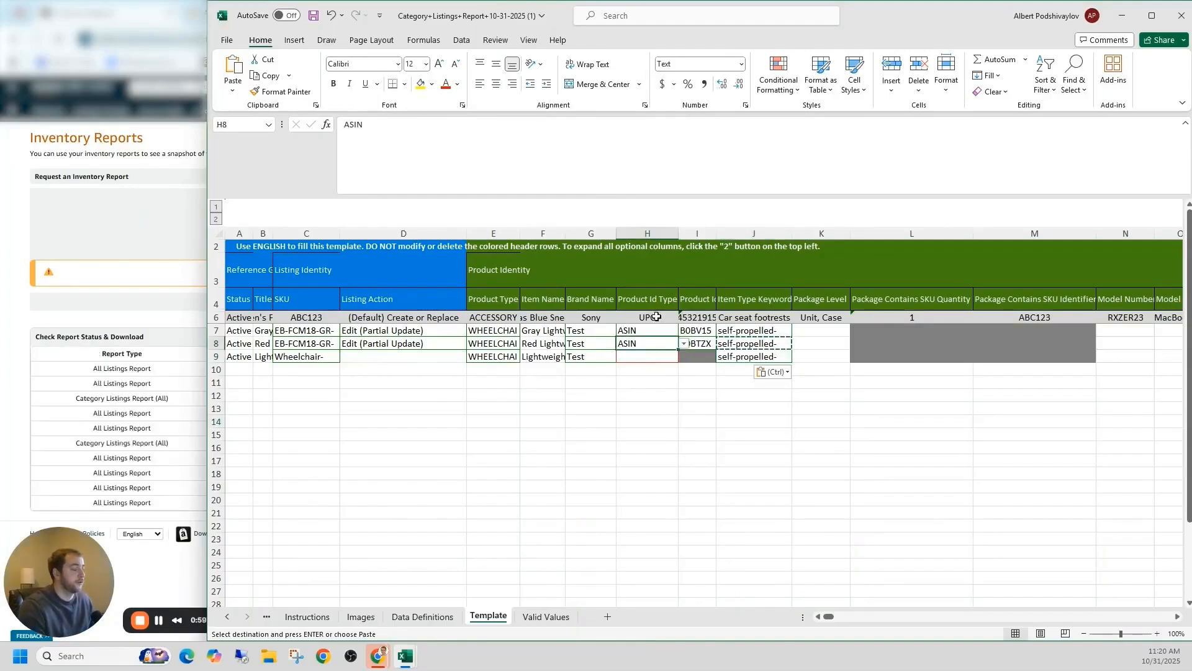
left_click(655, 355)
left_click(683, 357)
left_click(645, 391)
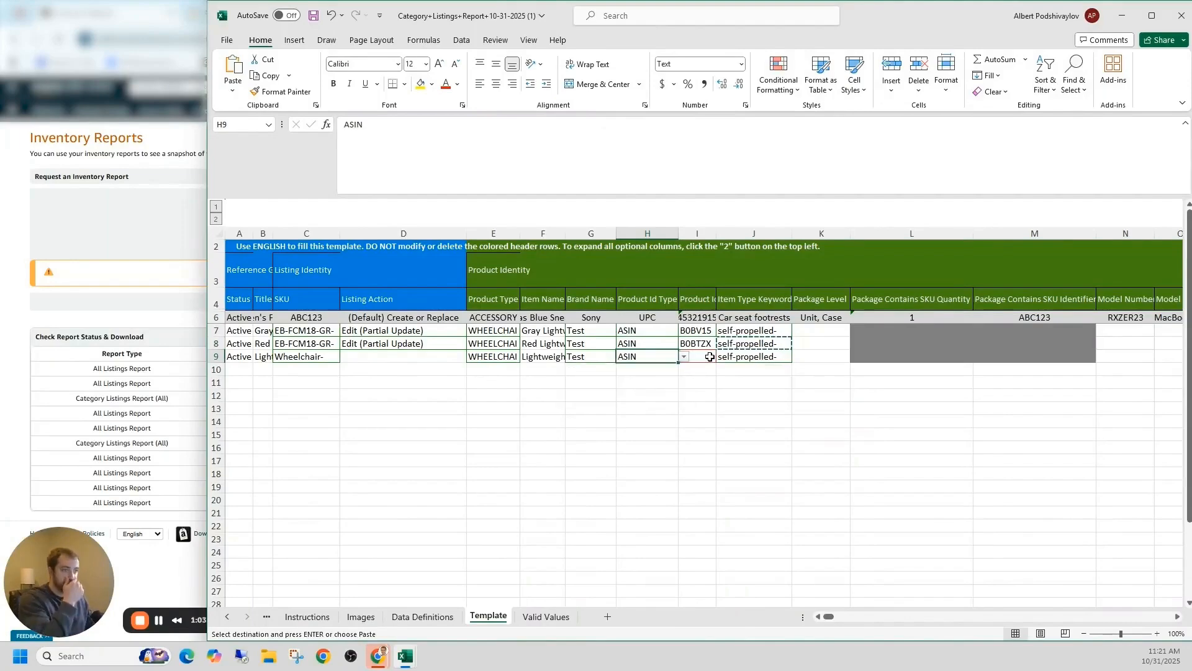
left_click(709, 356)
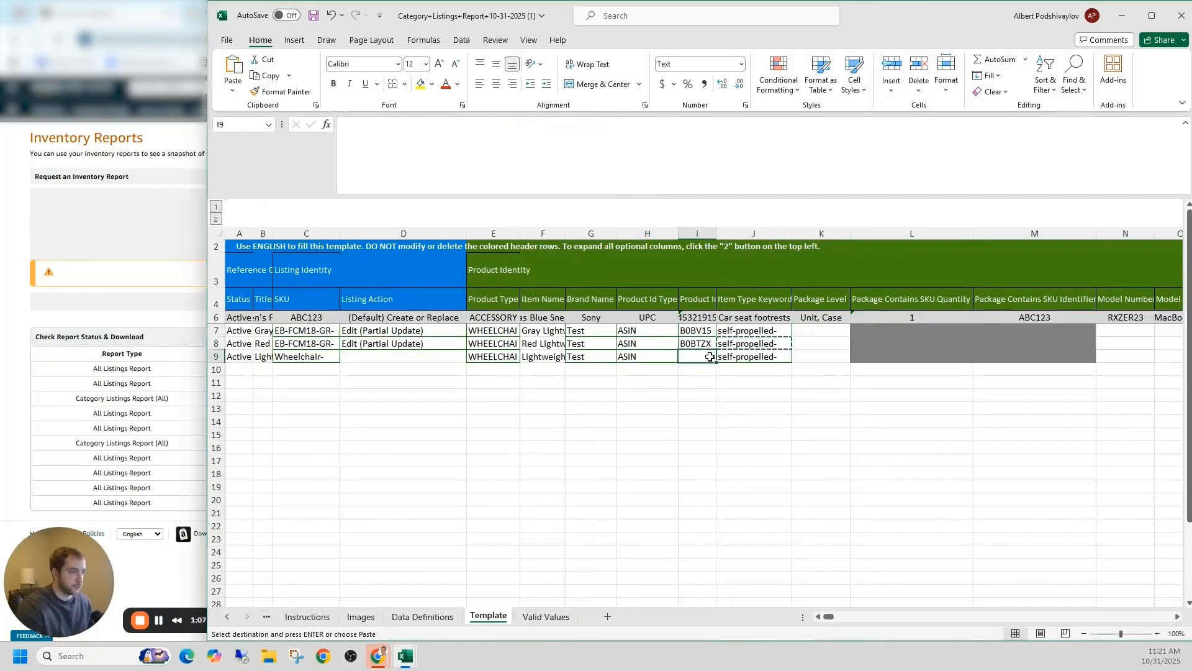
left_click(597, 434)
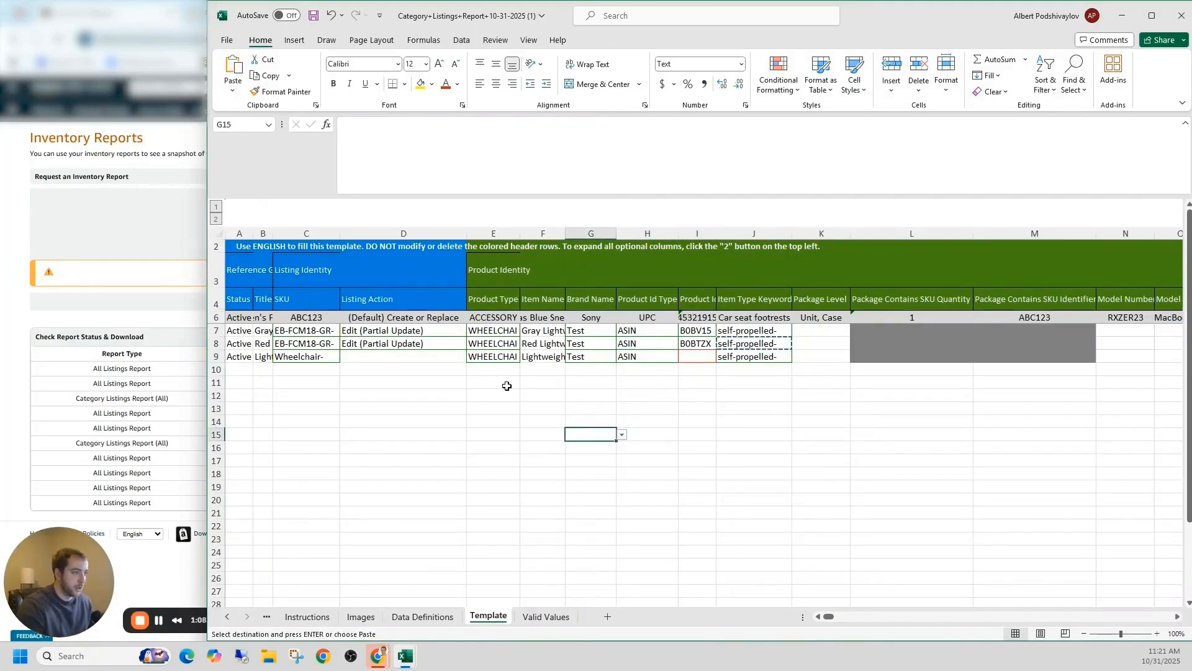
Step: Set the parent row's Listing Action to Create or Replace (Full Update)
left_click(435, 362)
left_click(474, 357)
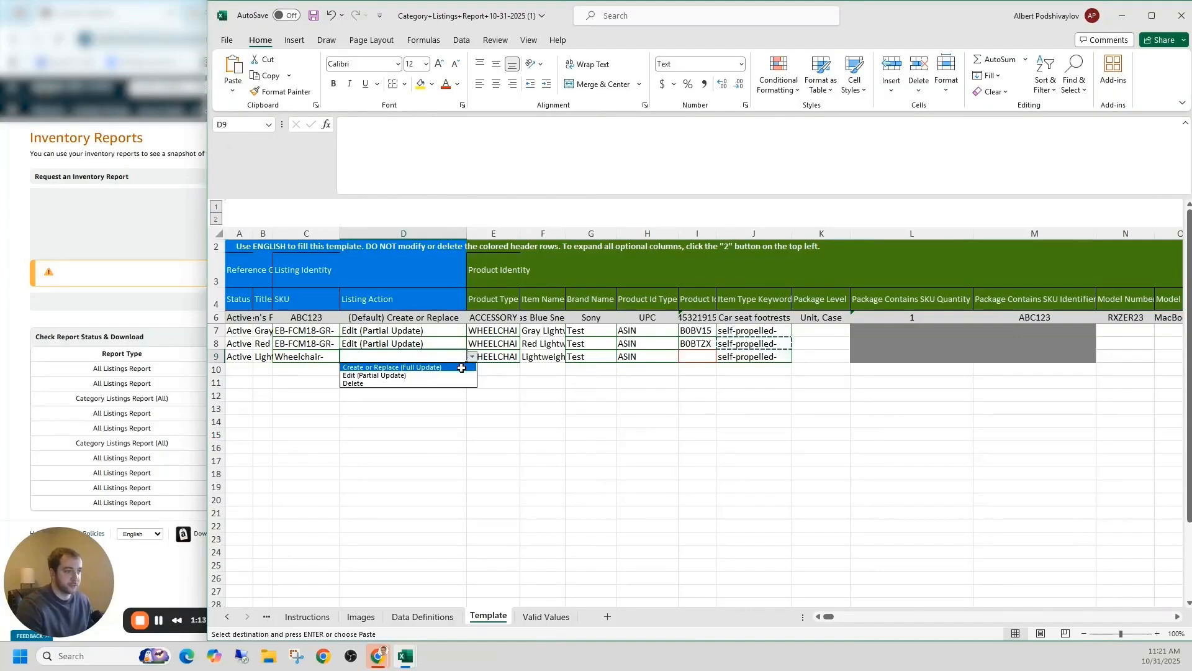
left_click(428, 368)
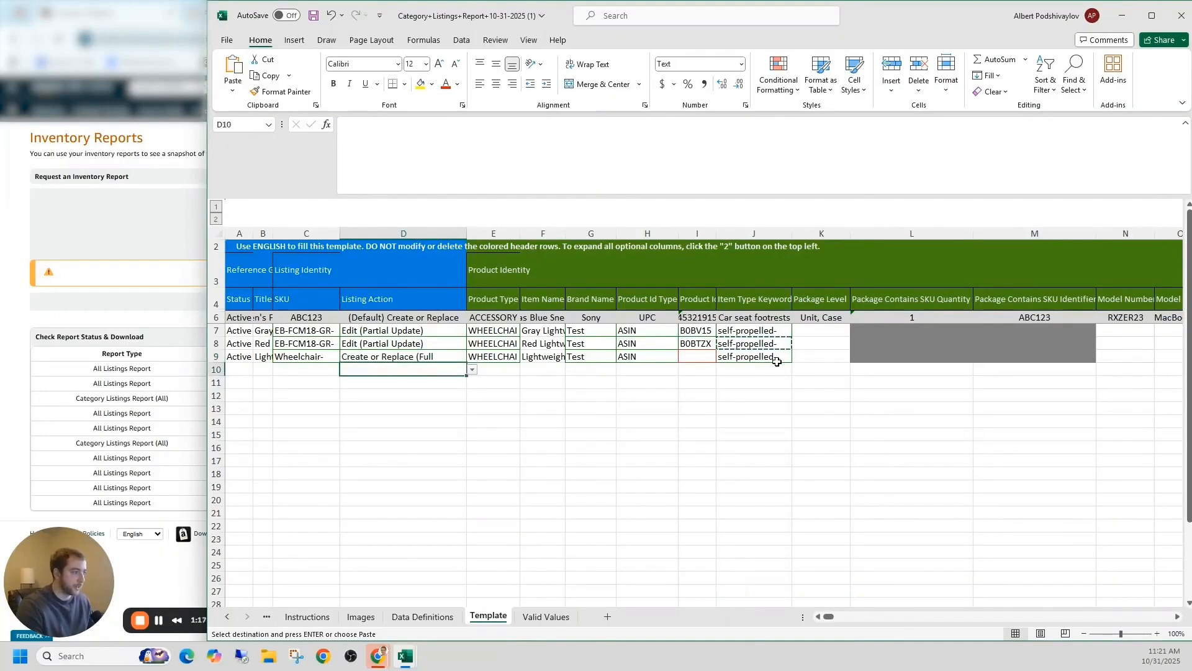
Step: Examine the parent row 9's package, model and manufacturer columns for required product identity fields
left_click(807, 371)
key("Up")
key("Right")
key("Right")
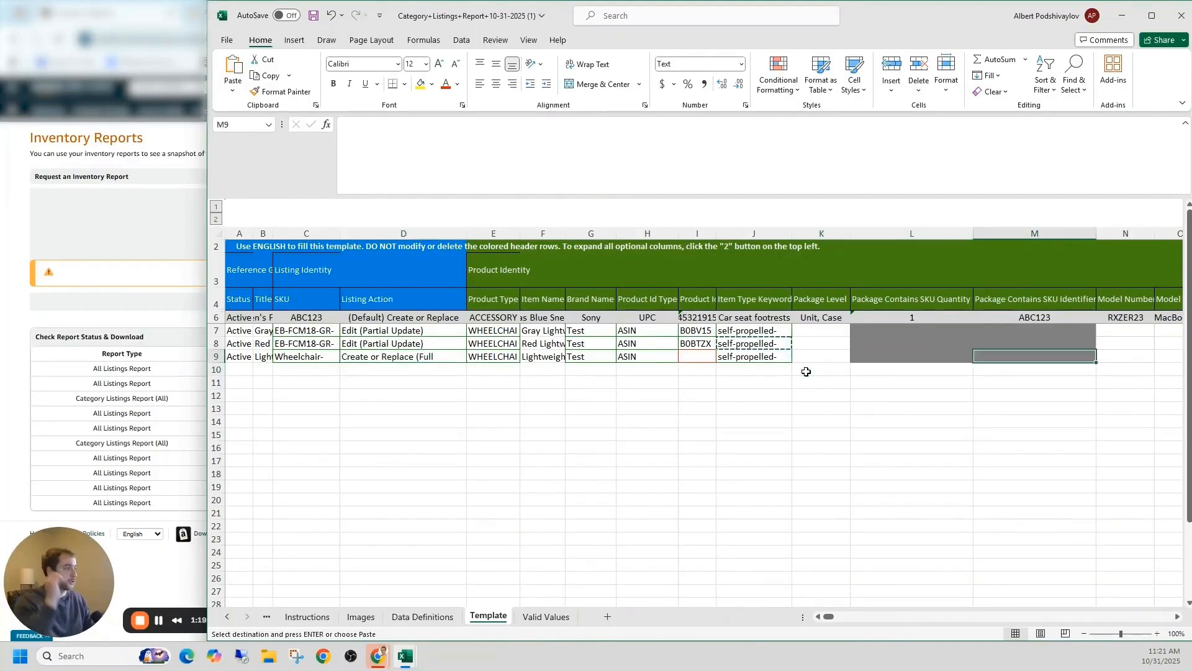
key("Right")
key("Right")
key("Right")
key("Right")
key("Right")
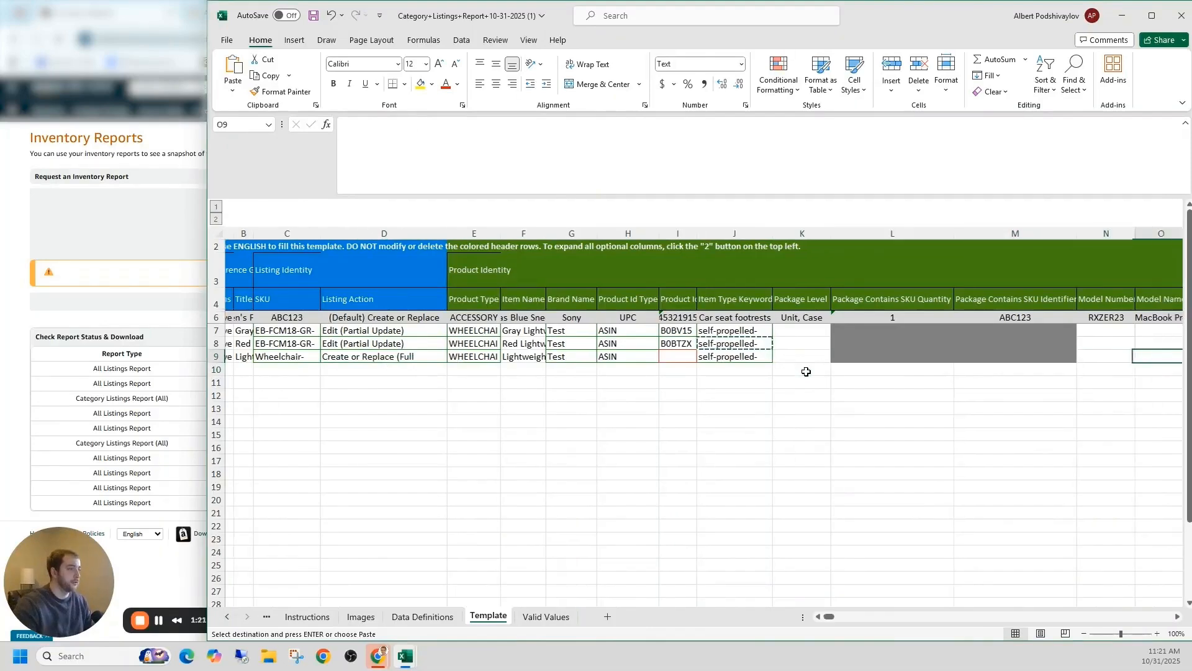
key("Right")
key("Right")
key("Right")
key("Right")
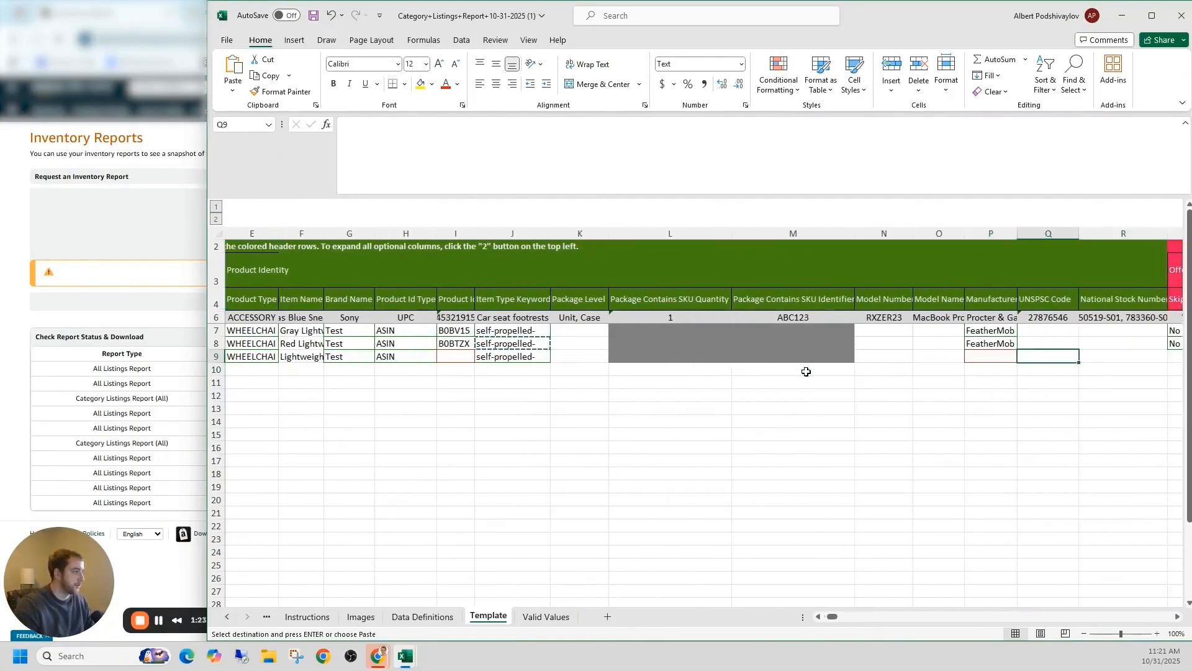
scroll(806, 371, "right", 3)
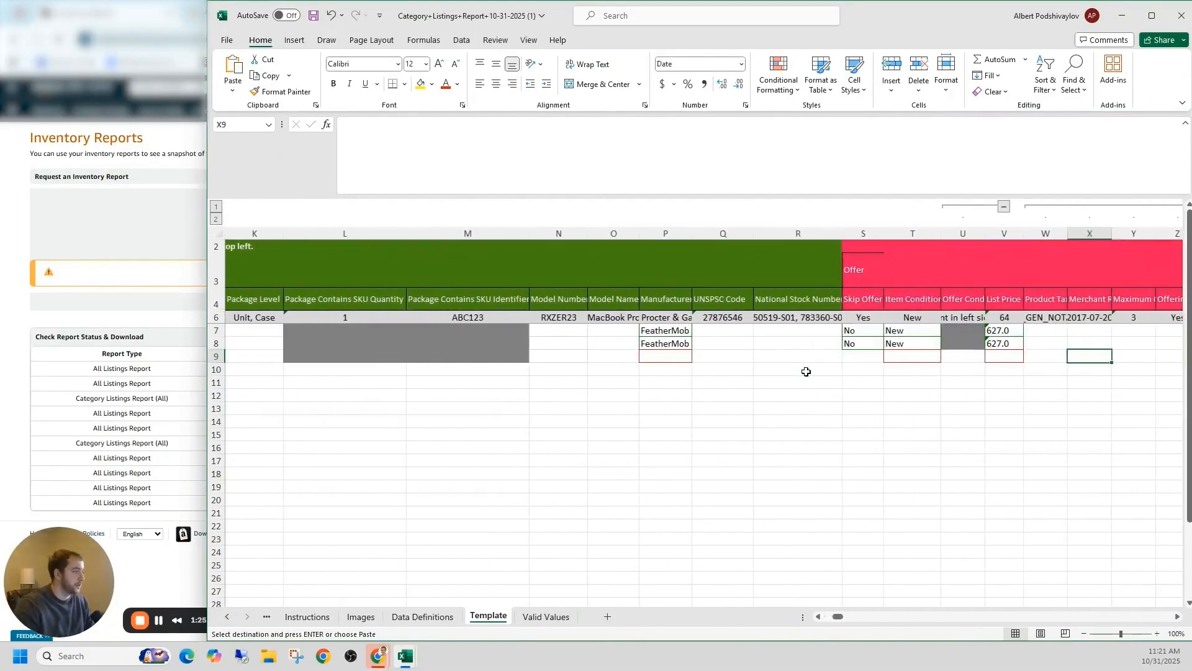
Step: Examine the parent row's offer columns, from item condition and list price through the image, accessory and feature fields
key("Right")
key("Right")
key("Right")
key("Right")
key("Right")
key("Right")
key("Right")
key("Right")
key("Right")
key("Right")
key("Right")
key("Right")
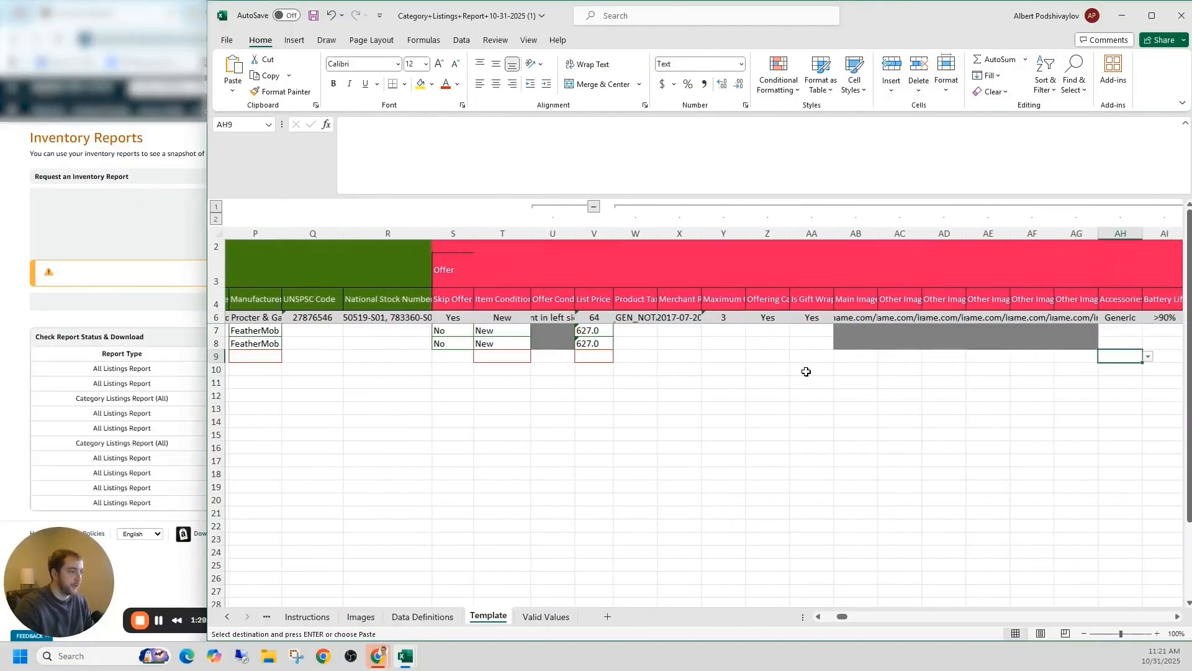
key("Right")
key("Right")
key("Right")
key("Right")
key("Right")
key("Right")
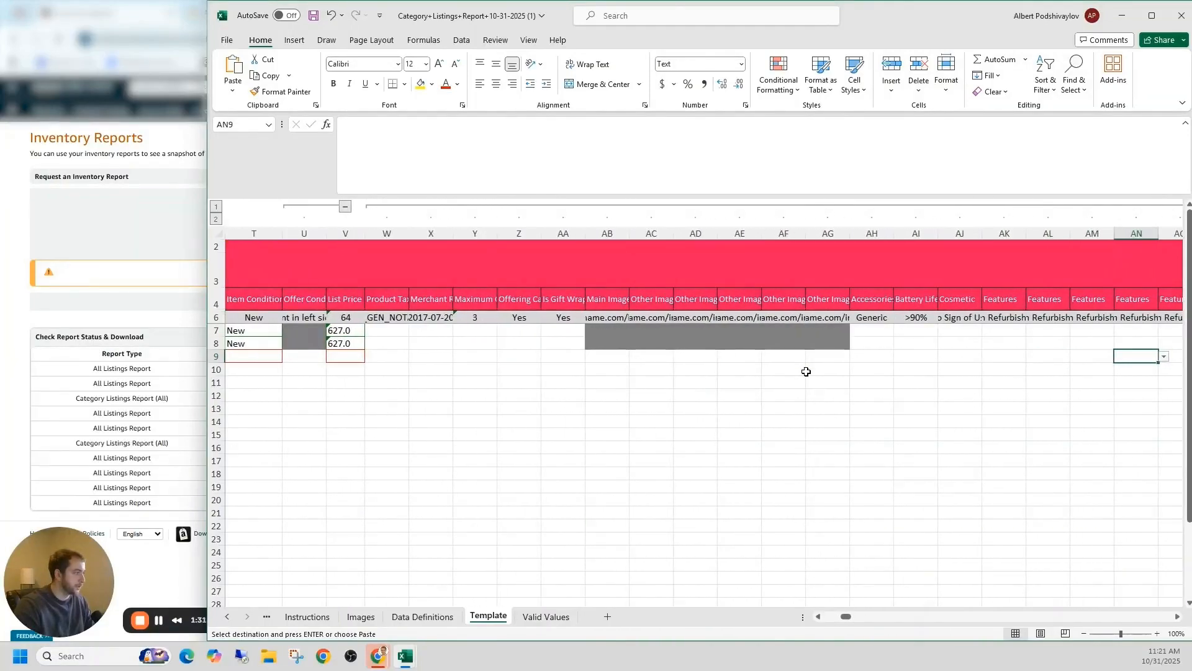
key("Right")
key("Right")
key("Right")
key("Right")
key("Right")
key("Right")
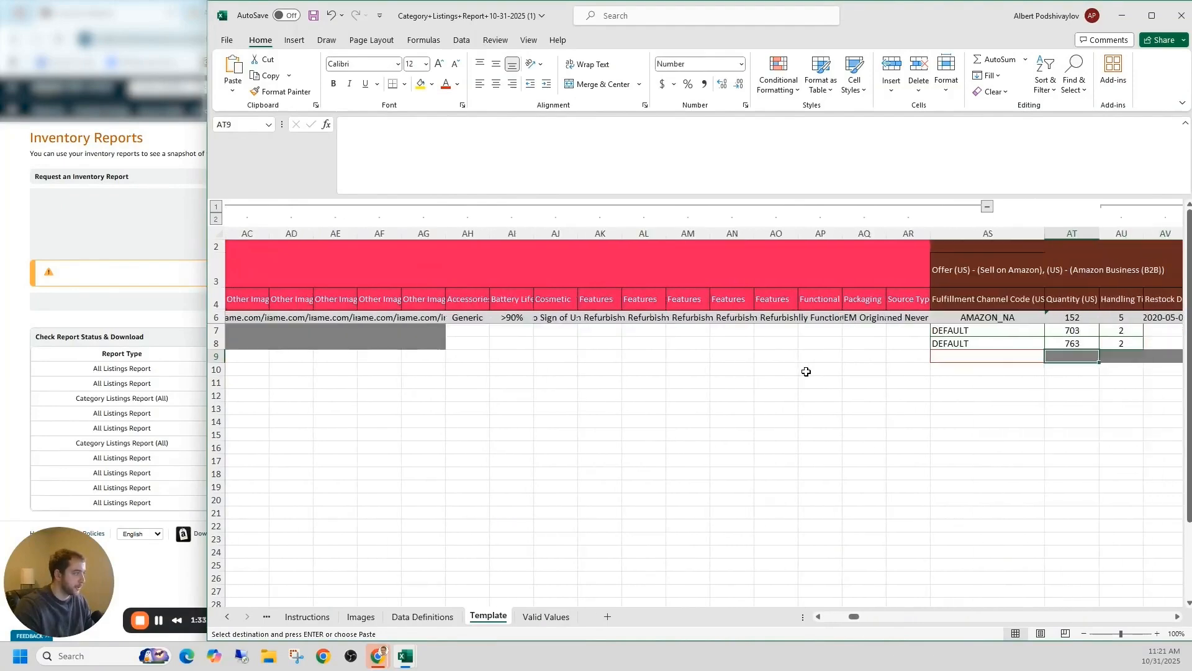
Step: Examine the parent row's fulfillment, quantity, consumer and business pricing, and merchant shipping group columns
key("Left")
key("Right")
key("Right")
key("Right")
key("Right")
key("Right")
key("Right")
key("Right")
key("Right")
key("Right")
key("Right")
key("Right")
key("Right")
key("Right")
key("Right")
key("Right")
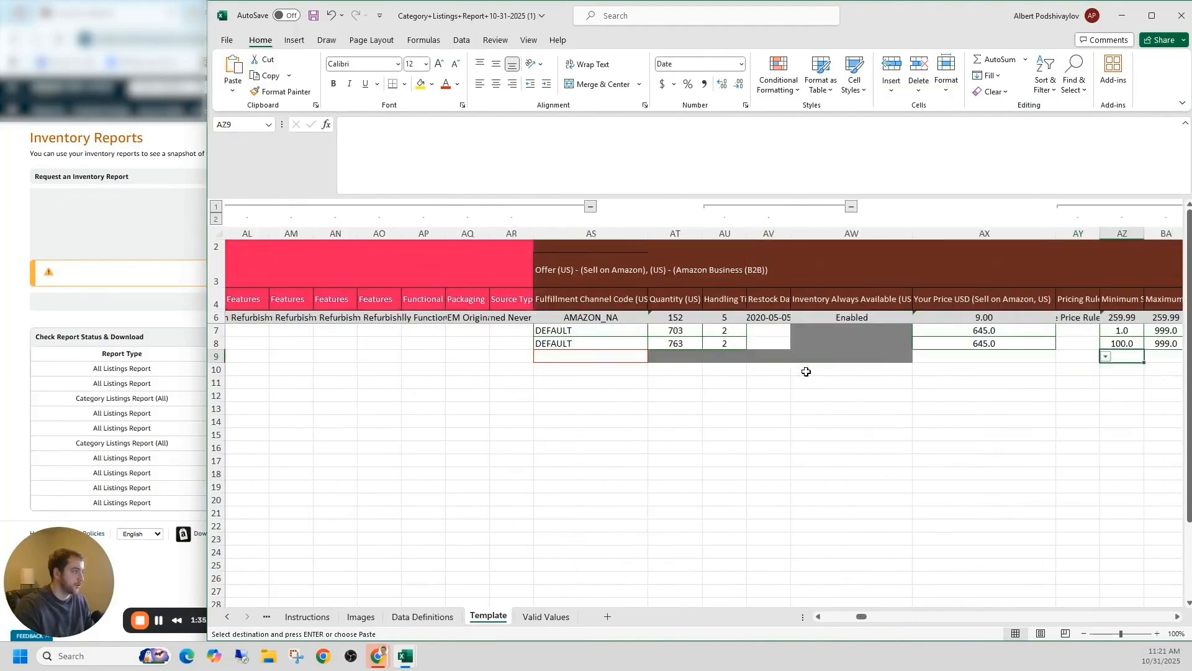
key("Right")
key("Right")
key("Right")
key("Right")
key("Right")
key("Right")
key("Right")
key("Right")
key("Right")
key("Right")
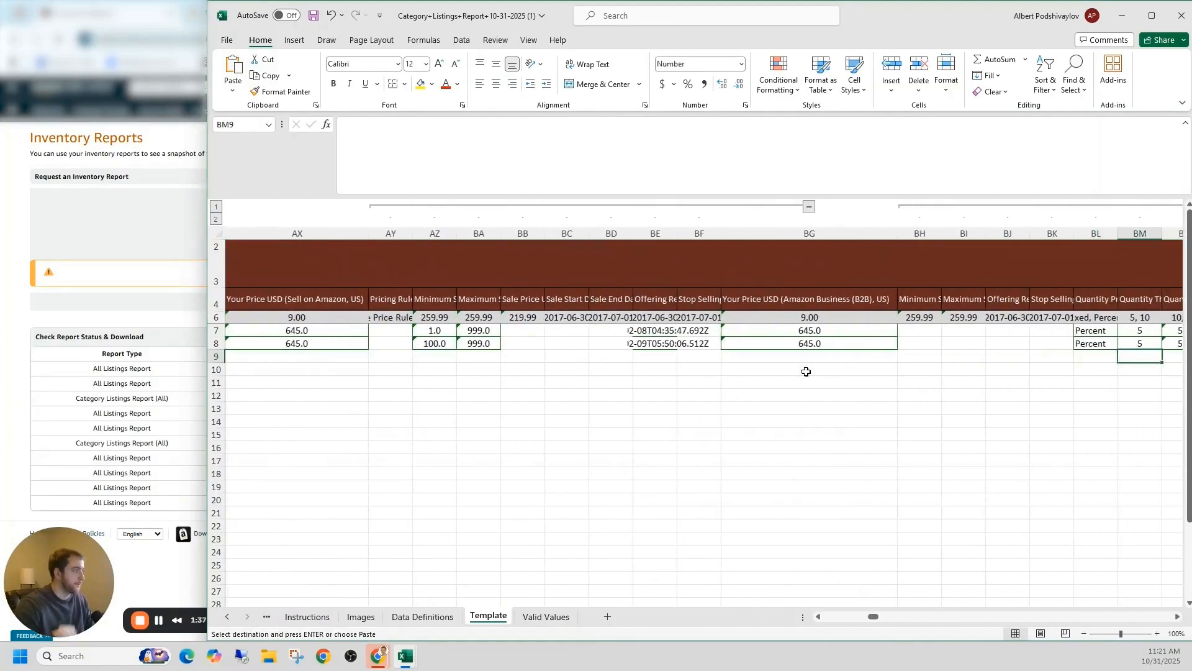
key("Right")
key("Right")
key("Right")
key("Right")
key("Right")
key("Right")
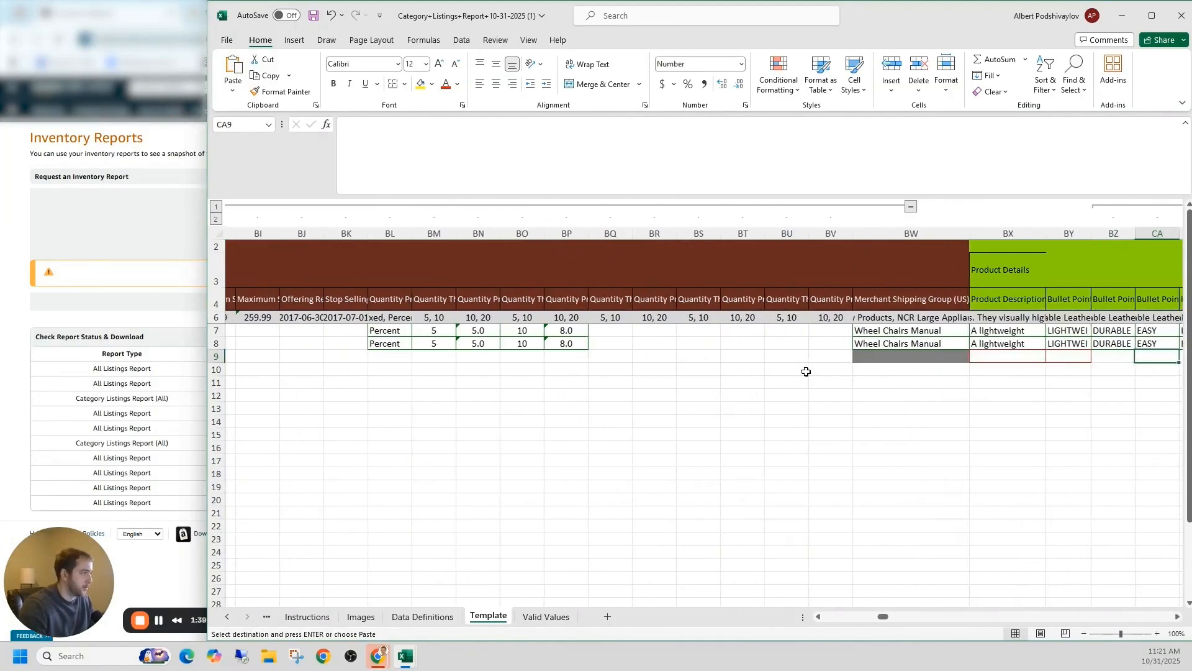
Step: Copy the product description and first bullet point from row 8 into the parent row 9
key("Up")
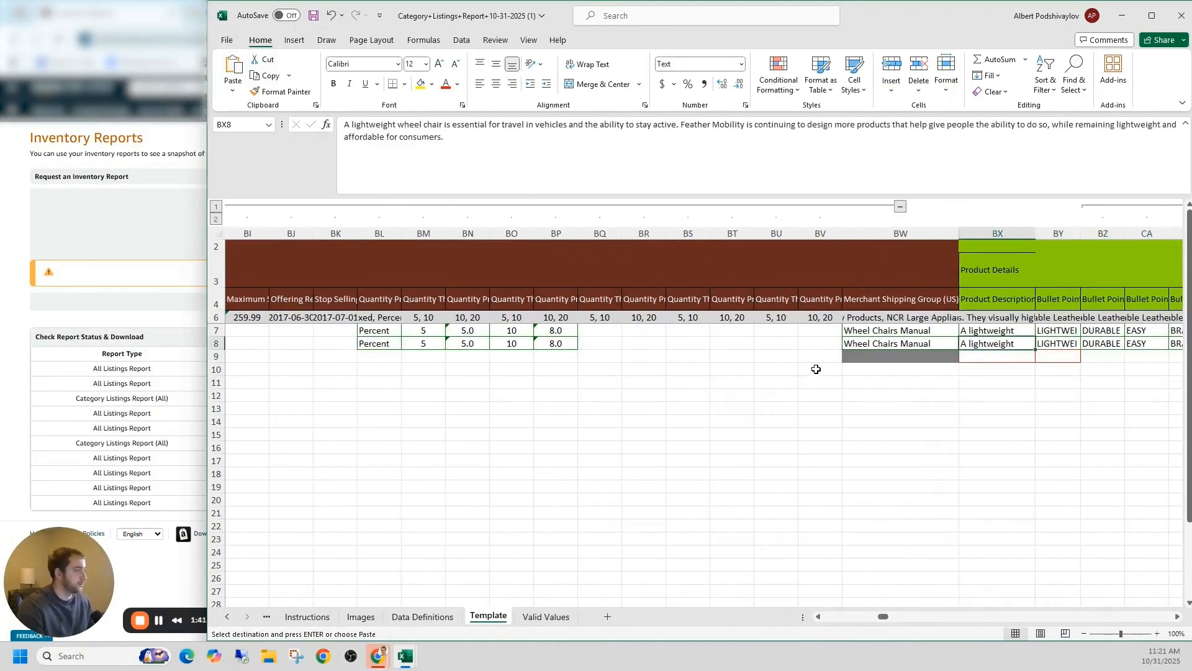
left_click_drag(1037, 343, 1056, 343)
key("ctrl+c")
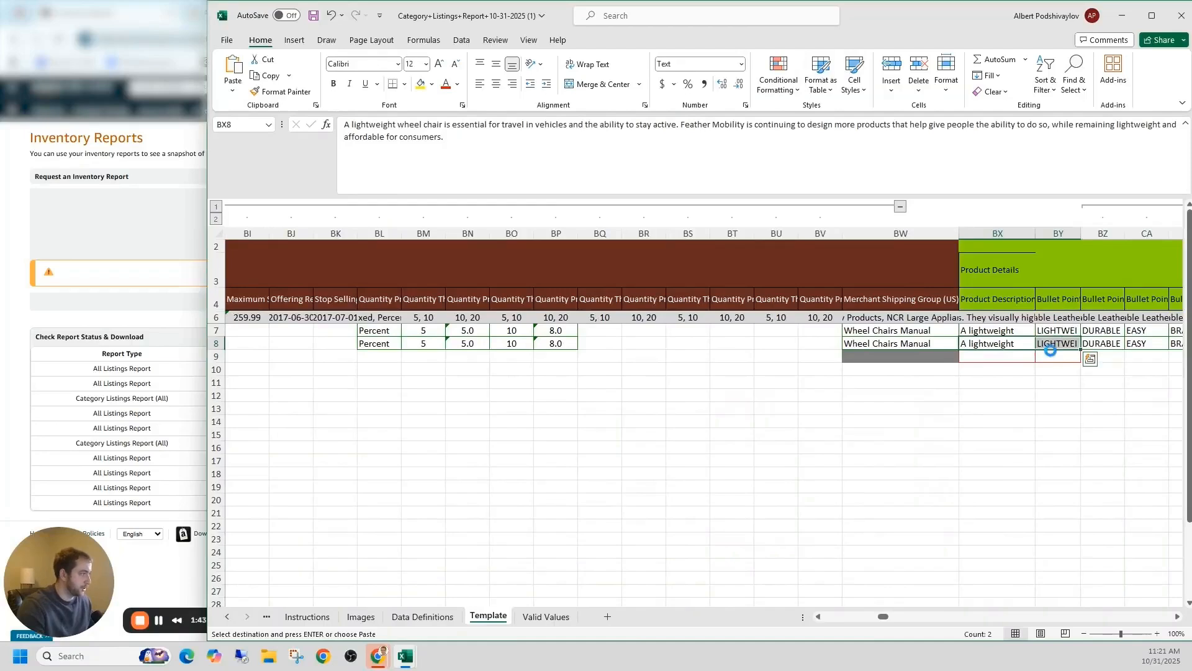
left_click(1006, 381)
left_click(1003, 353)
key("ctrl+v")
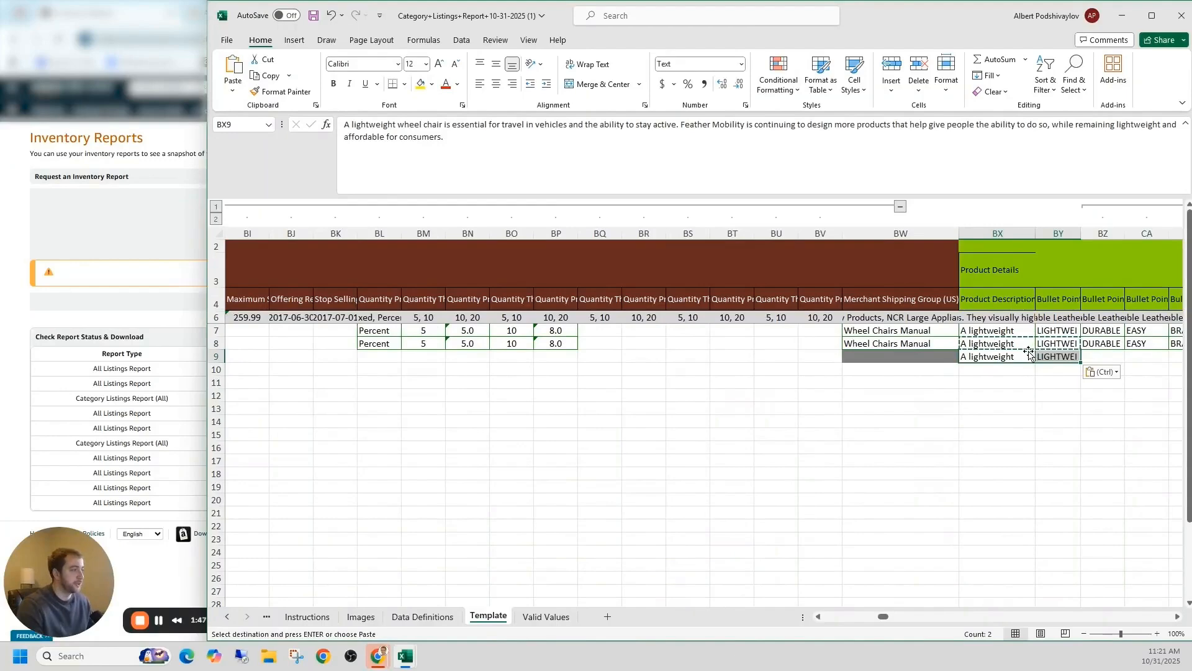
left_click(1008, 359)
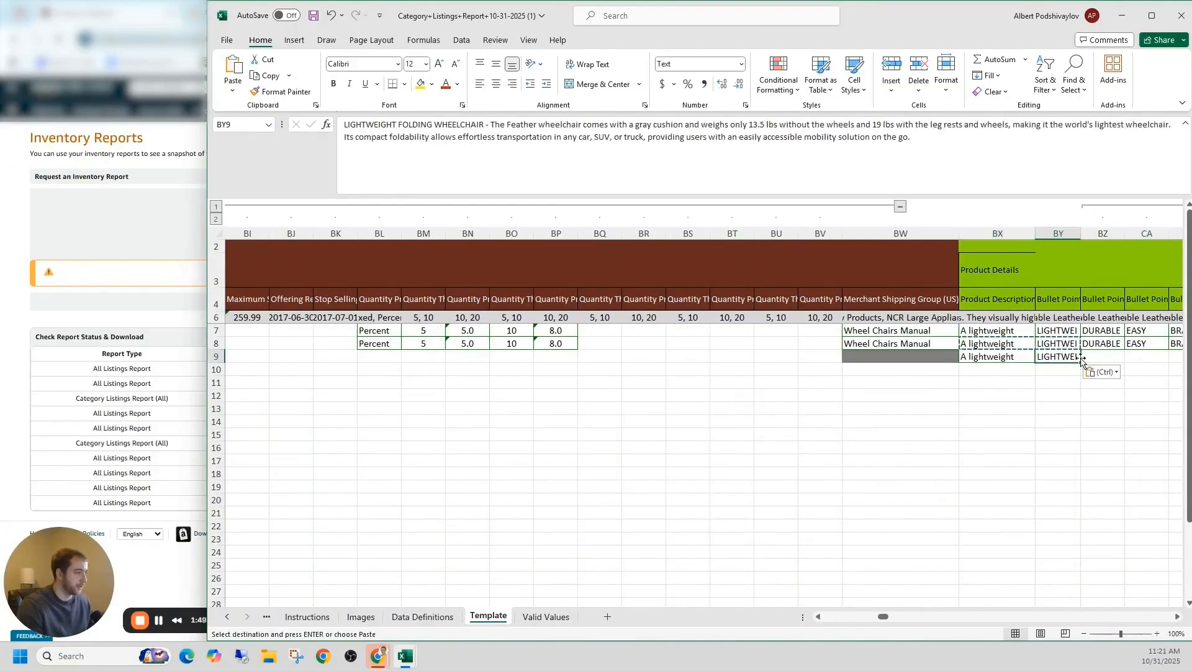
Step: Examine the parent row's remaining bullet point, keyword, special feature, style, material and color columns
key("Right")
key("Right")
key("Right")
key("Right")
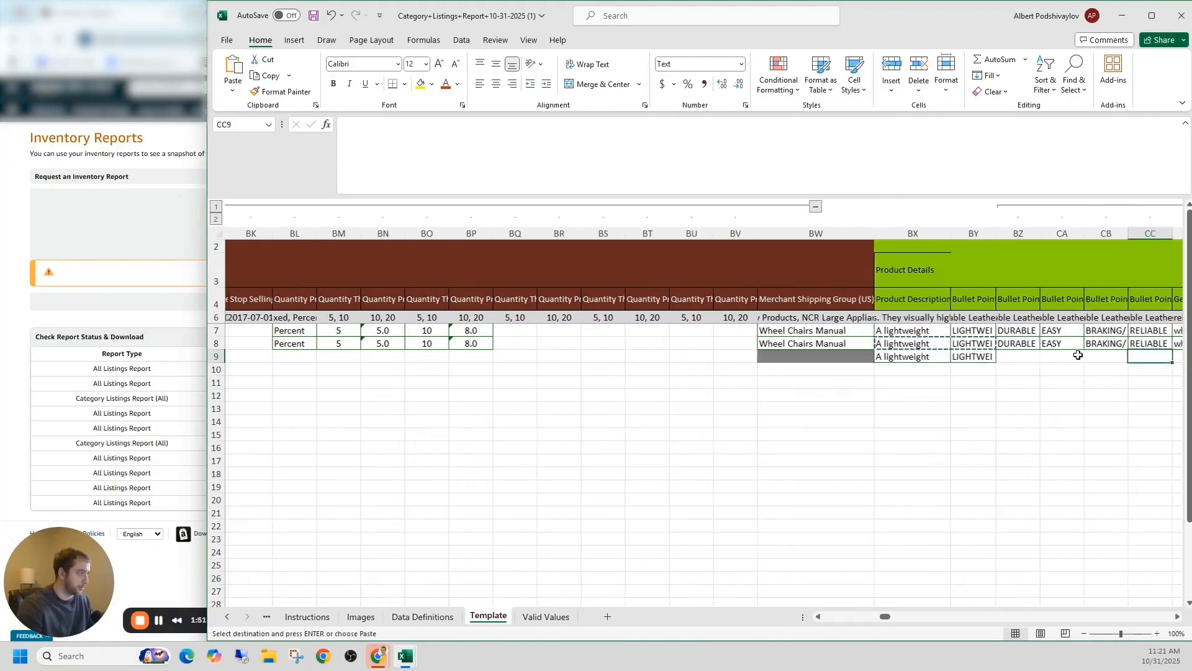
key("Right")
key("Right")
key("Right")
key("Right")
key("Right")
key("Right")
key("Right")
key("Right")
key("Right")
key("Right")
key("Right")
key("Right")
key("Right")
key("Right")
key("Right")
key("Right")
key("Right")
key("Right")
key("Right")
key("Right")
key("Right")
key("Right")
key("Right")
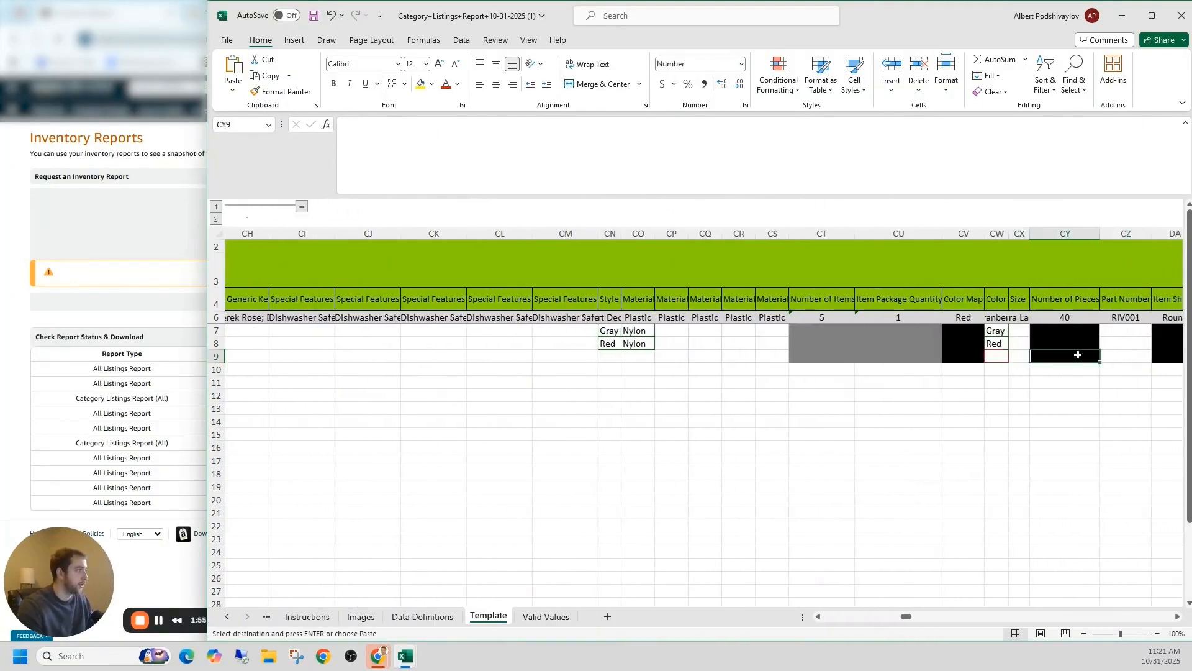
Step: Examine the parent row's part number, item shape, frame material and item display dimension columns
key("Right")
key("Right")
key("Right")
key("Right")
key("Right")
key("Right")
key("Right")
key("Right")
key("Right")
key("Right")
key("Right")
key("Right")
key("Right")
key("Right")
key("Right")
key("Right")
key("Right")
key("Right")
key("Right")
key("Right")
key("Right")
key("Right")
key("Right")
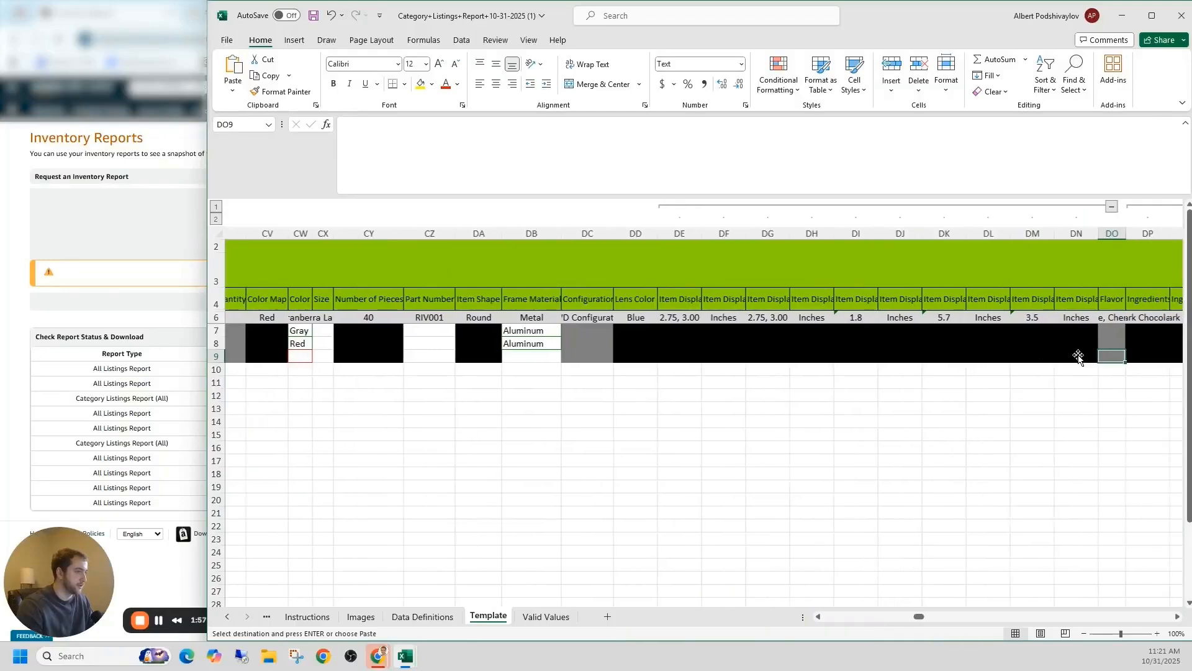
Step: Examine the parent row's ingredient, voltage, installation type, customer package type, pattern and unit count columns
key("Right")
key("Right")
key("Right")
key("Right")
key("Right")
key("Right")
key("Right")
key("Right")
key("Right")
key("Right")
key("Right")
key("Right")
key("Right")
key("Right")
key("Right")
key("Right")
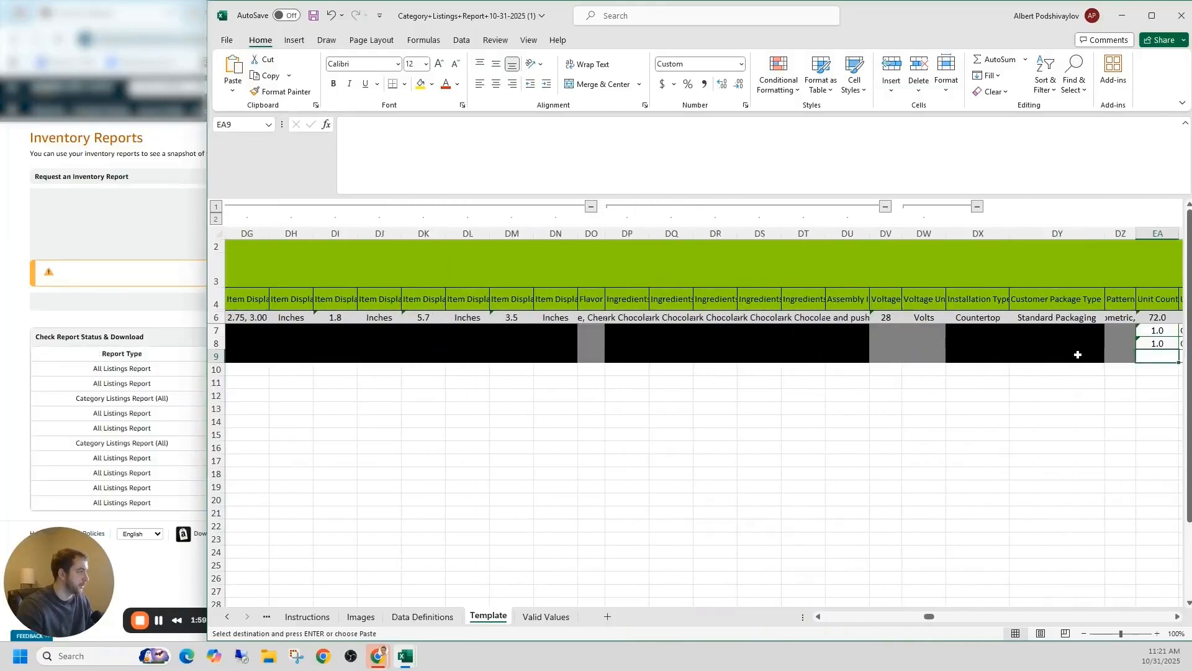
Step: Examine the parent row's league name, team name, recommended uses and scent columns
key("Right")
key("Right")
key("Right")
key("Right")
key("Right")
key("Right")
key("Right")
key("Right")
key("Right")
key("Right")
key("Right")
key("Right")
key("Right")
key("Right")
key("Right")
key("Right")
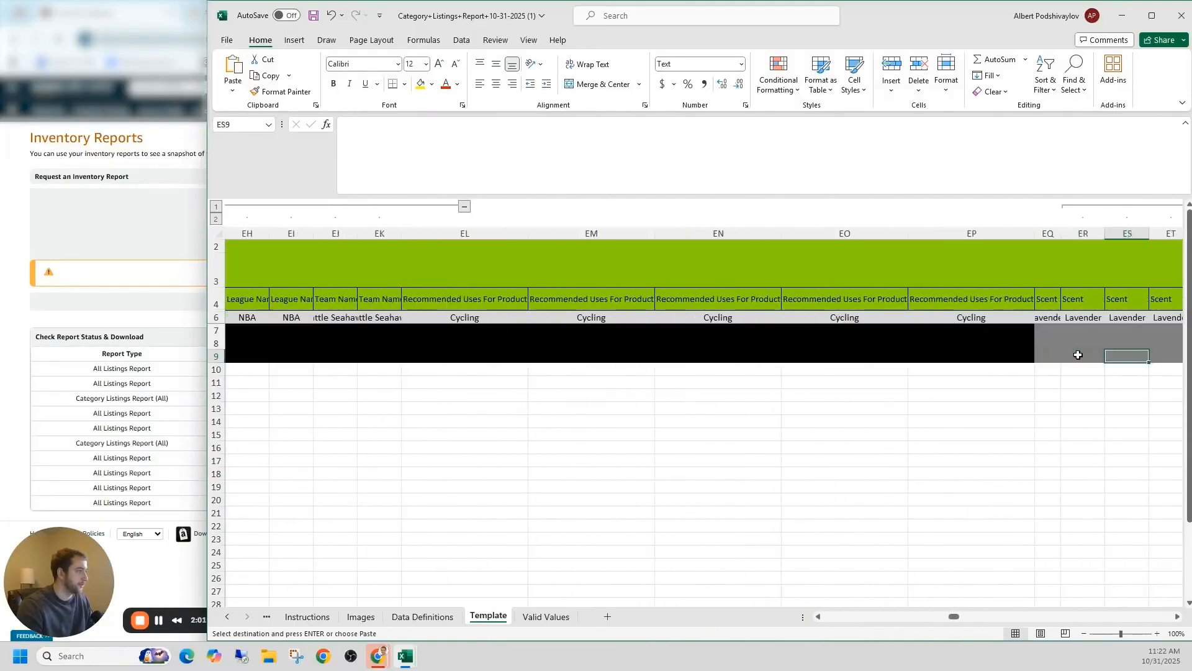
Step: Examine the parent row's item length and width, assembly instructions, wheel type, strap type and ring size columns
key("Right")
key("Right")
key("Right")
key("Right")
key("Right")
key("Right")
key("Right")
key("Right")
key("Right")
key("Right")
key("Right")
key("Right")
key("Right")
key("Right")
key("Right")
key("Right")
key("Right")
key("Right")
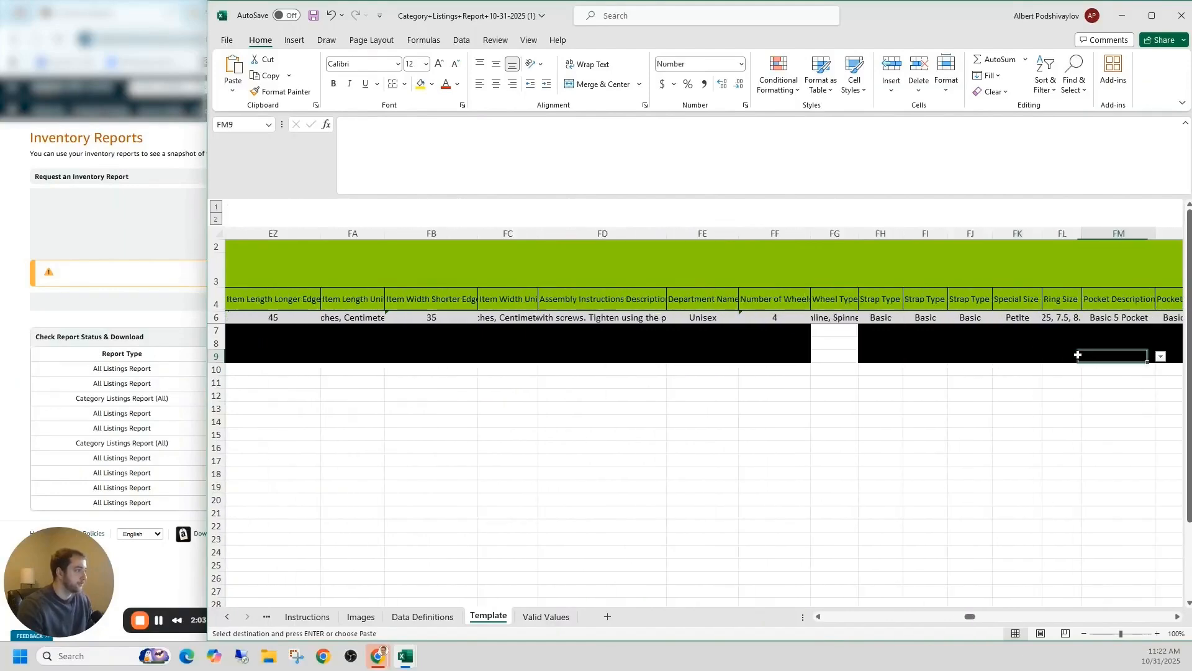
Step: Examine the parent row's pocket description, paper size, capacity, handle type and occasion columns
key("Right")
key("Right")
key("Right")
key("Right")
key("Right")
key("Right")
key("Right")
key("Right")
key("Right")
key("Right")
key("Right")
key("Right")
key("Right")
key("Right")
key("Right")
key("Right")
key("Right")
key("Right")
key("Right")
key("Right")
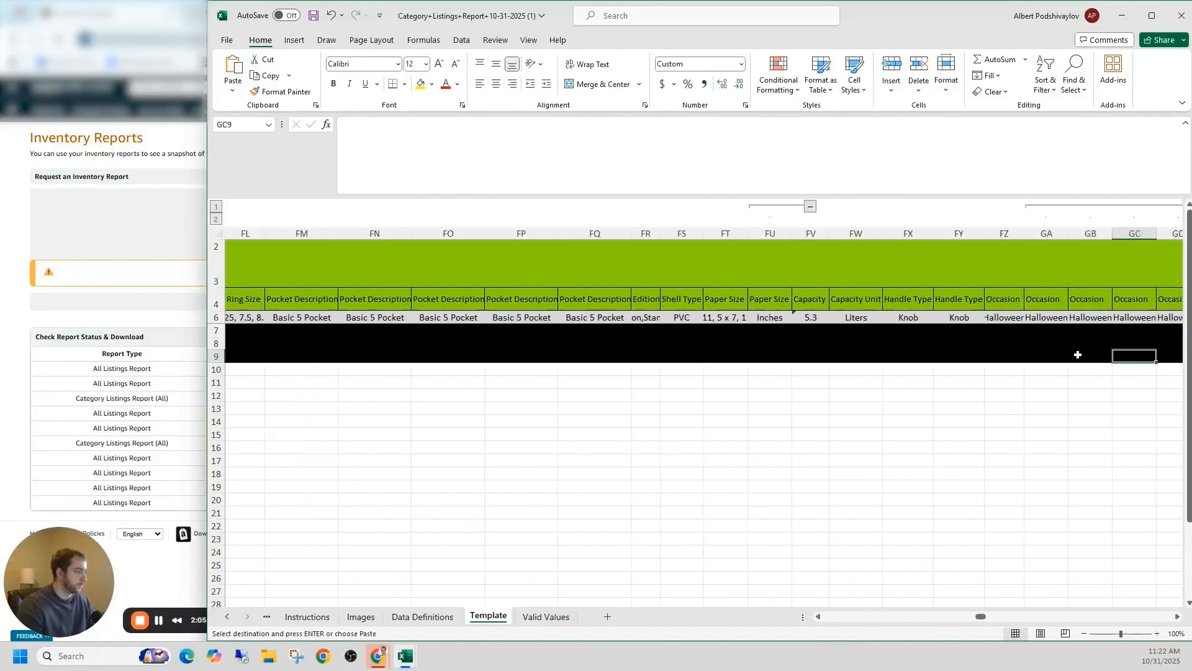
Step: Examine the parent row's language, power source, turn radius, handle height, maximum speed and seat dimension columns
key("Right")
key("Right")
key("Right")
key("Right")
key("Right")
key("Right")
key("Right")
key("Right")
key("Right")
key("Right")
key("Right")
key("Right")
key("Right")
key("Right")
key("Right")
key("Right")
key("Right")
key("Right")
key("Right")
key("Right")
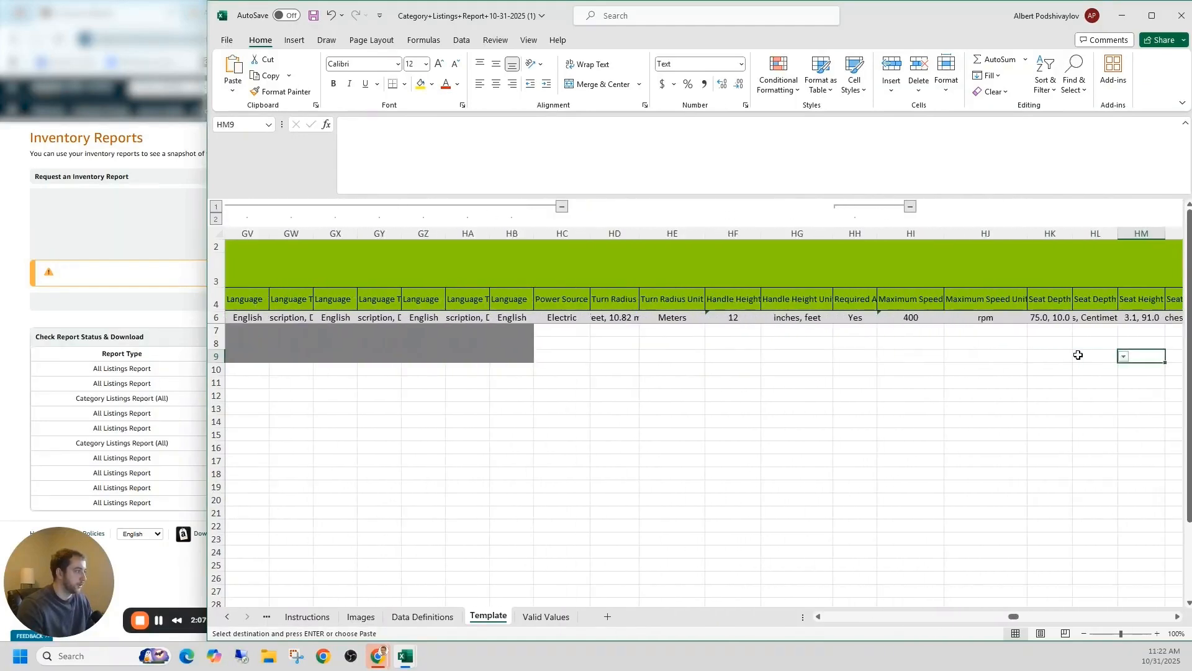
Step: Examine the parent row's parentage level, parent SKU and variation theme name columns in the Variations section
key("Left")
key("Left")
key("Left")
key("Left")
key("Left")
key("Left")
key("Left")
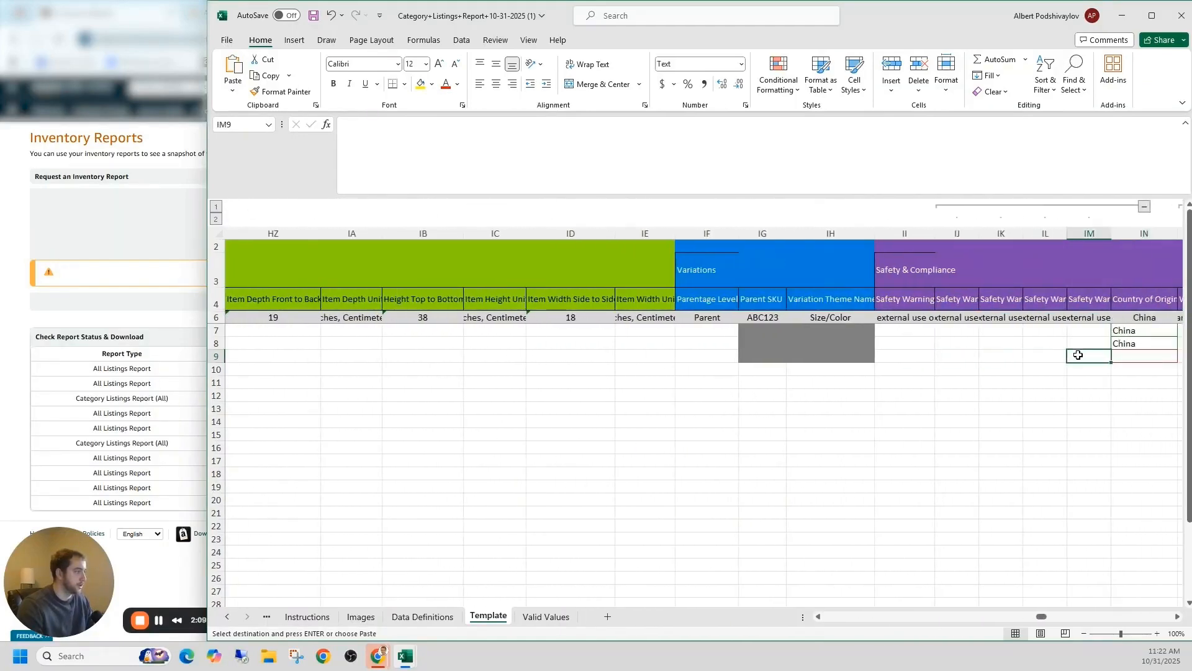
key("Left")
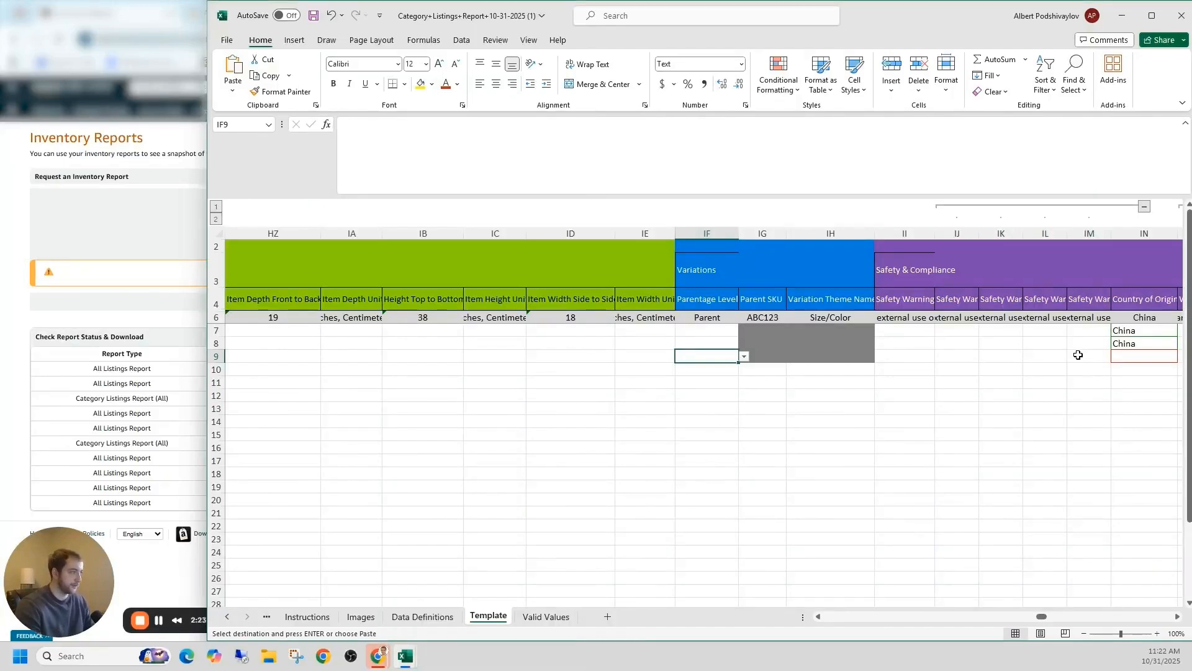
key("Right")
key("Right")
key("Right")
key("Right")
key("Right")
key("Right")
key("Right")
key("Right")
key("Right")
key("Right")
key("Right")
key("Right")
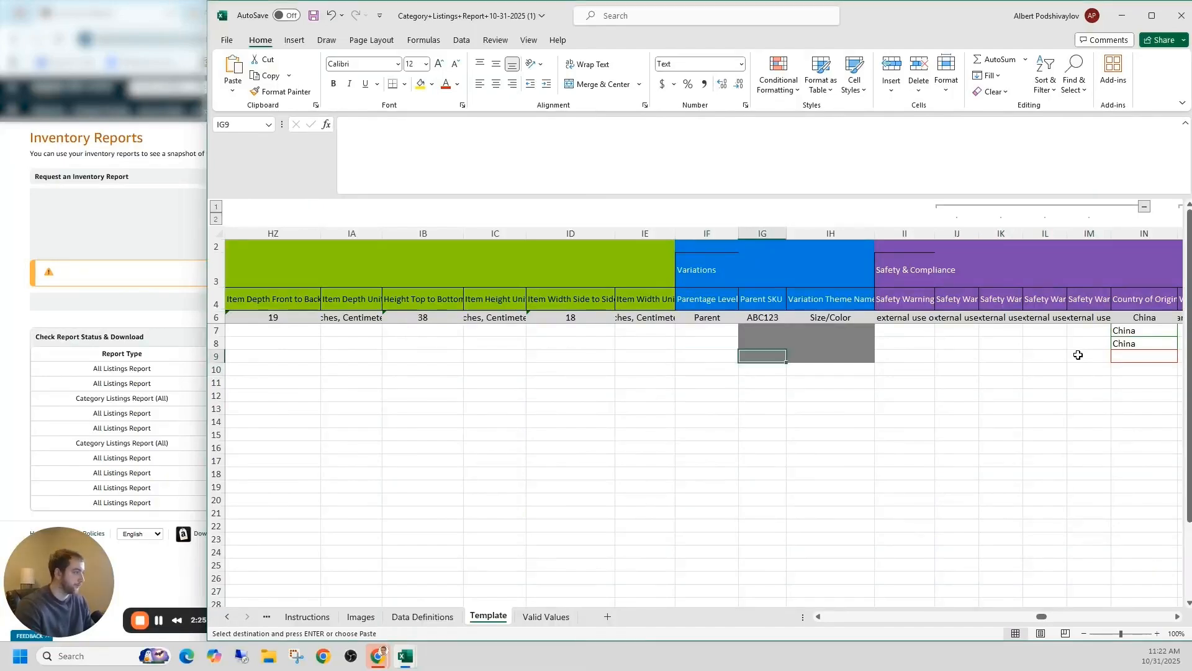
Step: Copy the country of origin China from row 8 into the parent row 9
key("Right")
key("Left")
key("Left")
key("Left")
key("Left")
key("Left")
key("Left")
key("Up")
key("Right")
key("Down")
type("China")
Step: Choose an option for whether batteries are required in the parent row 9
key("Right")
key("Right")
key("Right")
key("Right")
key("Right")
key("Right")
key("Right")
key("Right")
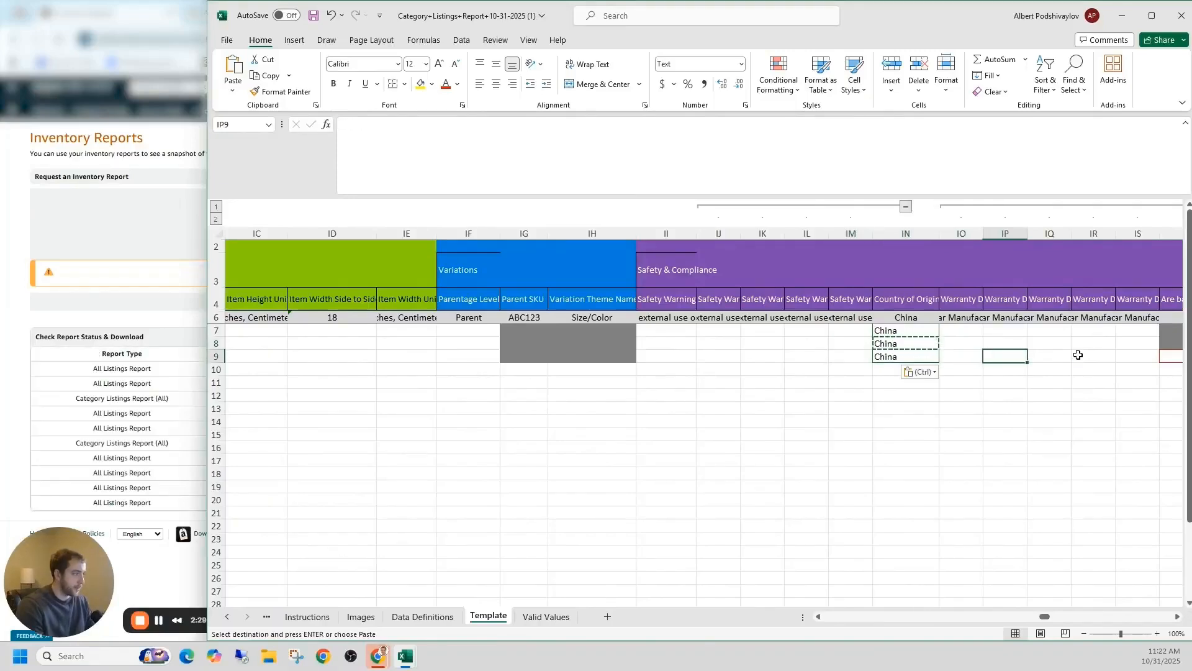
key("Right")
key("Left")
key("Left")
key("Left")
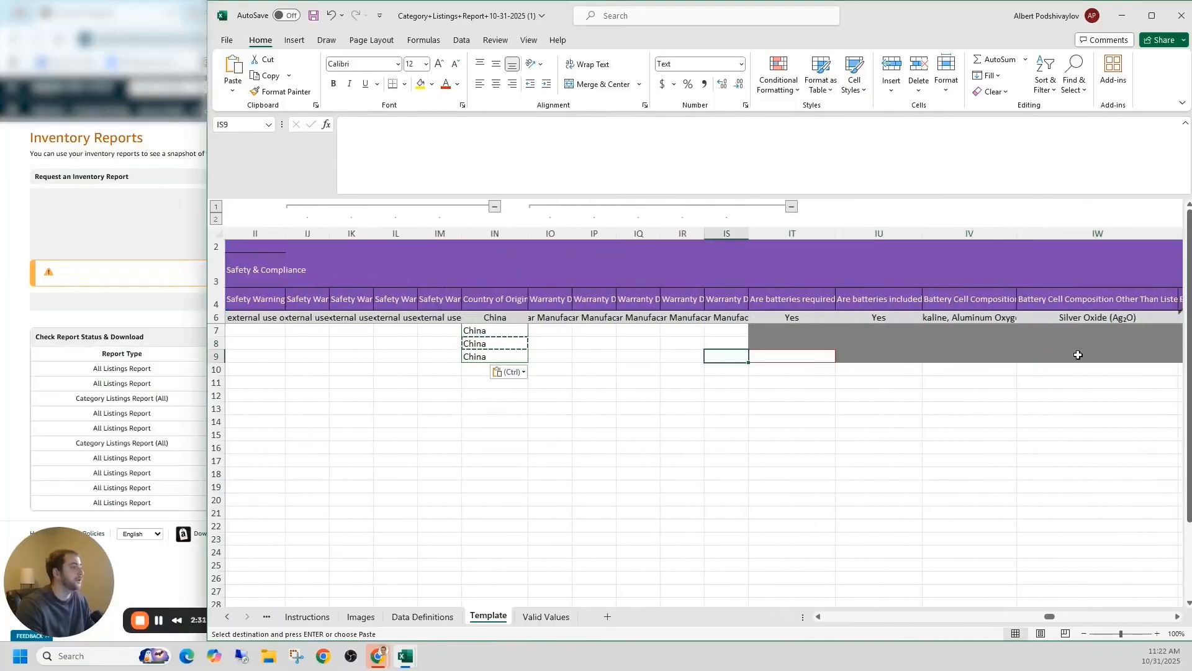
left_click(841, 356)
left_click(836, 373)
Step: Examine the parent row's battery inclusion, cell composition, weight, number and type columns
key("Right")
key("Right")
key("Right")
key("Right")
key("Right")
key("Right")
key("Right")
key("Right")
key("Right")
key("Right")
key("Right")
key("Right")
key("Right")
key("Right")
key("Right")
key("Right")
key("Right")
key("Right")
key("Right")
key("Right")
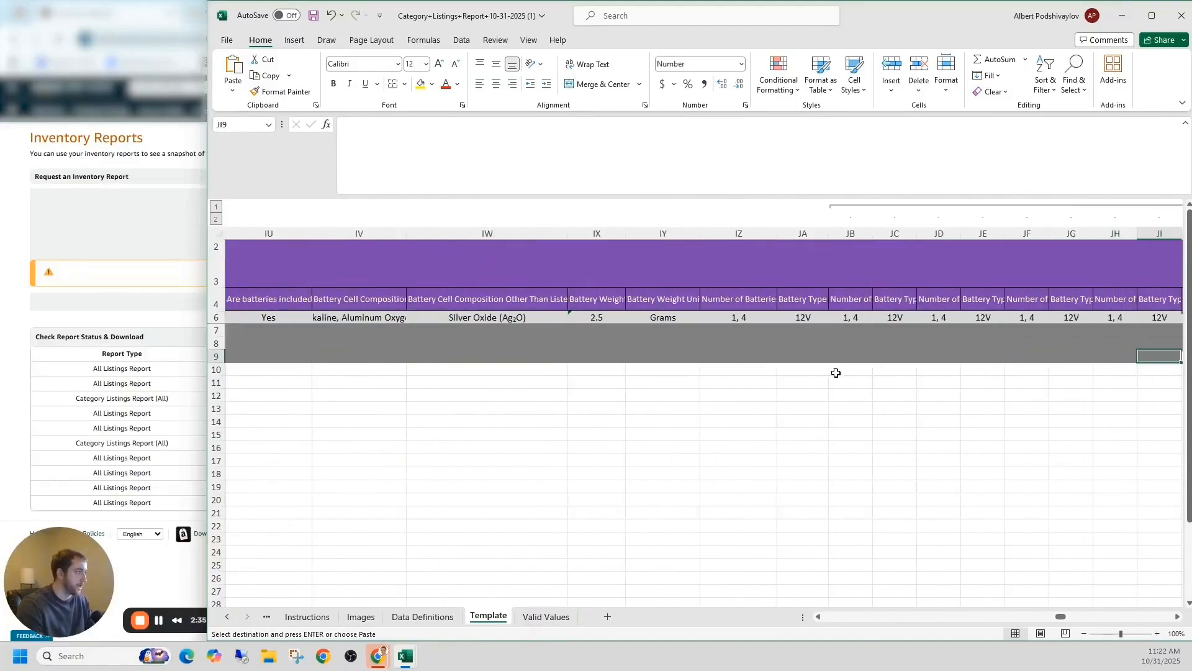
Step: Copy the dangerous goods regulations value Not Applicable from row 8 into the parent row 9
key("Right")
key("Right")
key("Right")
key("Right")
key("Right")
key("Right")
key("Right")
key("Right")
key("Left")
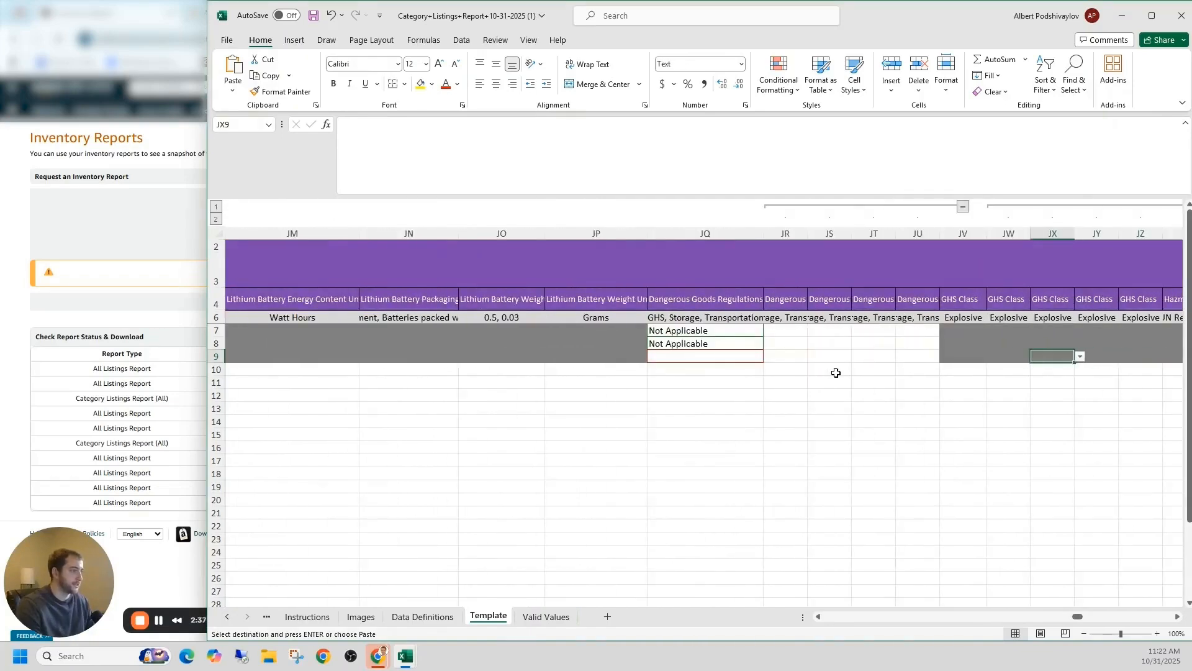
left_click(695, 345)
key("ctrl+c")
left_click(699, 358)
key("ctrl+v")
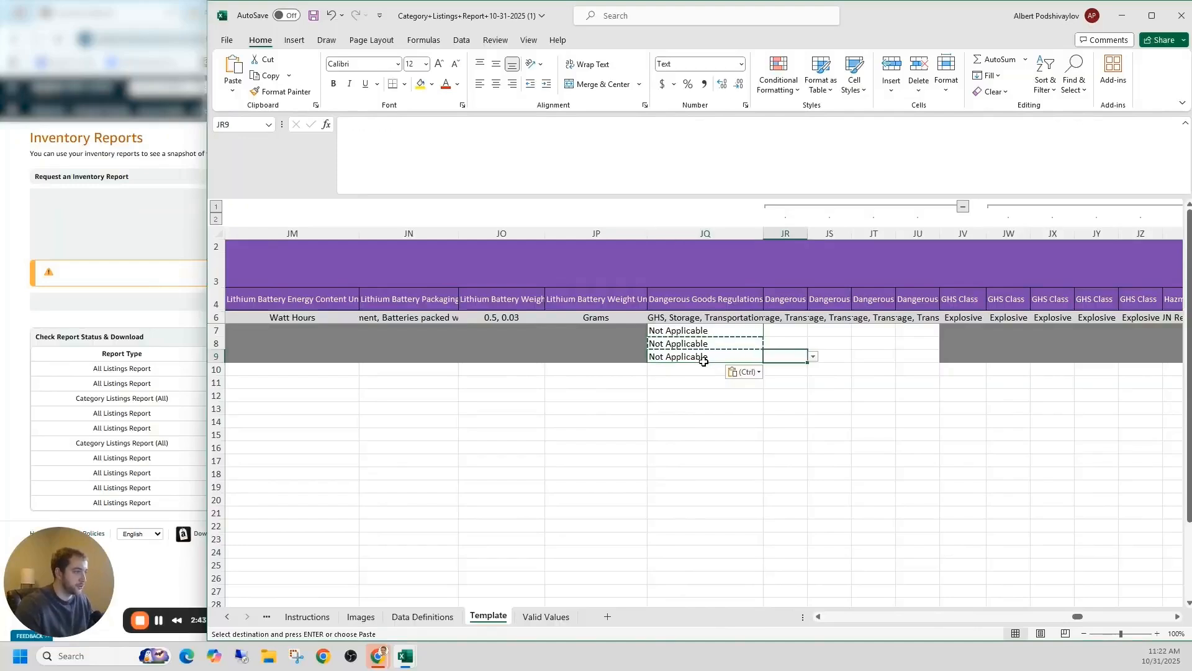
Step: Set the Parentage Level to Child for rows 7 and 8 in the Variations section
key("Left")
key("Left")
key("Left")
key("Left")
key("Left")
key("Left")
key("Left")
key("Left")
key("Left")
key("Left")
key("Left")
key("Left")
key("Left")
key("Left")
key("Left")
key("Left")
key("Left")
key("Left")
key("Left")
key("Left")
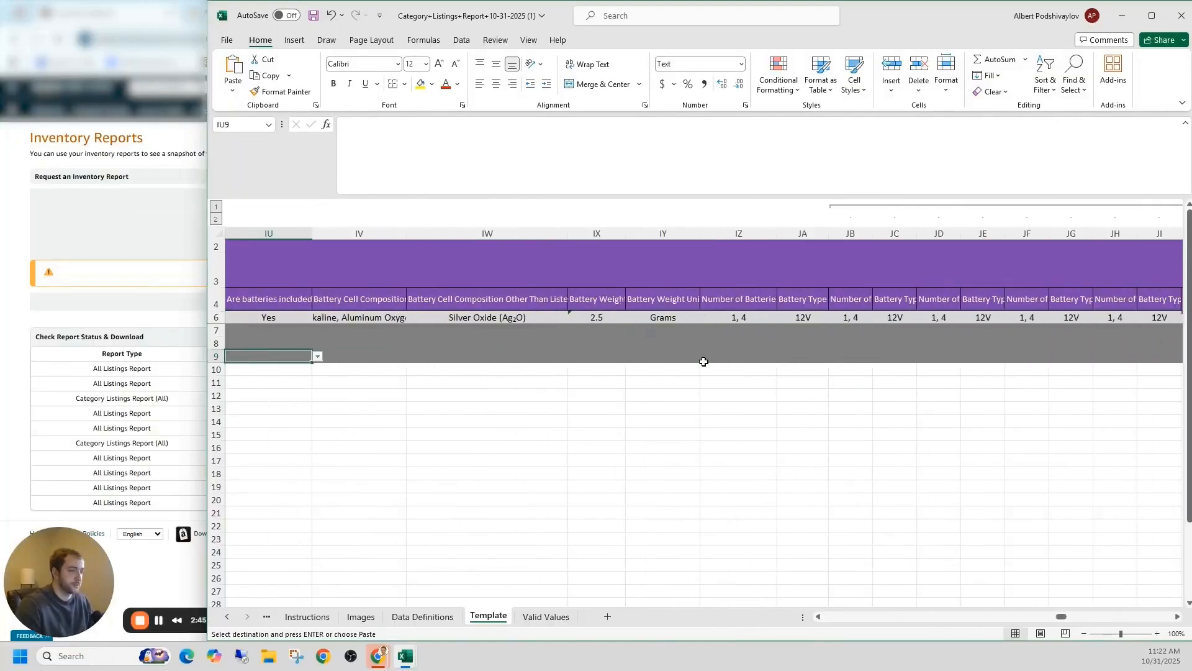
key("Left")
key("Left")
key("Left")
key("Left")
key("Left")
key("Left")
key("Left")
key("Left")
key("Left")
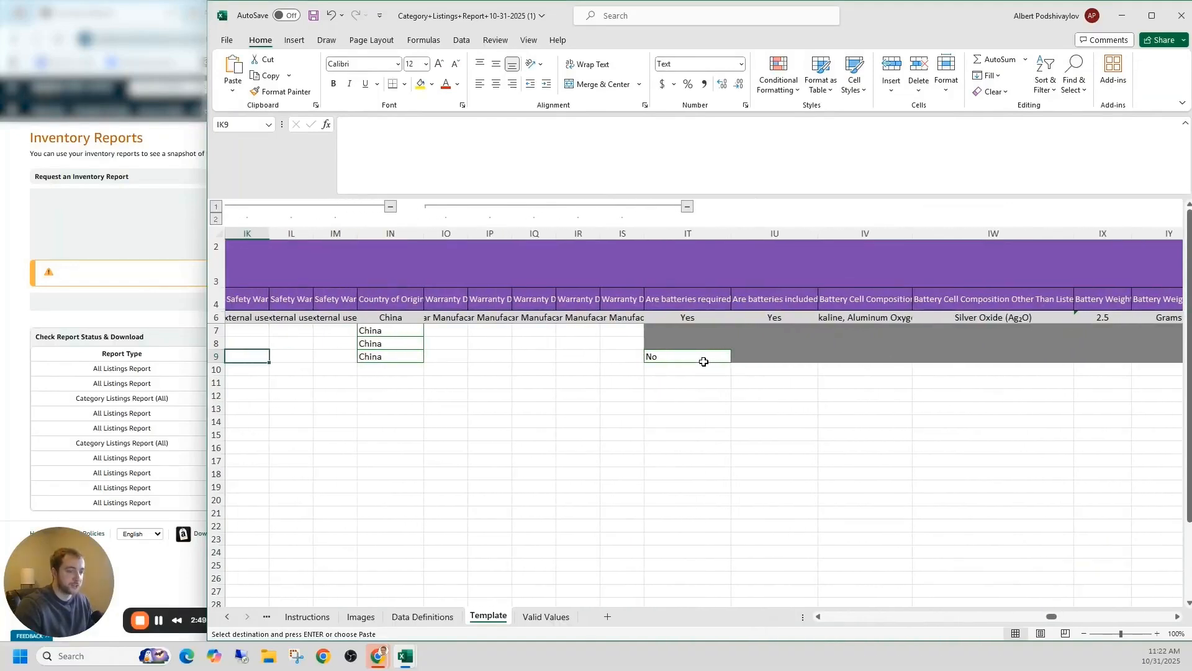
key("Left")
key("Left")
key("Left")
key("Left")
key("Left")
key("Left")
key("Left")
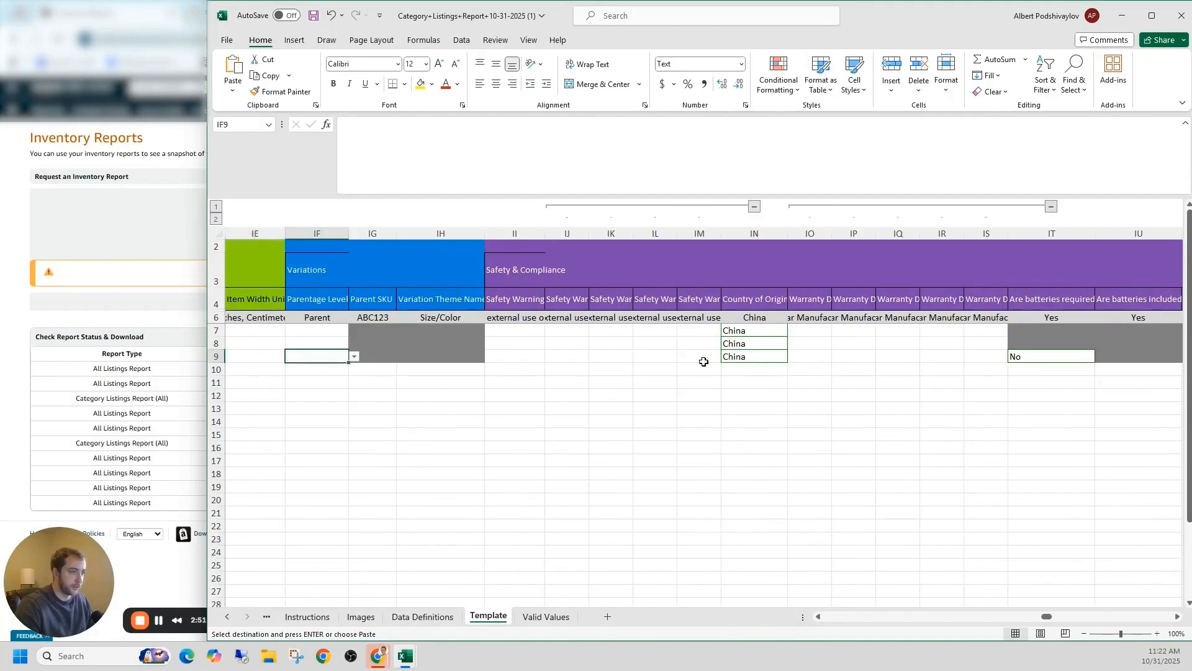
key("Left")
key("Right")
key("Right")
key("Right")
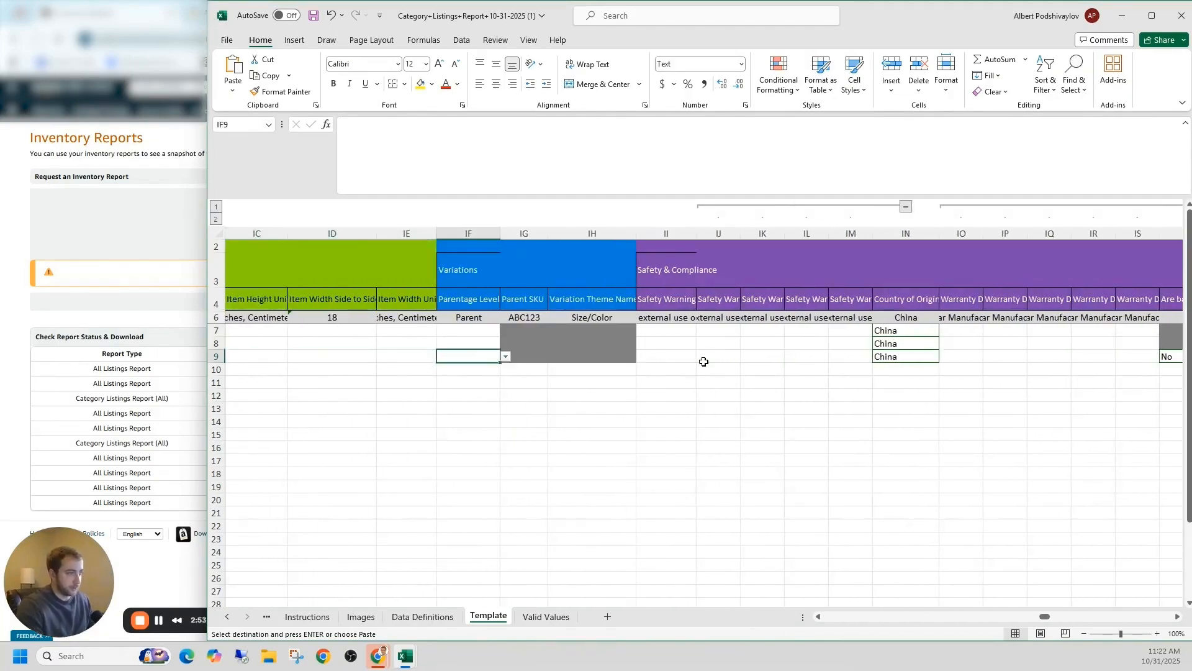
left_click(459, 331)
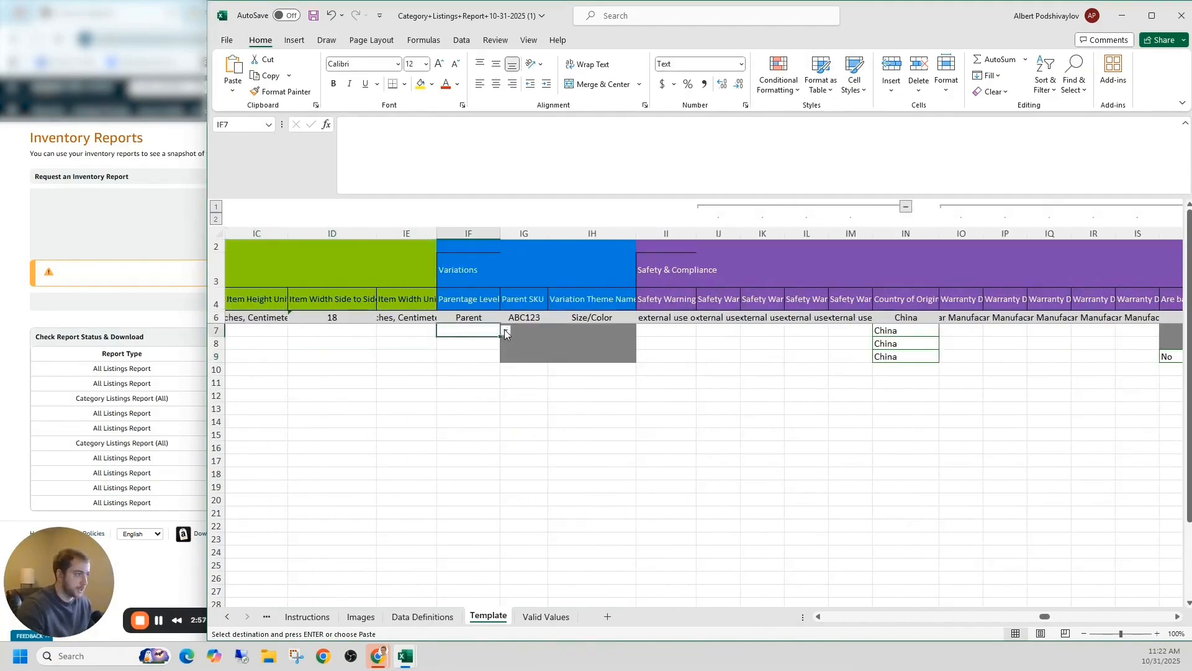
left_click(505, 332)
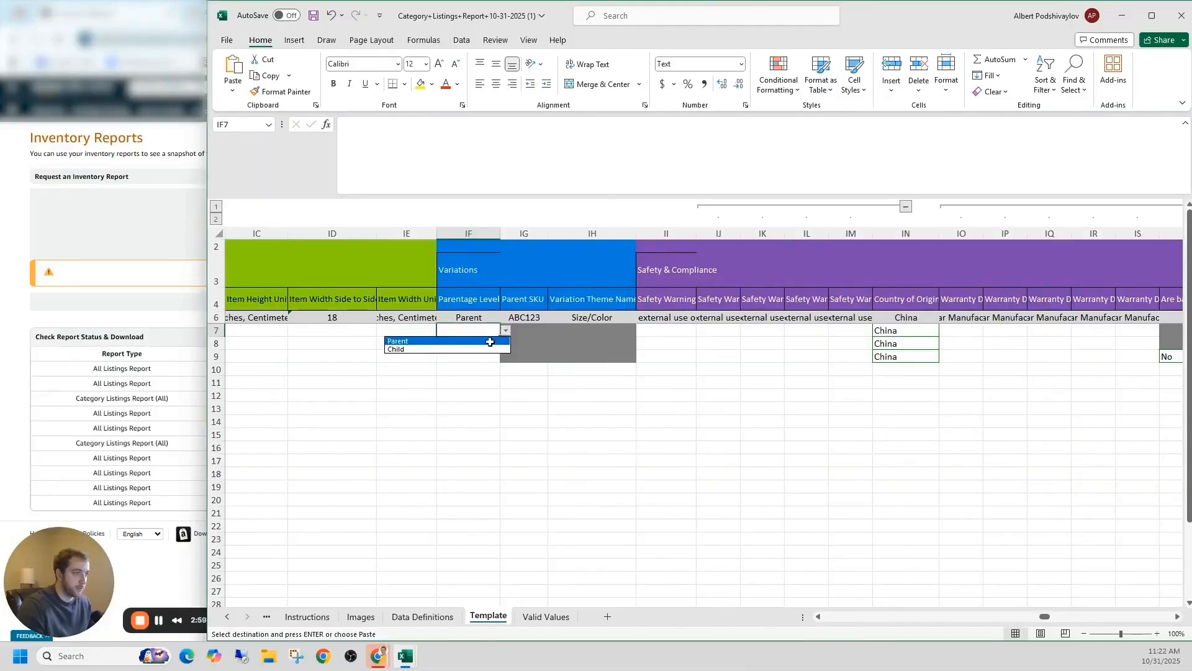
left_click(485, 348)
key("ctrl+c")
left_click(459, 345)
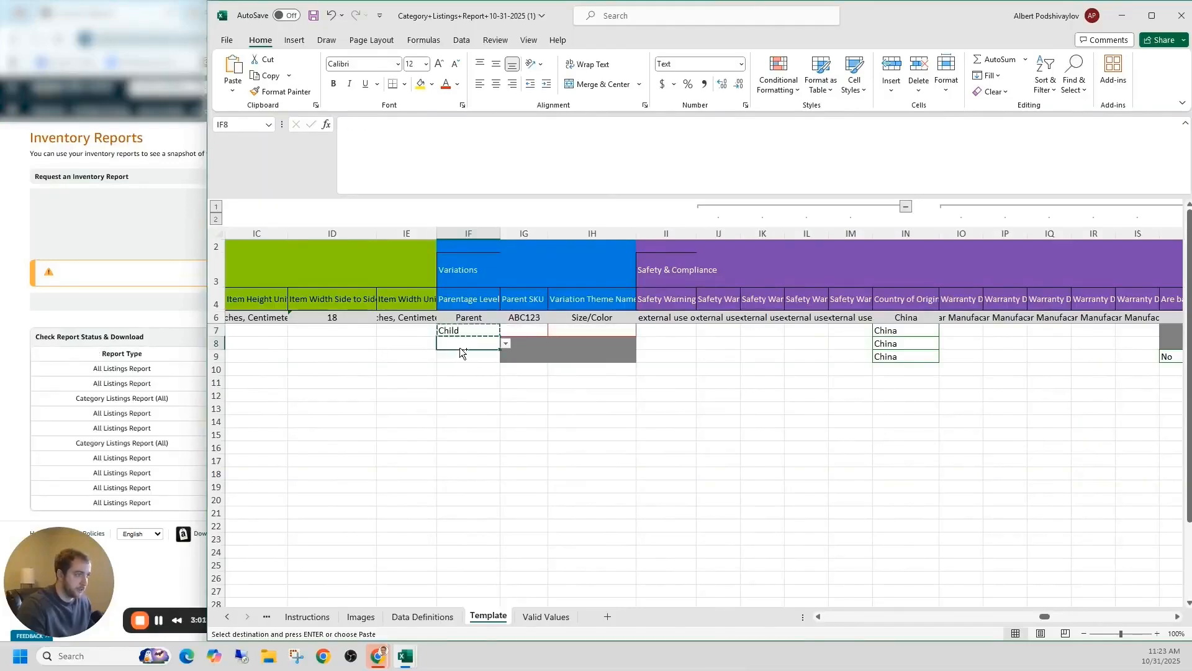
key("ctrl+v")
Step: Set the Parentage Level of row 9 to Parent
left_click(447, 358)
left_click(507, 358)
left_click(440, 374)
left_click(507, 358)
left_click(475, 365)
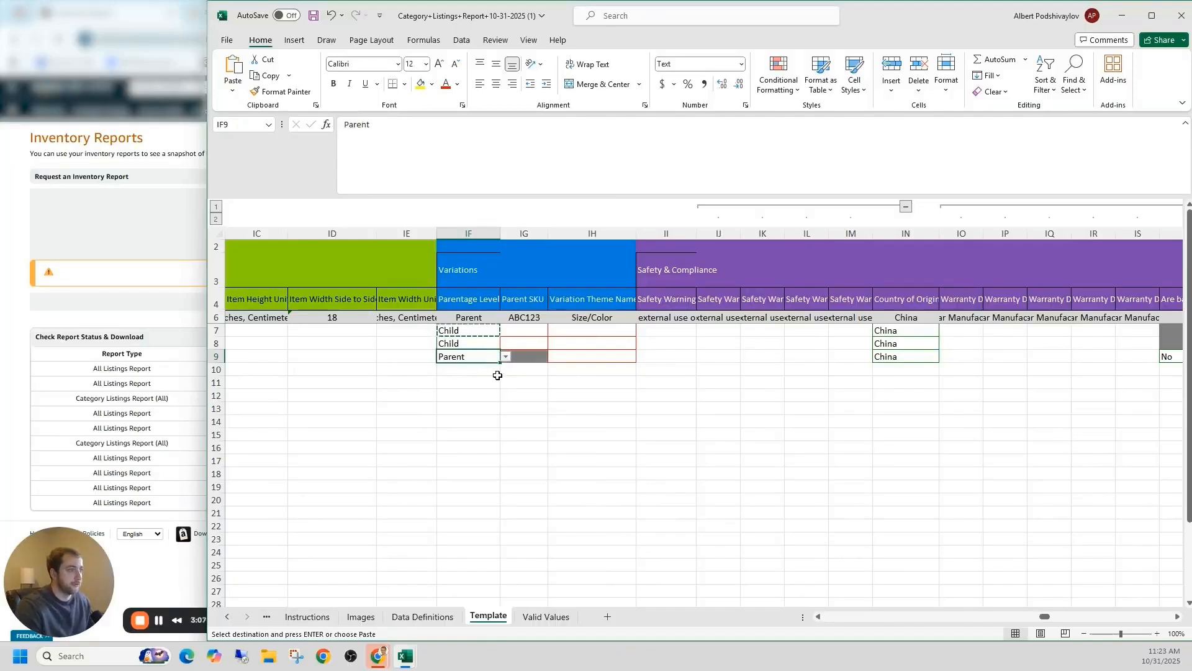
Step: Copy the parent SKU Wheelchair-Parent from the SKU column of row 9
left_click_drag(524, 331, 525, 358)
left_click(509, 396)
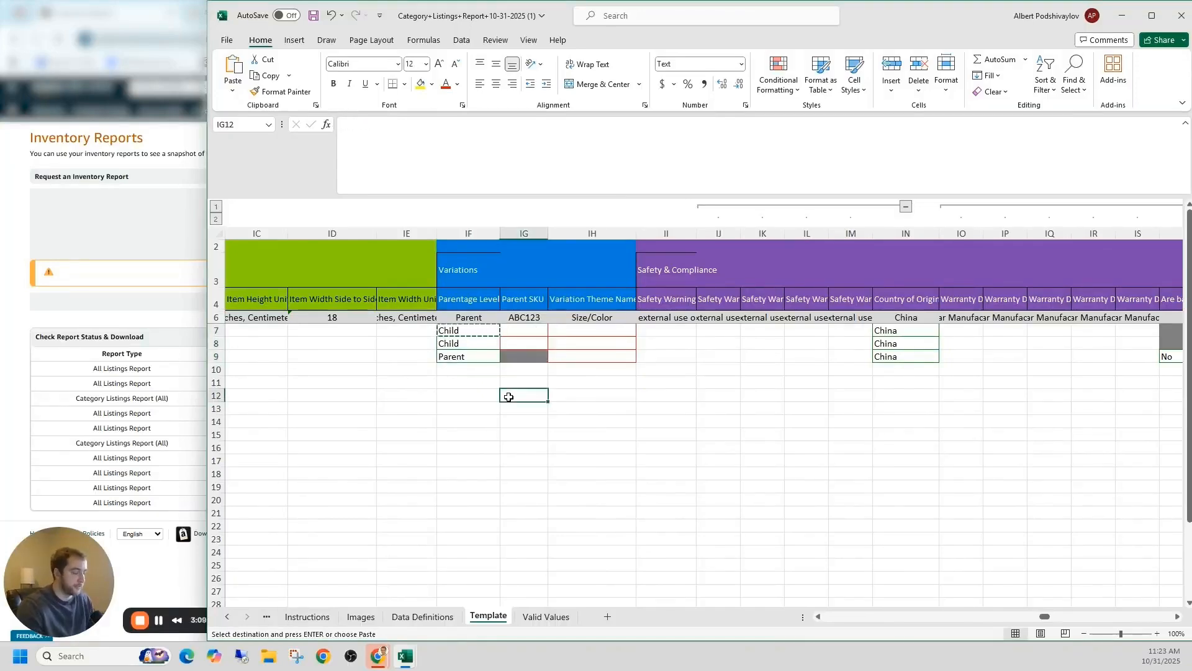
key("ctrl+Left")
key("Up")
key("Up")
key("Up")
key("Right")
key("Right")
key("Right")
key("Right")
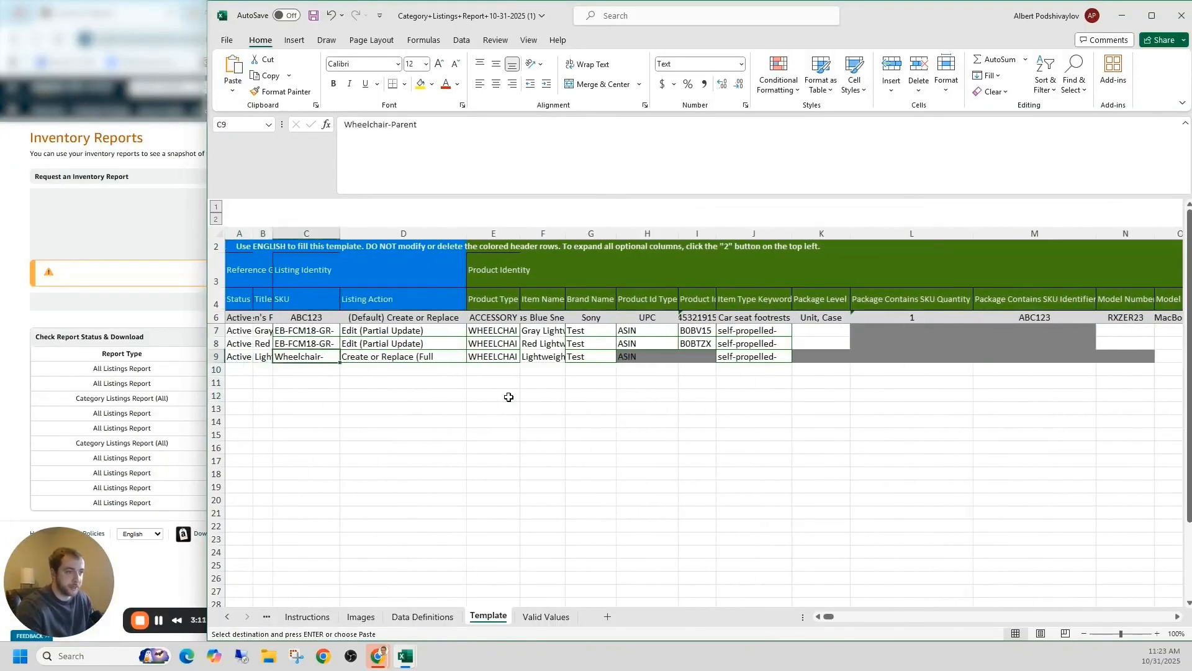
Step: Search the sheet for variation and paste the parent SKU into the Parent SKU column of rows 7 and 8
key("ctrl+Right")
key("ctrl+Right")
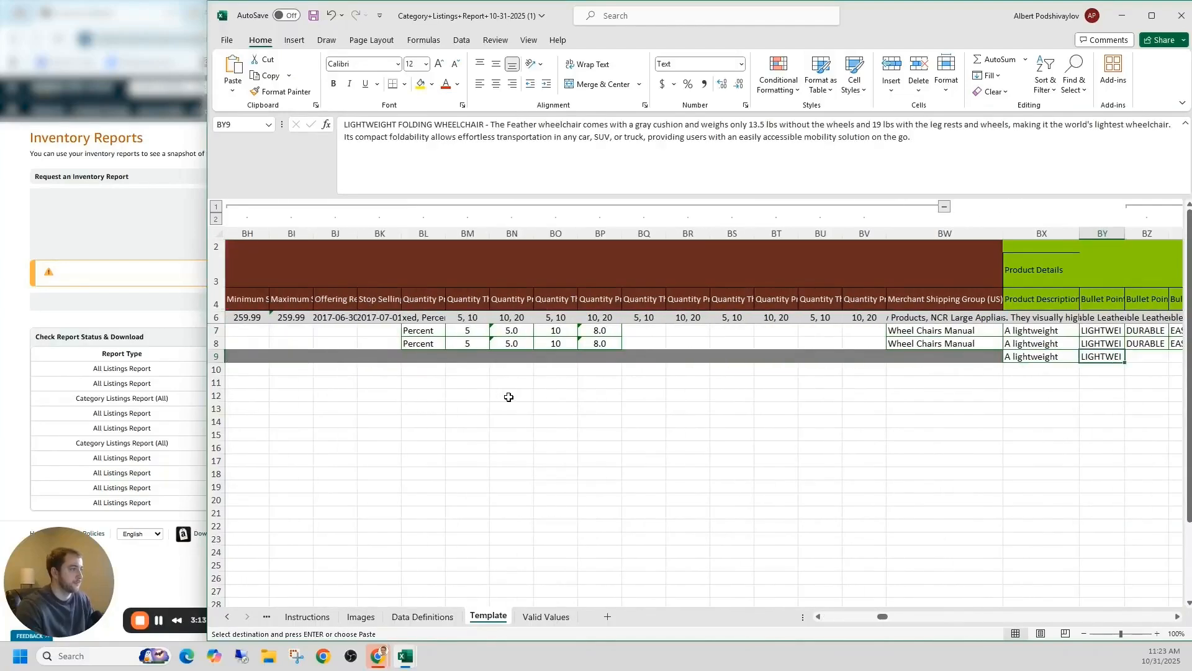
key("ctrl+f")
type("variation")
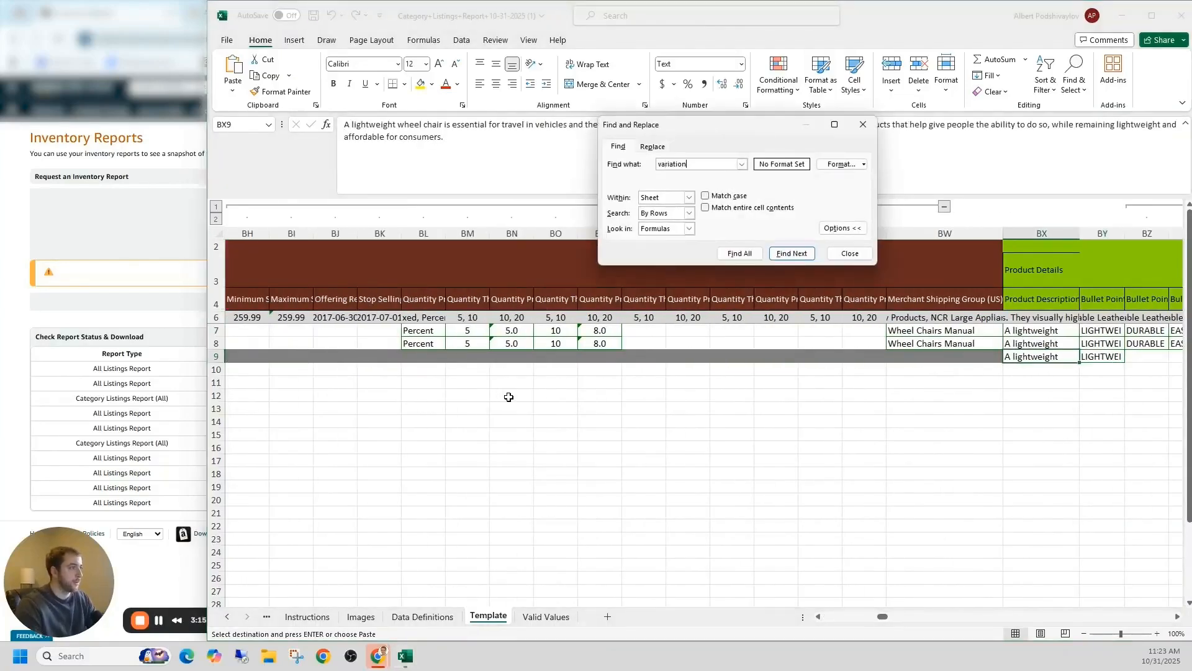
key("Return")
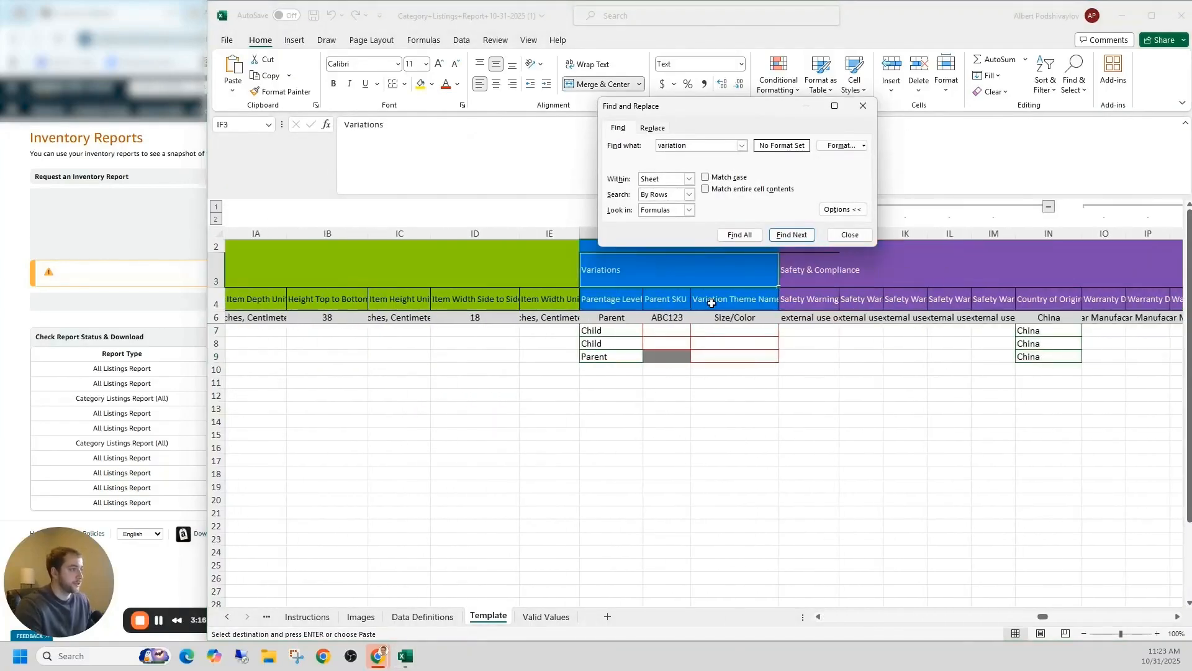
left_click(856, 236)
right_click(659, 330)
left_click(709, 335)
key("ctrl+v")
Step: Set the Variation Theme Name to COLOR for both child rows 7 and 8 and the parent row 9
left_click(705, 329)
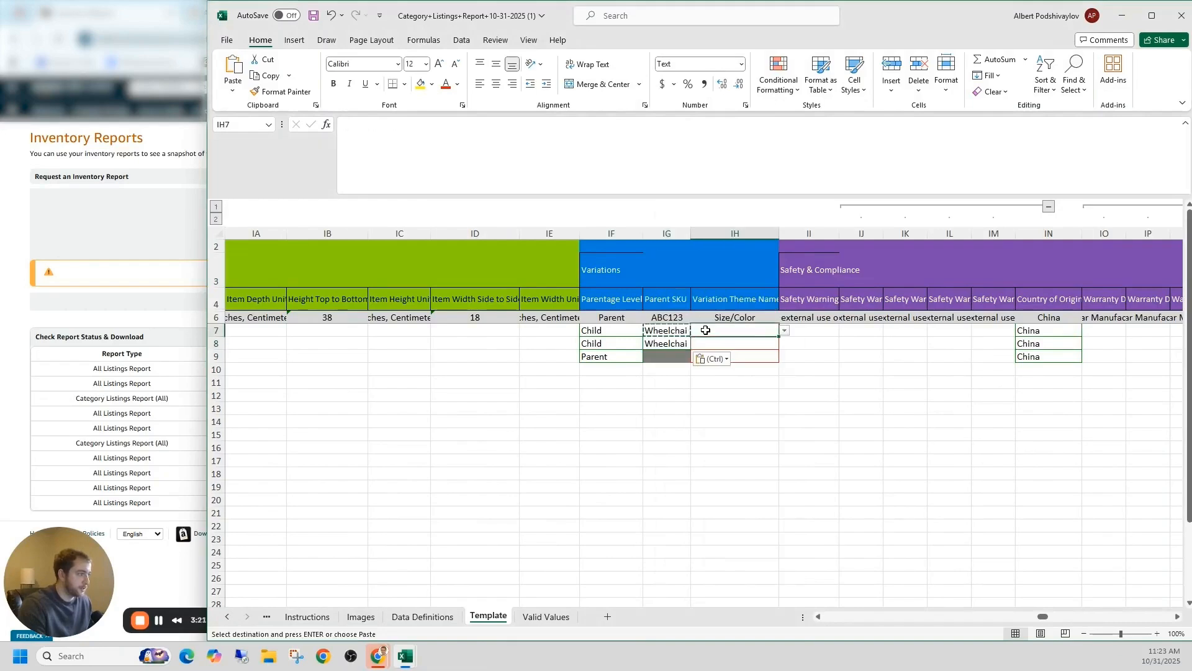
left_click(784, 330)
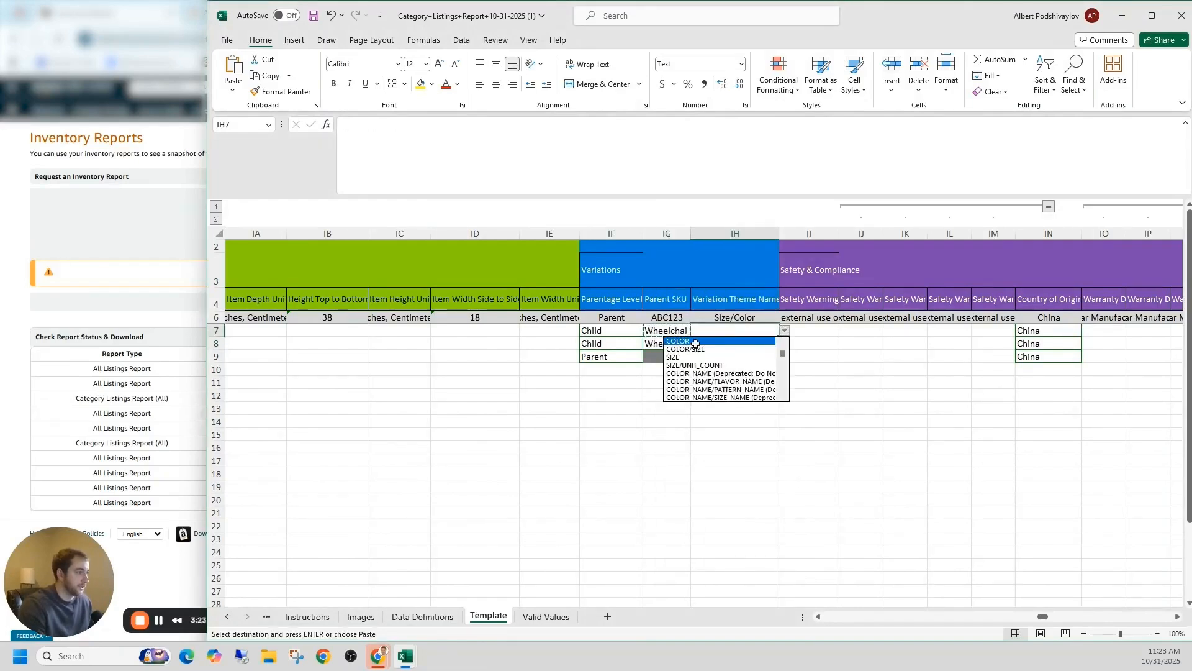
left_click(610, 338)
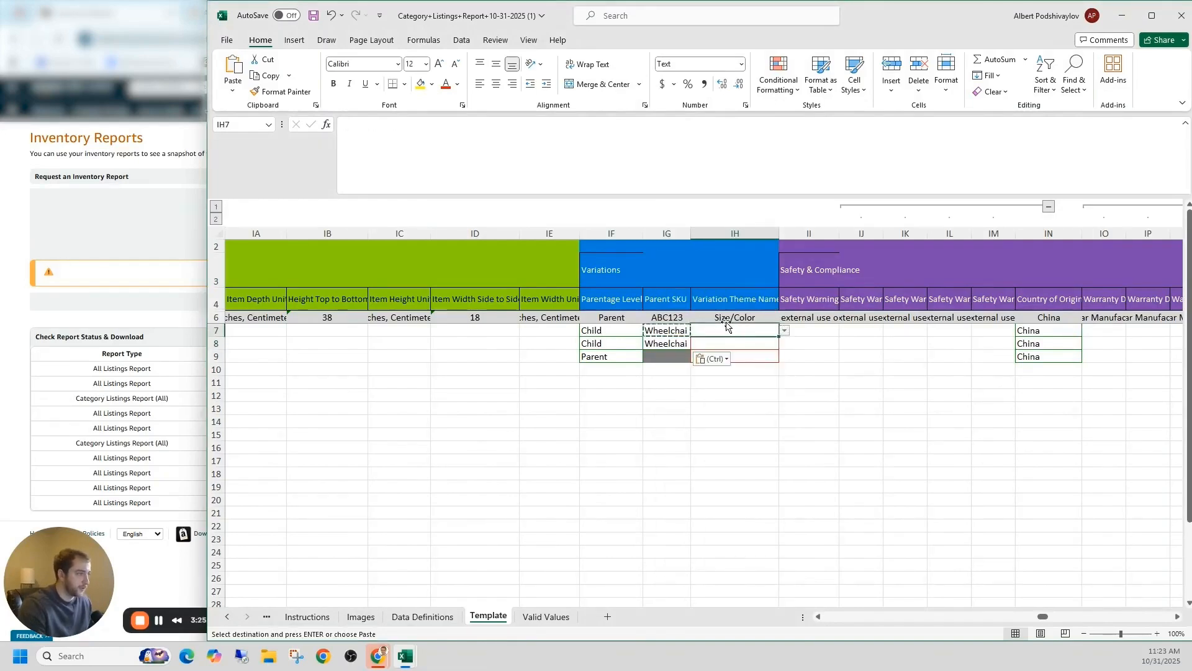
left_click(785, 331)
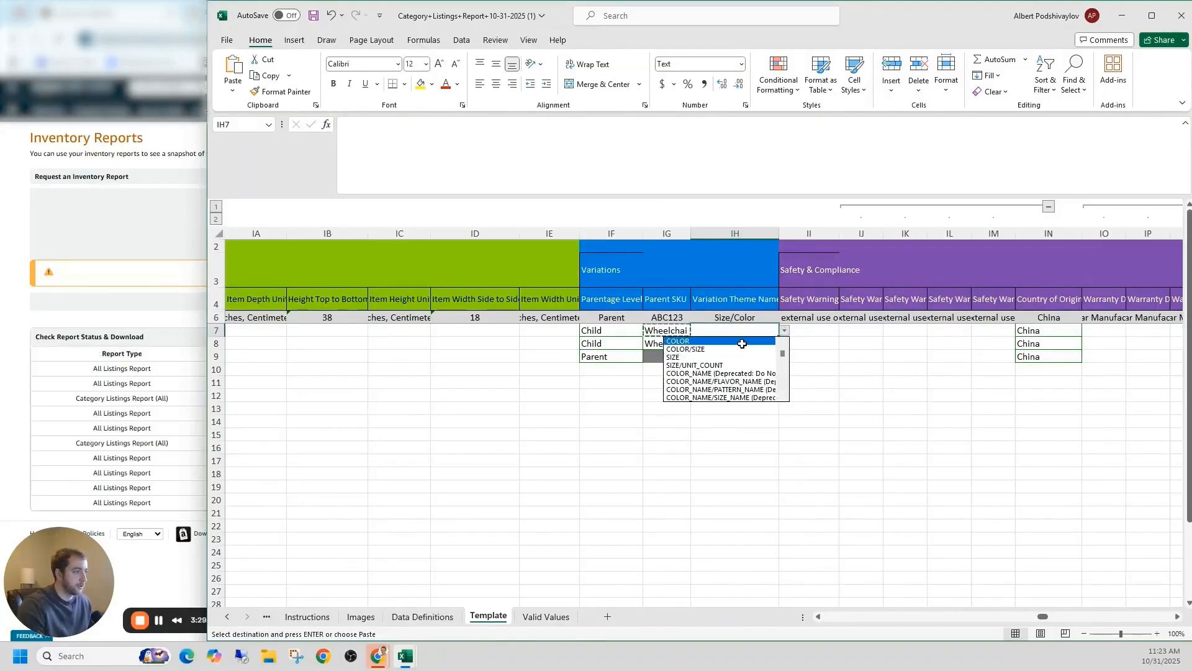
left_click(744, 341)
left_click(741, 344)
left_click(785, 345)
left_click(744, 354)
left_click(785, 357)
left_click(776, 358)
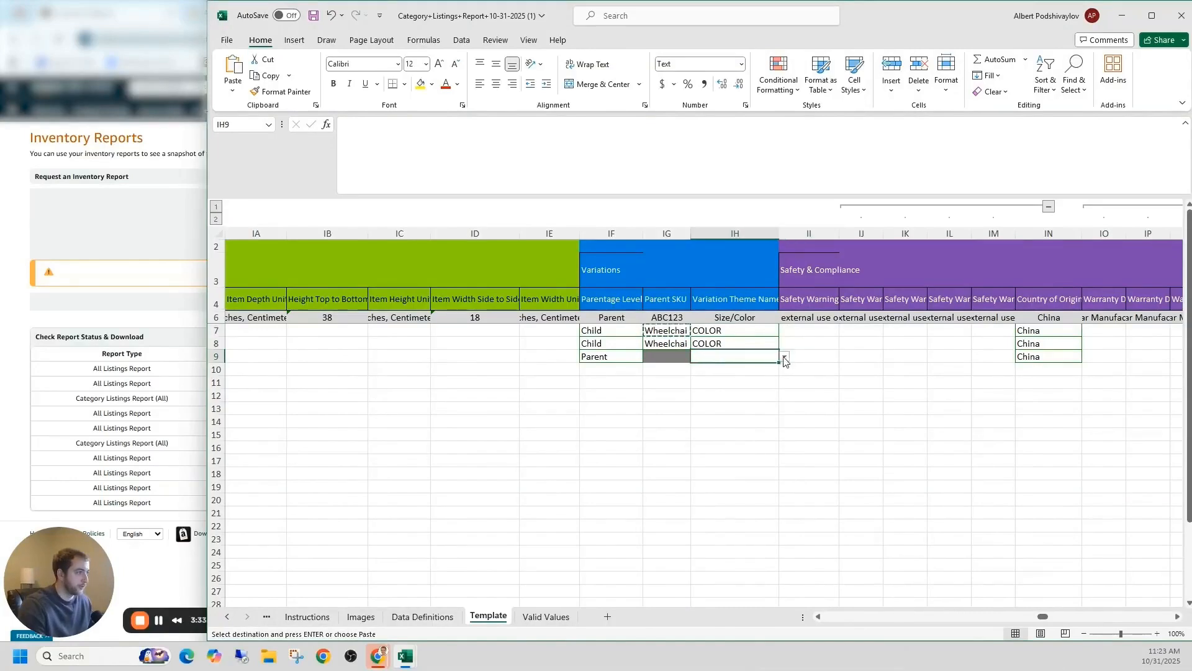
left_click(785, 360)
left_click(745, 368)
left_click(731, 368)
left_click_drag(714, 330, 714, 356)
left_click(733, 332)
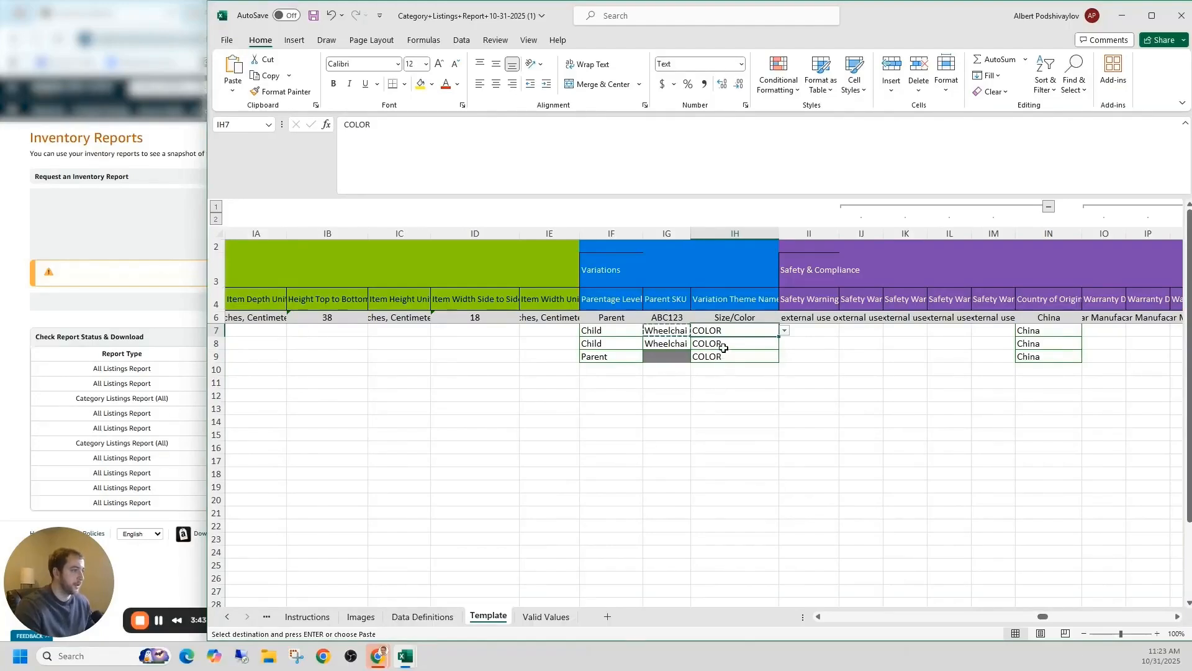
left_click_drag(723, 334, 719, 343)
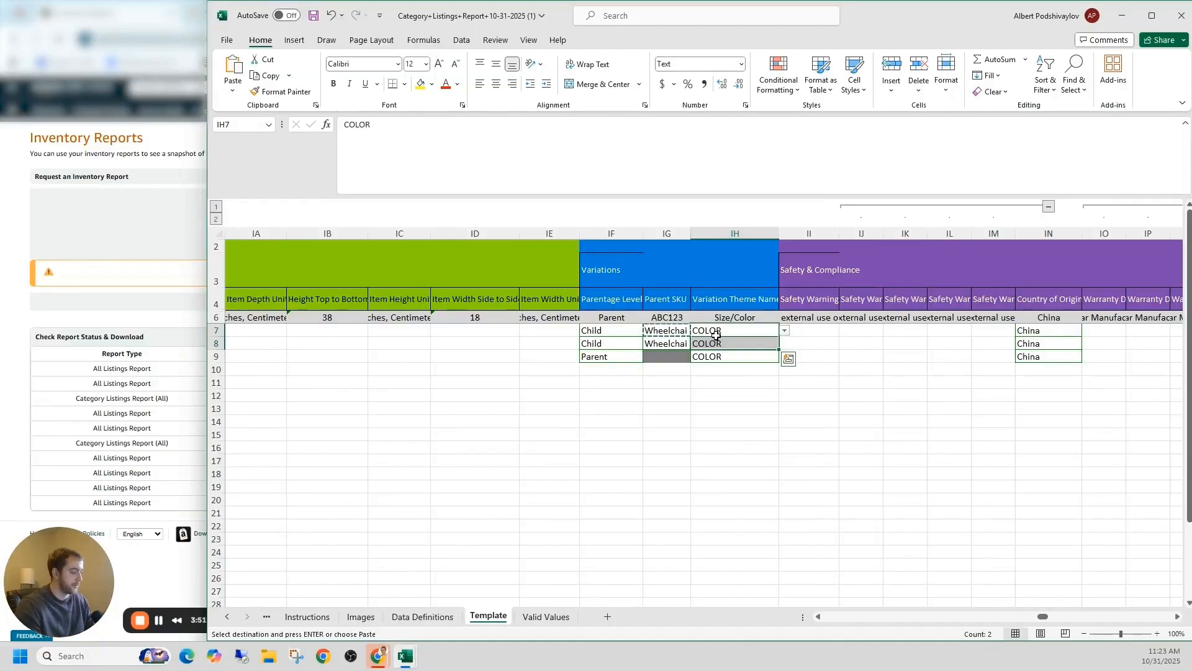
Step: Search the sheet for color to locate the product's Color column
key("Up")
key("Down")
key("ctrl+Left")
key("ctrl+Left")
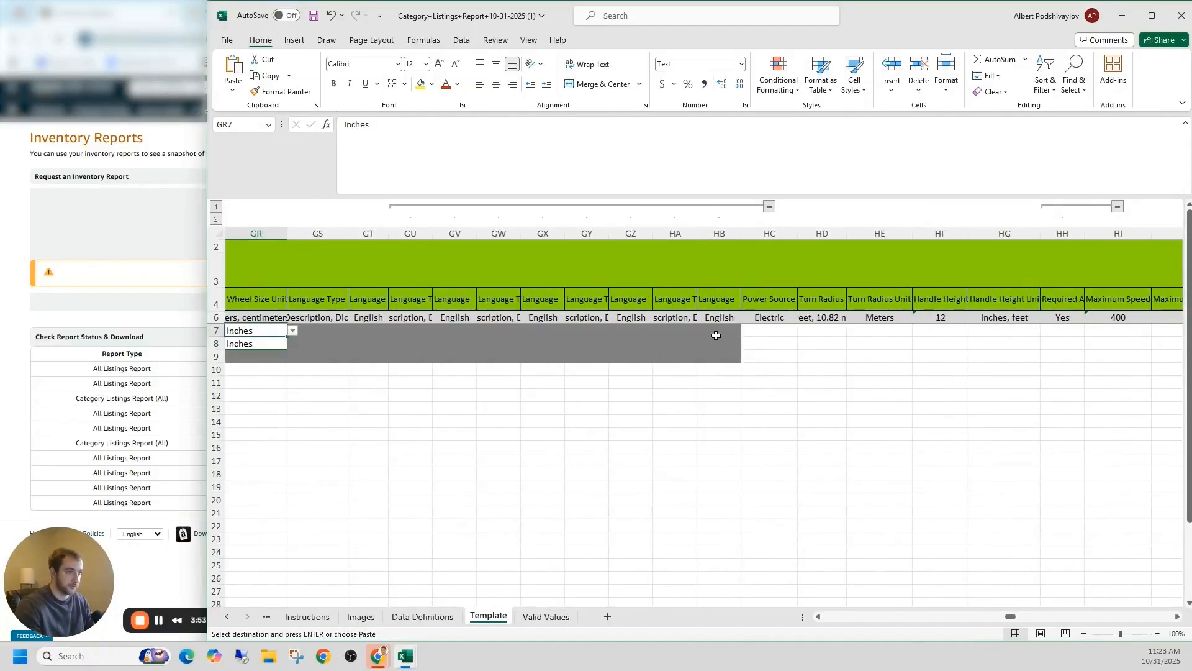
key("ctrl+f")
type("color")
key("Return")
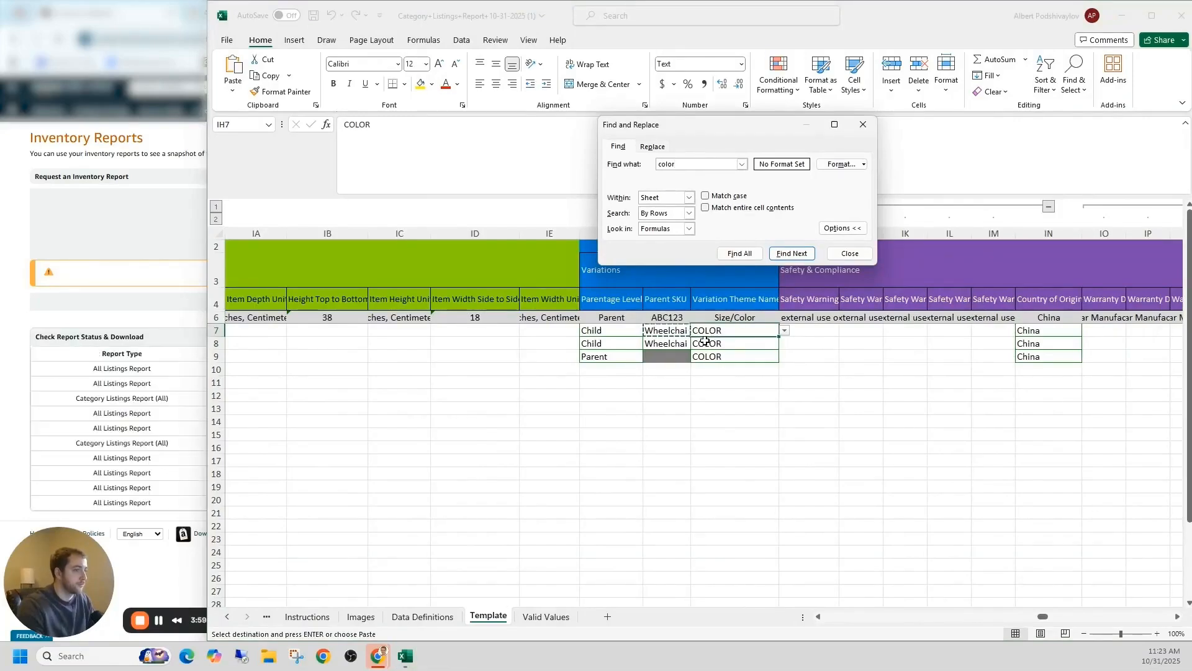
left_click(850, 253)
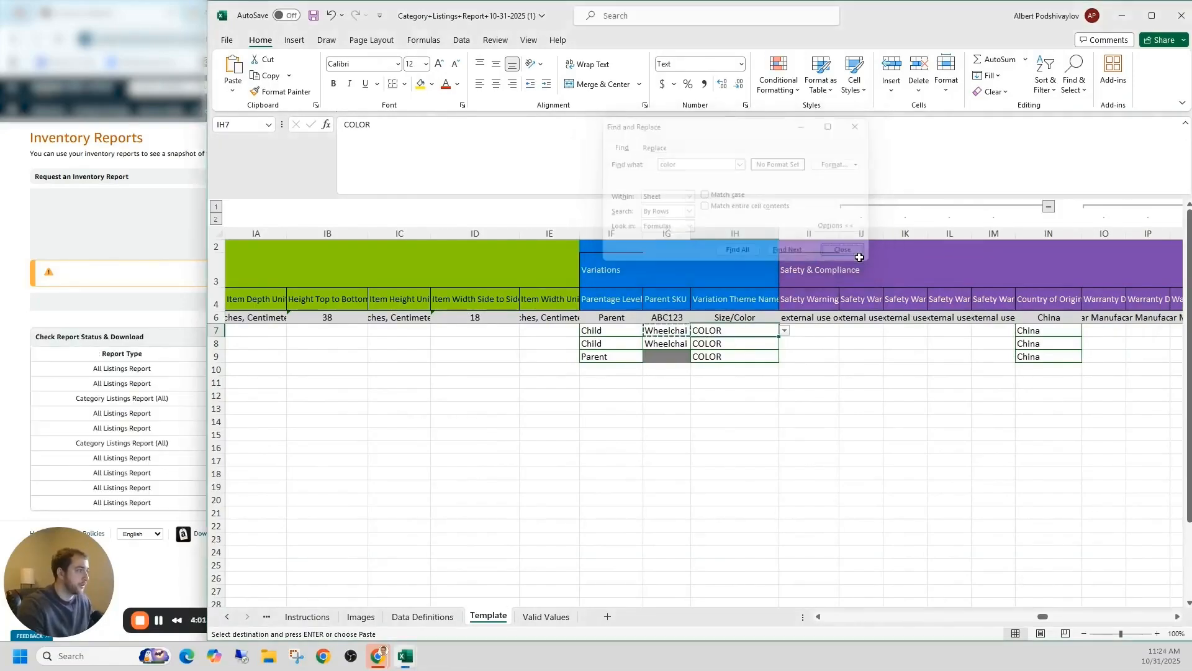
left_click(543, 421)
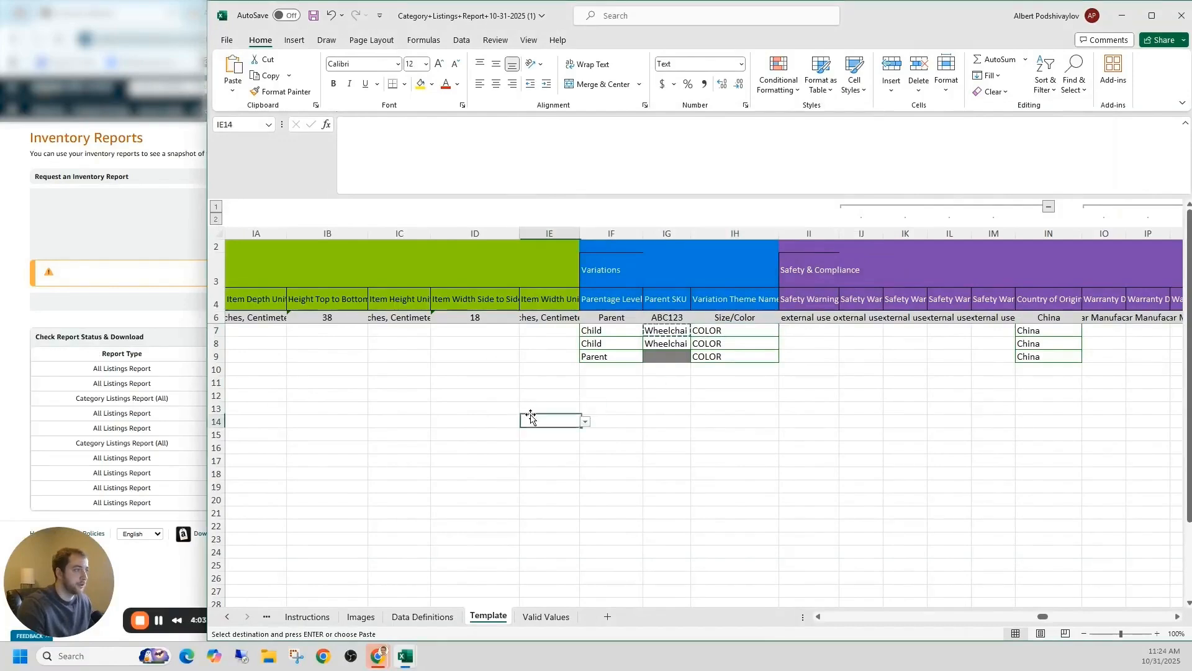
key("ctrl+f")
type("color")
key("Return")
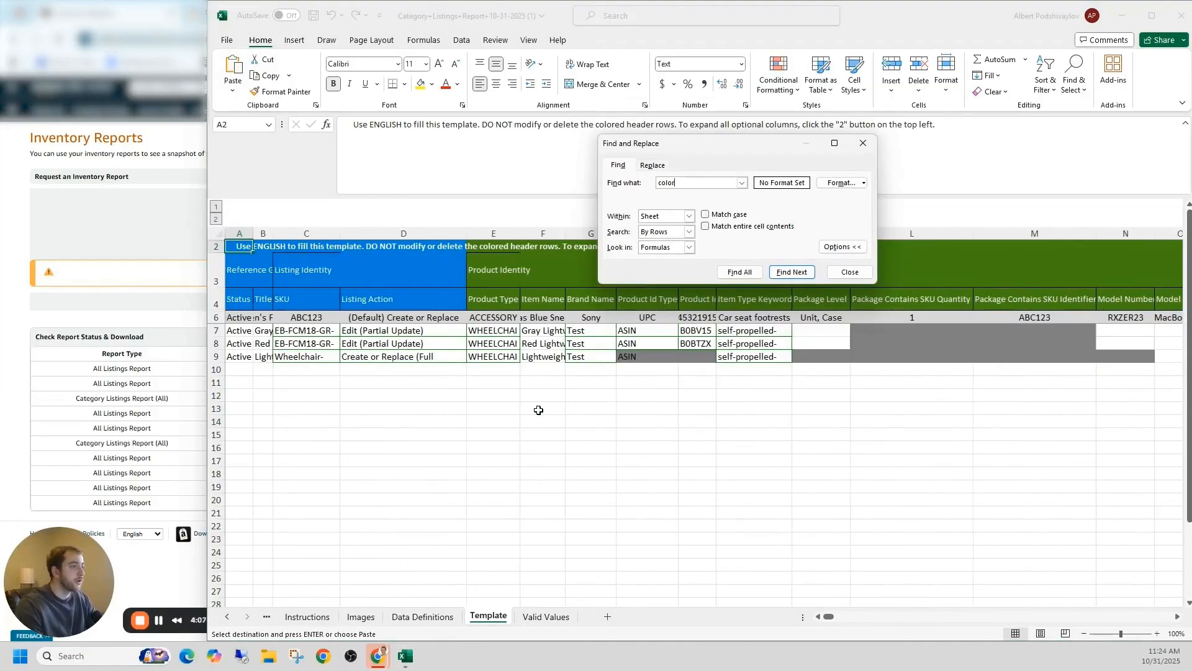
key("Return")
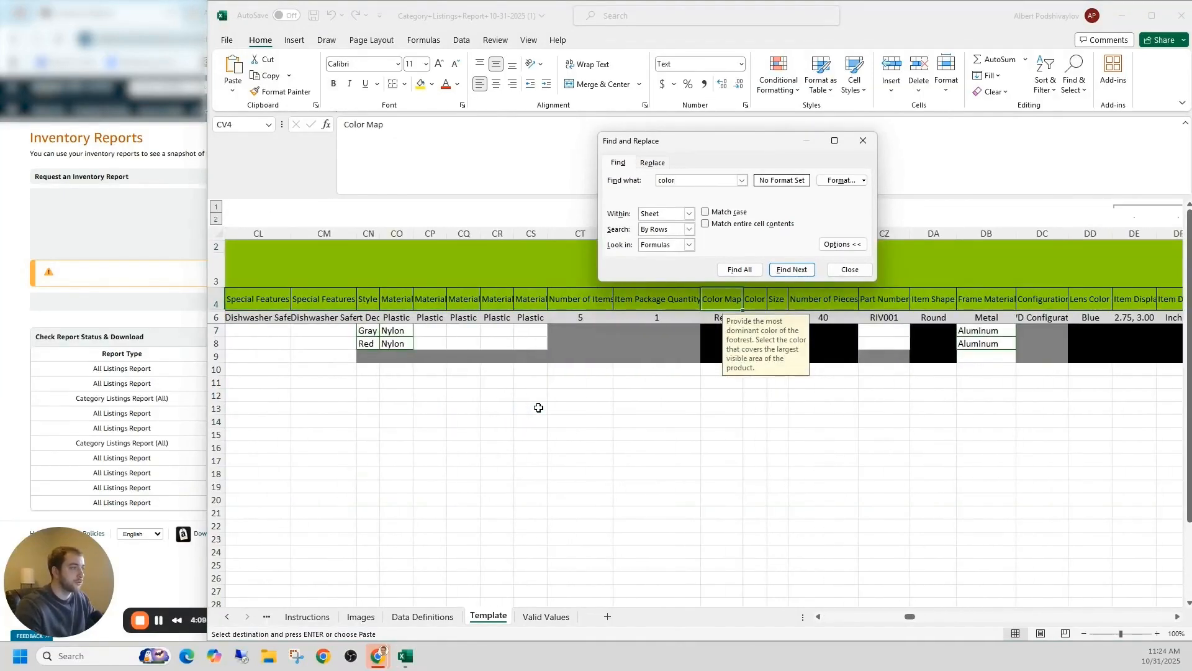
left_click(850, 269)
left_click(804, 401)
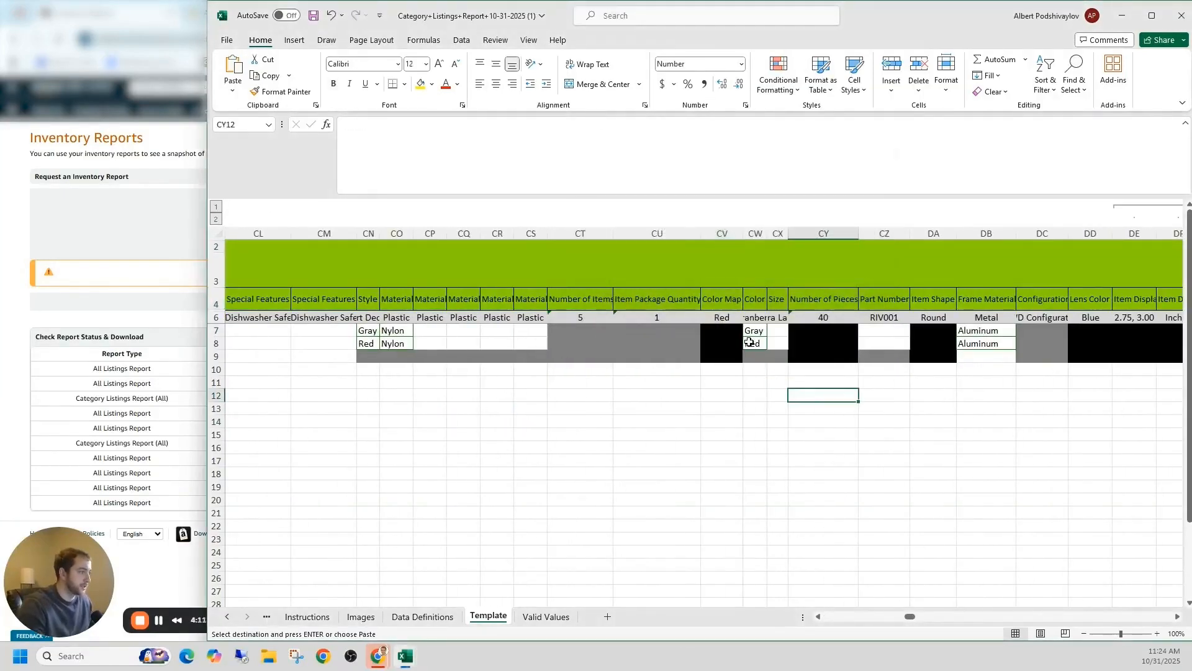
Step: Widen the Color column and check the color values of child rows 7 and 8
left_click(764, 329)
left_click(757, 343)
left_click_drag(768, 233, 837, 259)
left_click(806, 330)
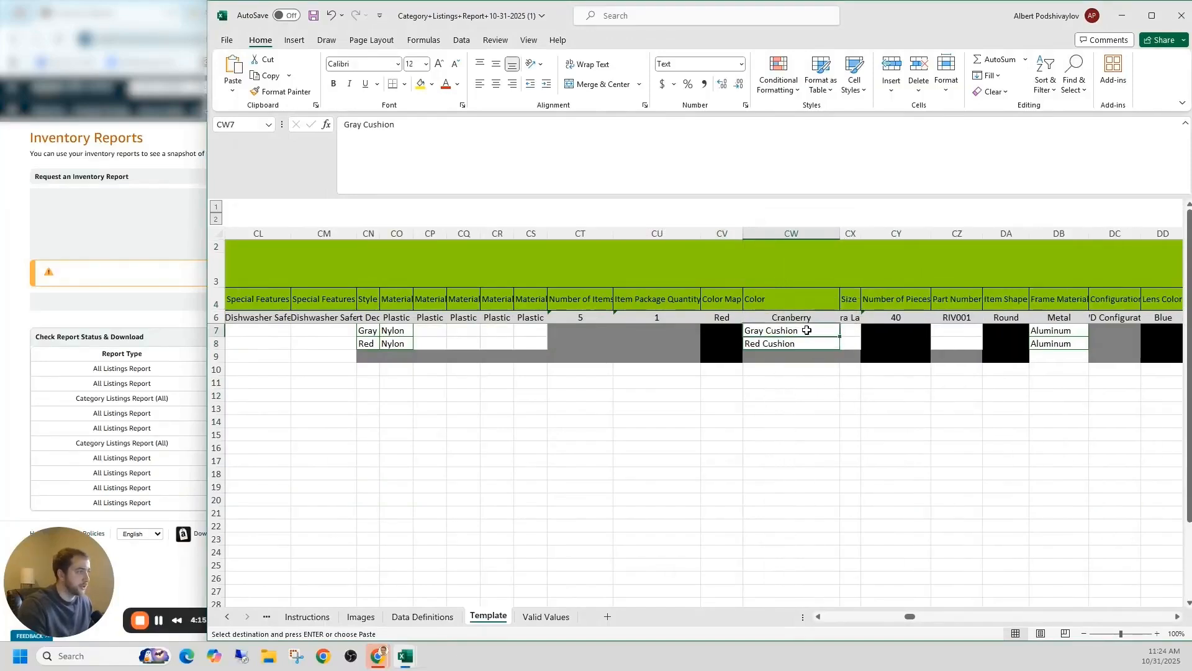
left_click(790, 344)
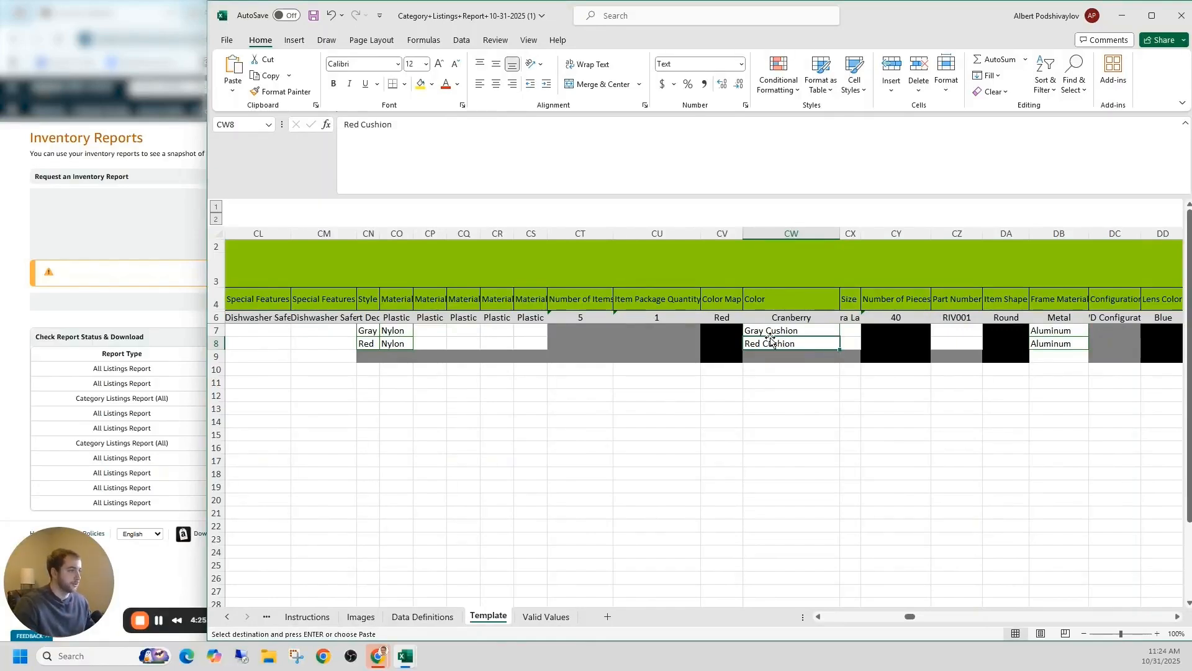
Step: Save the completed Category Listings Report workbook to this PC with Save As
left_click(231, 40)
left_click(262, 236)
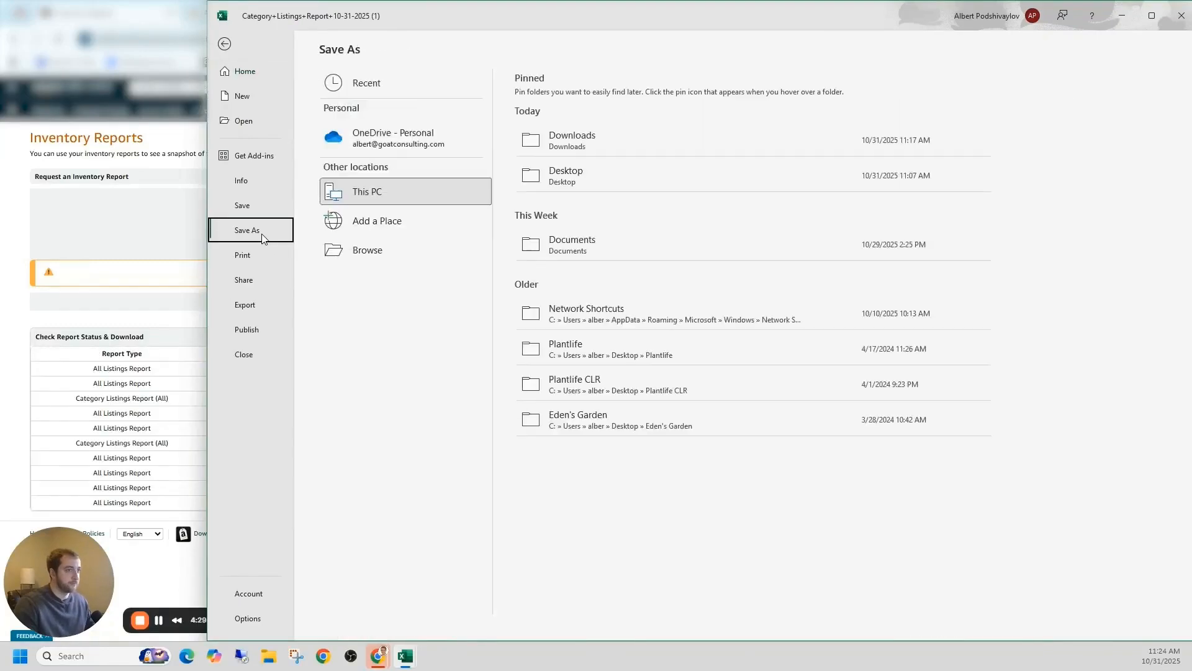
double_click(347, 193)
left_click(248, 144)
left_click(569, 291)
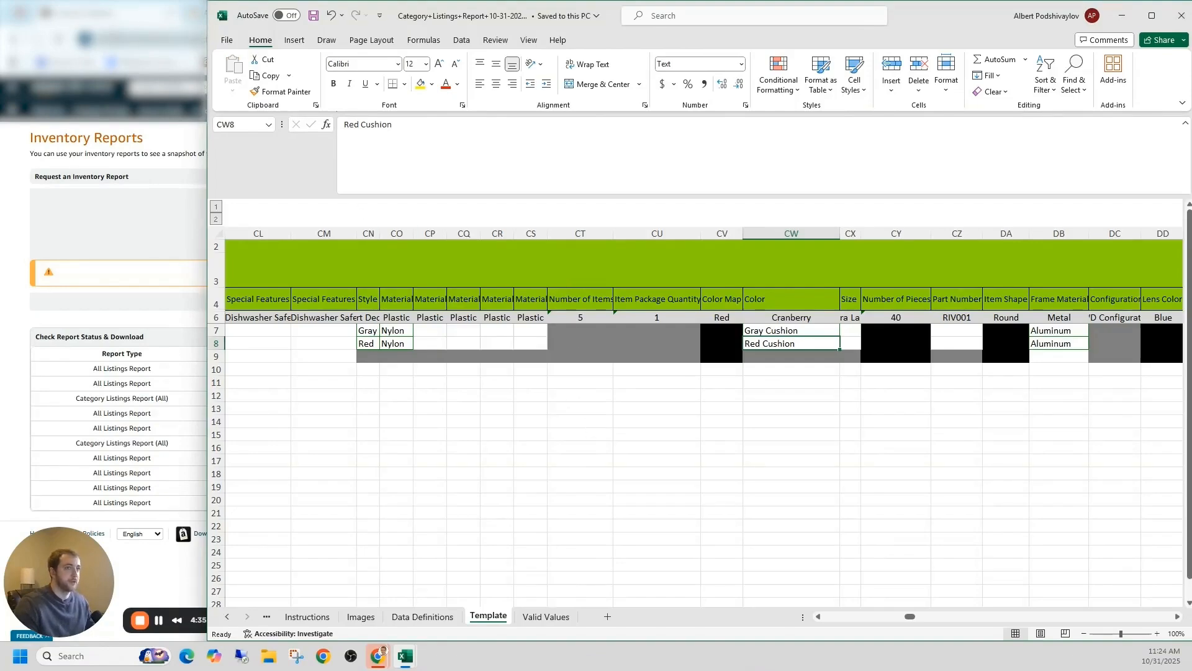
Step: Switch to Amazon Seller Central, open Add Products via Upload, and go to Check Upload Status
left_click(69, 80)
left_click(15, 89)
mouse_move(37, 120)
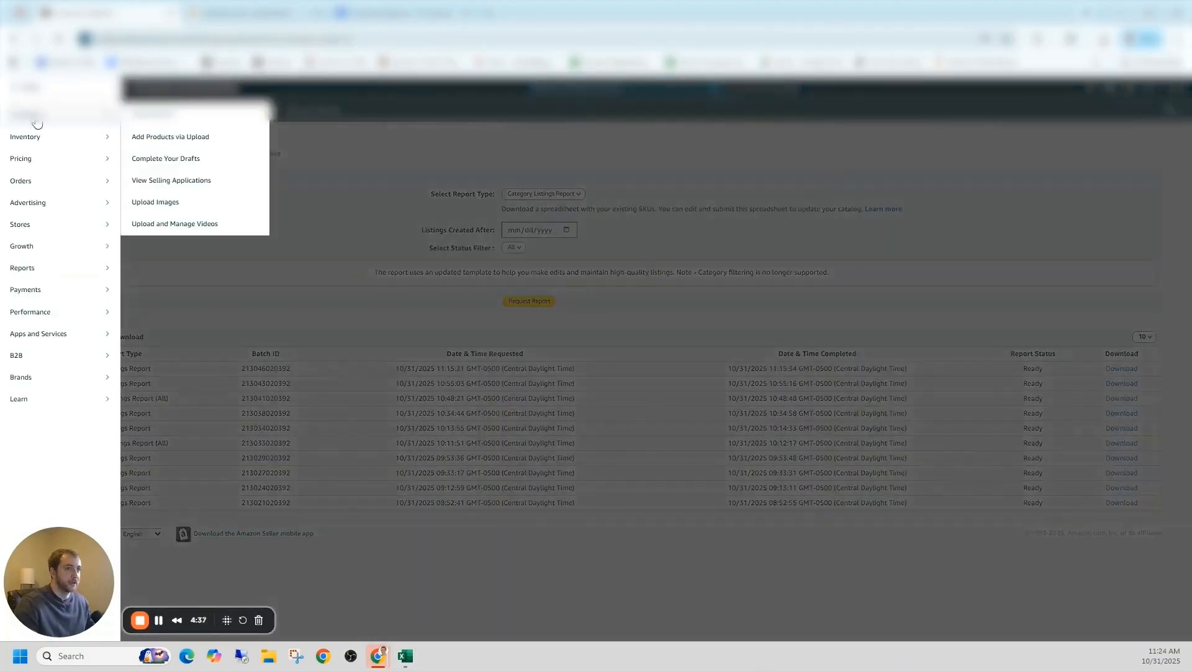
left_click(163, 137)
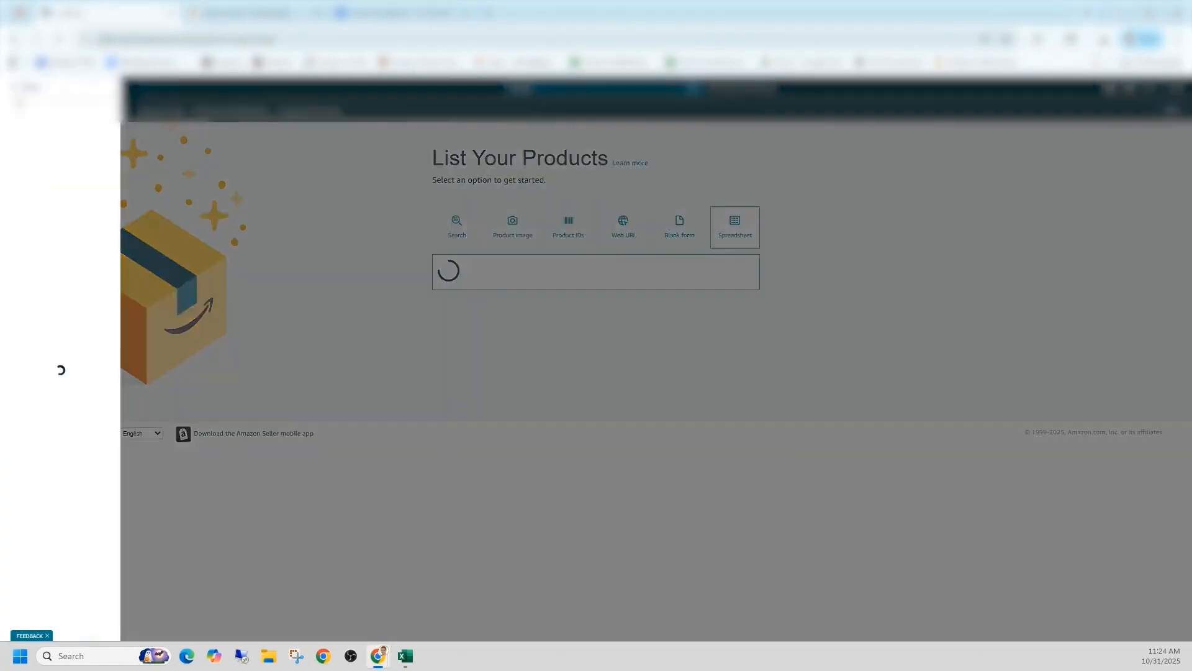
mouse_move(34, 122)
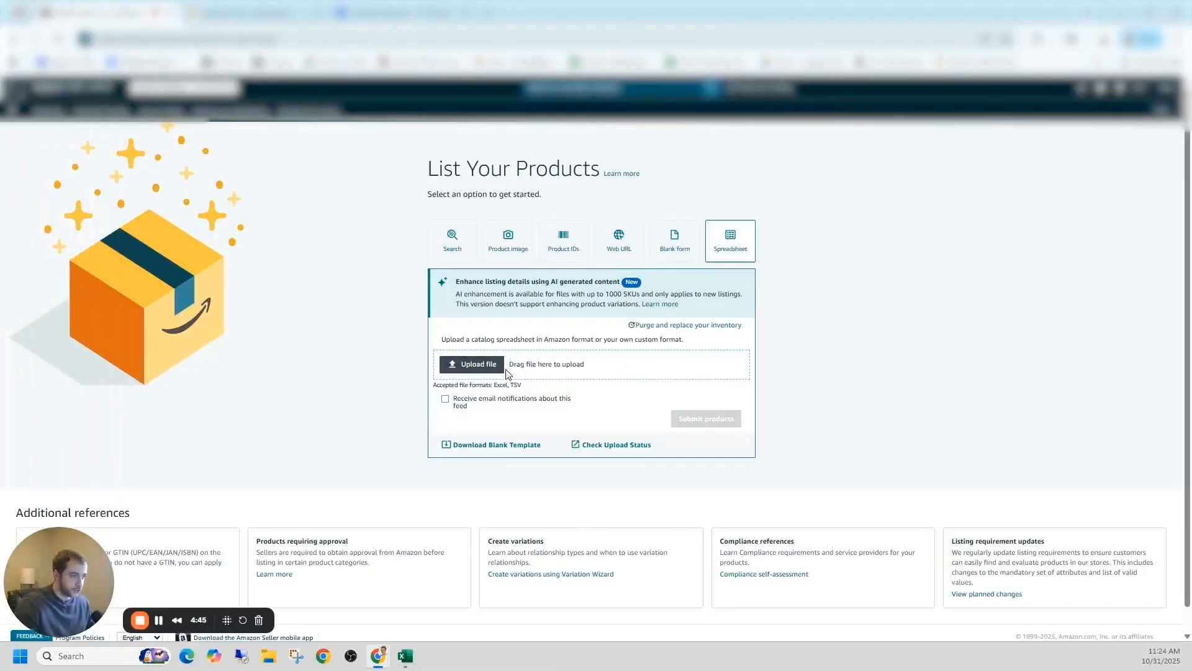
left_click(619, 448)
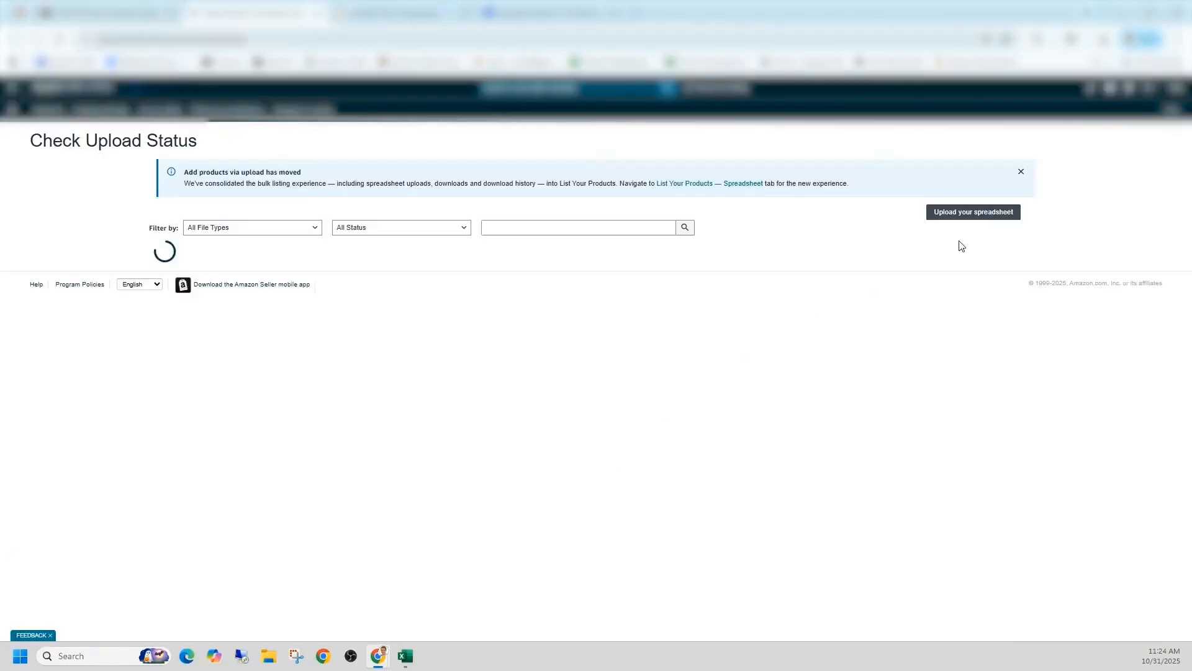
Step: Download the processing summary of the Variation CLR upload, open it in Excel, enable editing and read the 8016 warning under Errors per attribute
left_click(964, 285)
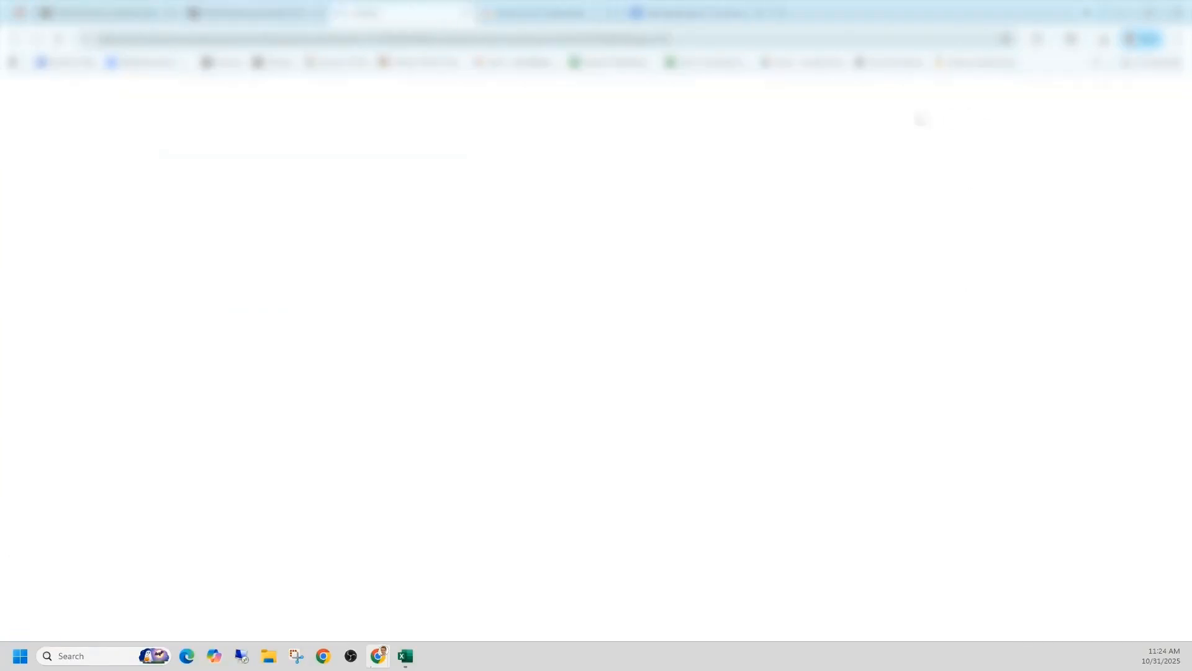
left_click(978, 91)
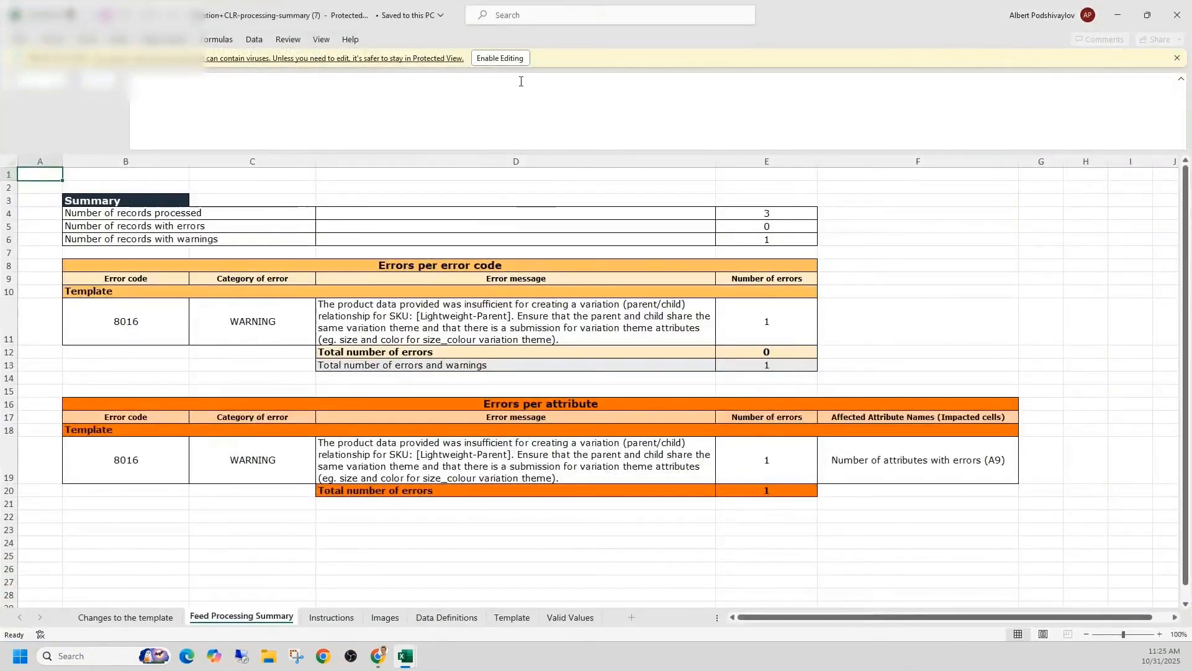
left_click(505, 58)
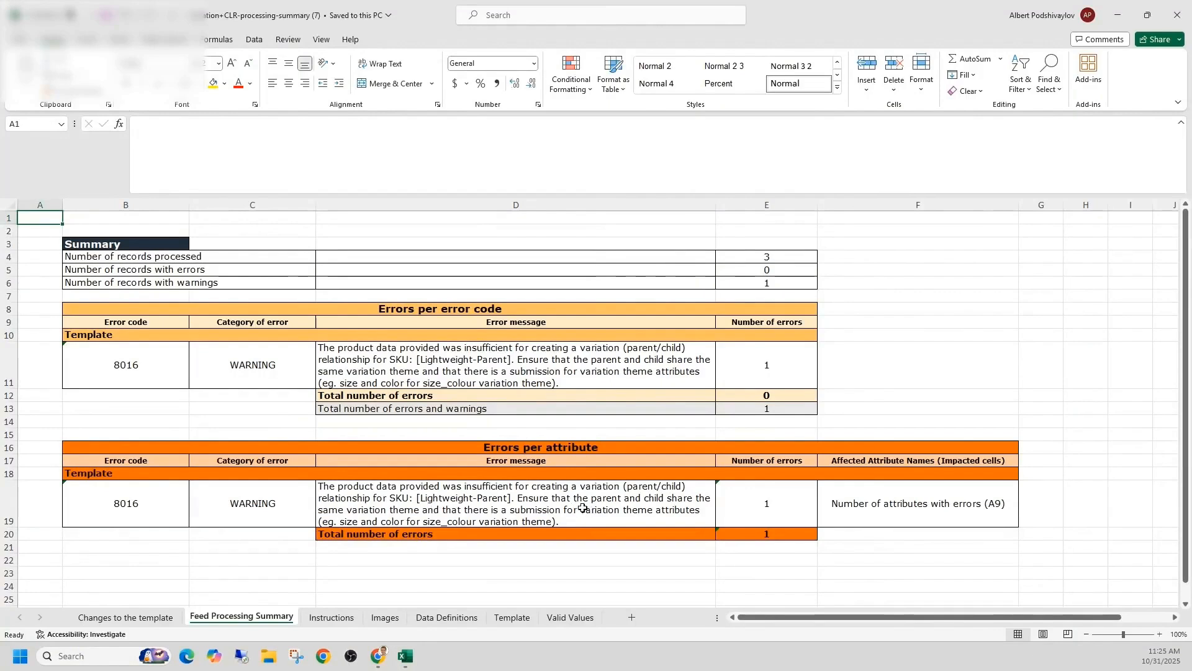
left_click(536, 500)
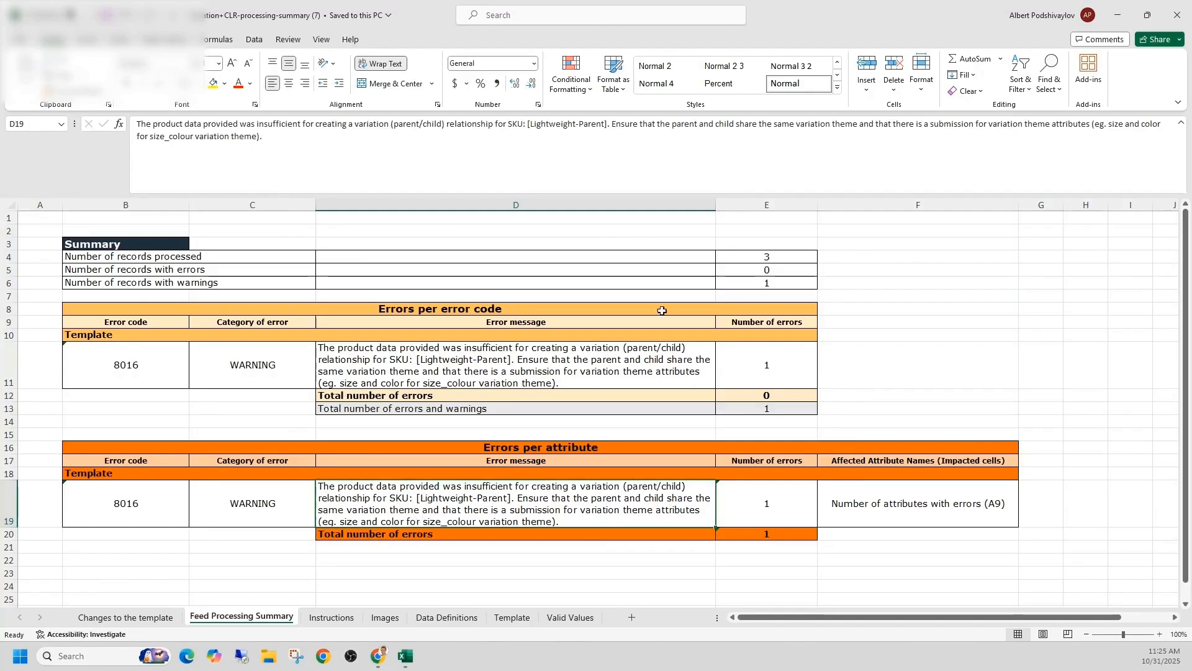
Step: Restore and enlarge the processing summary window, and show its Template sheet
mouse_move(844, 9)
left_mouse_down()
mouse_move(850, 26)
mouse_move(837, 31)
left_mouse_up()
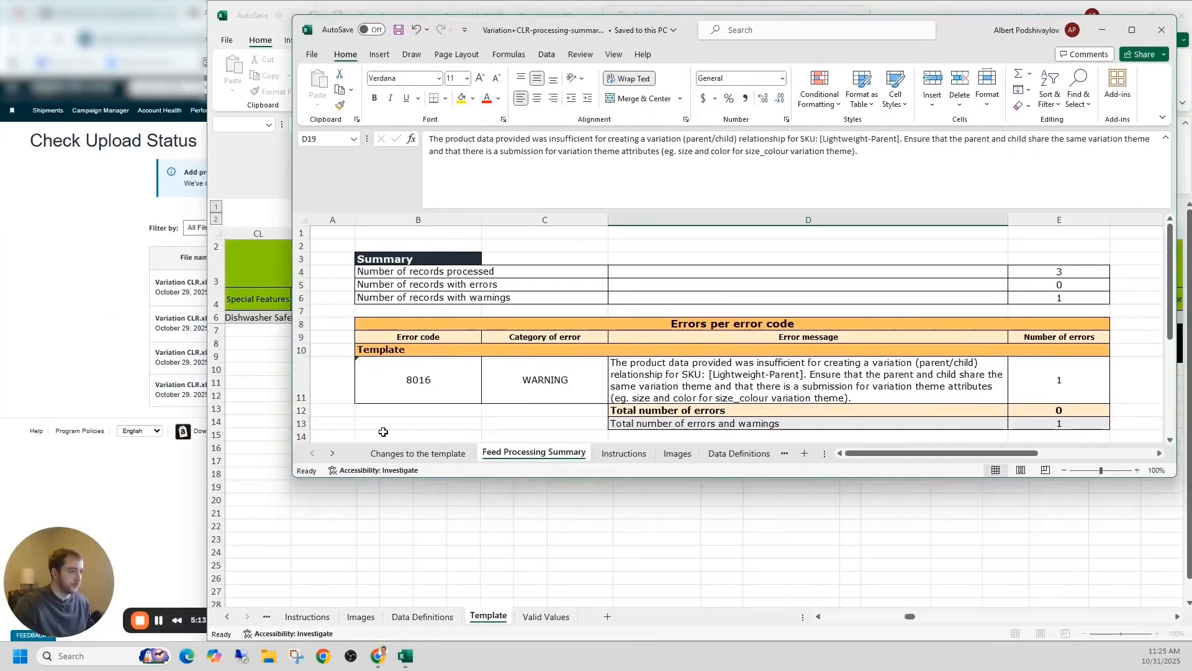
left_click_drag(298, 478, 191, 637)
left_click(703, 613)
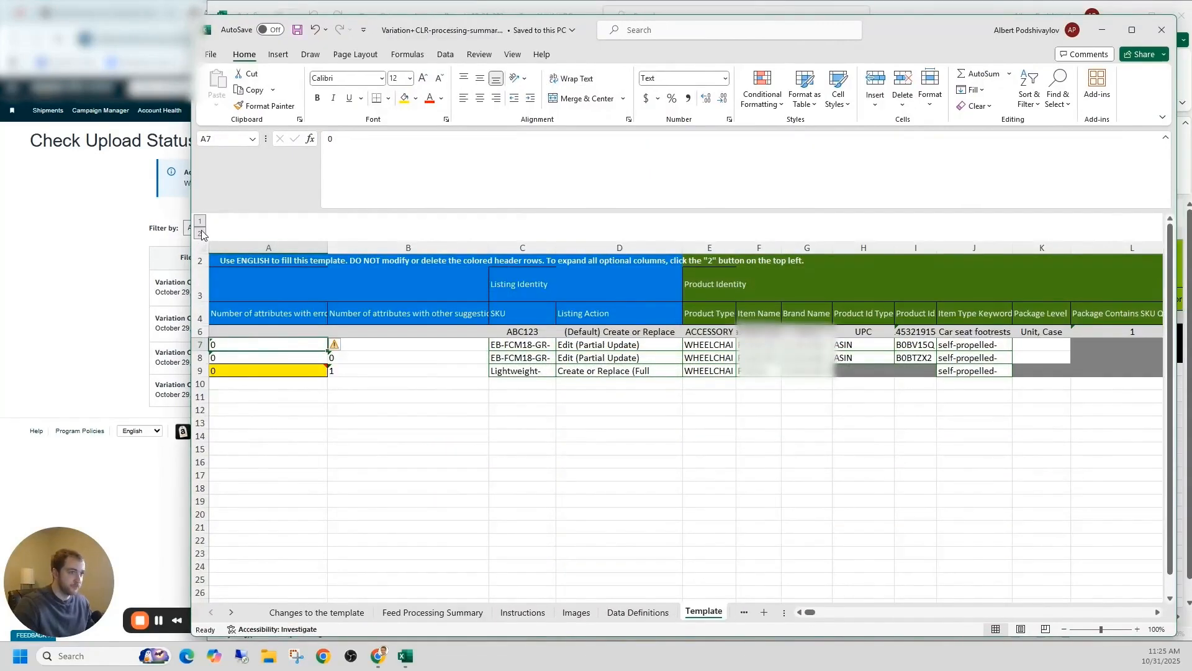
left_click(800, 550)
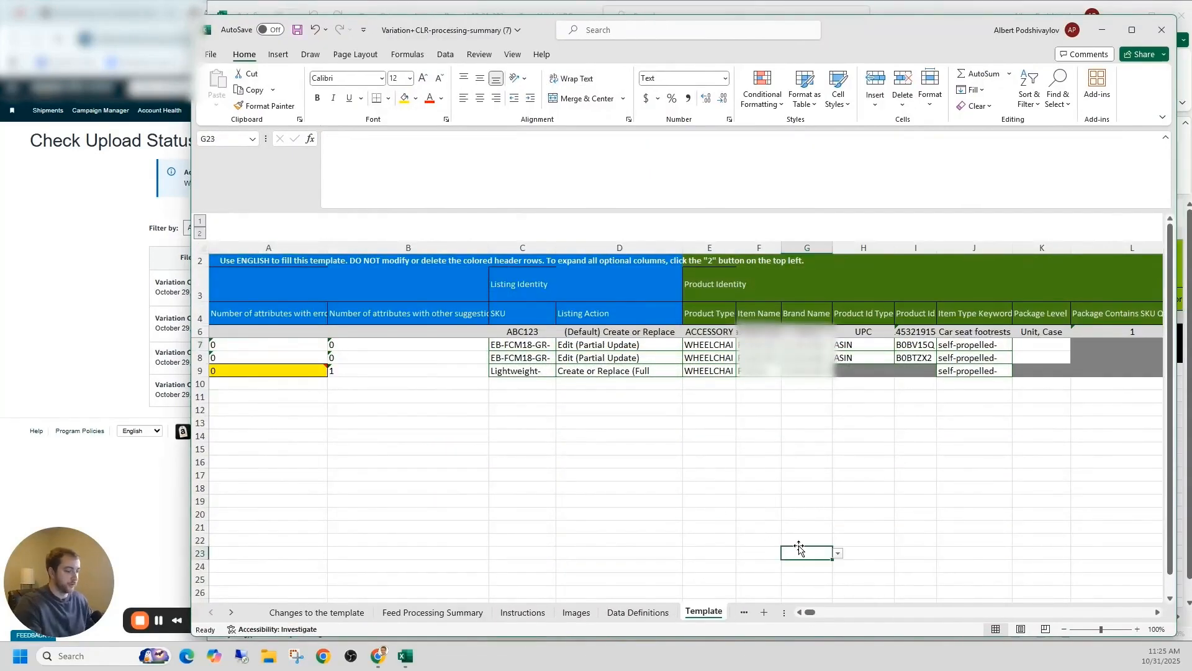
Step: Search the Template sheet for variation and check the Variation Theme Name values of the child and parent rows
key("ctrl+f")
type("variat")
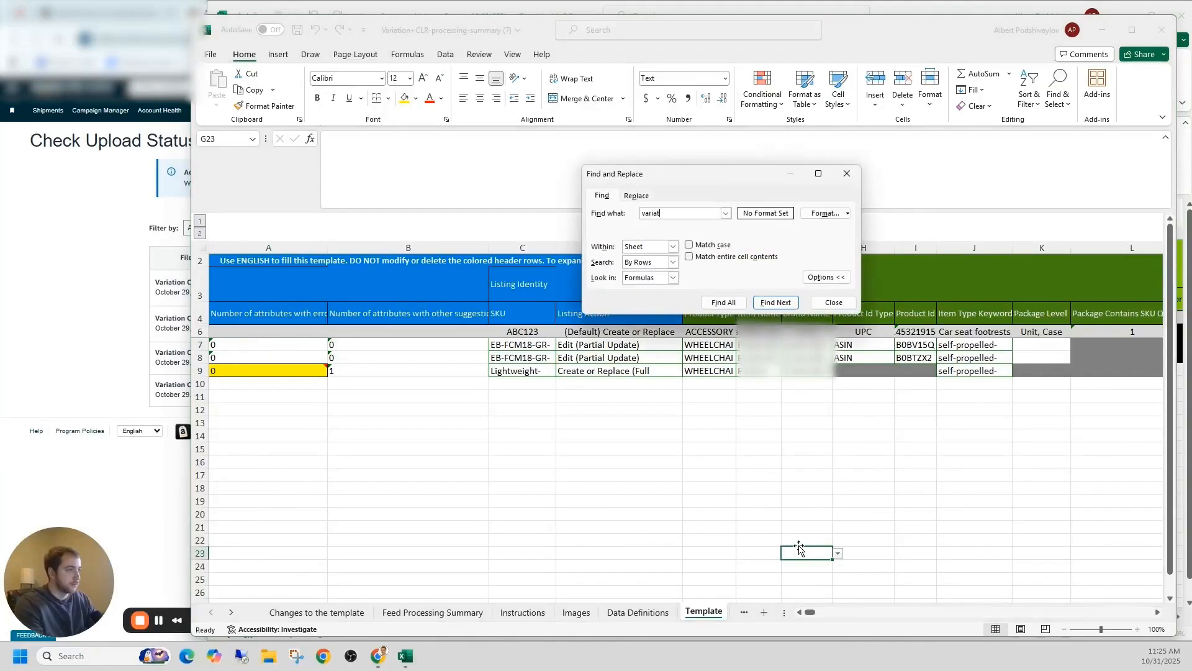
type("oin")
key("Return")
key("Return")
key("BackSpace")
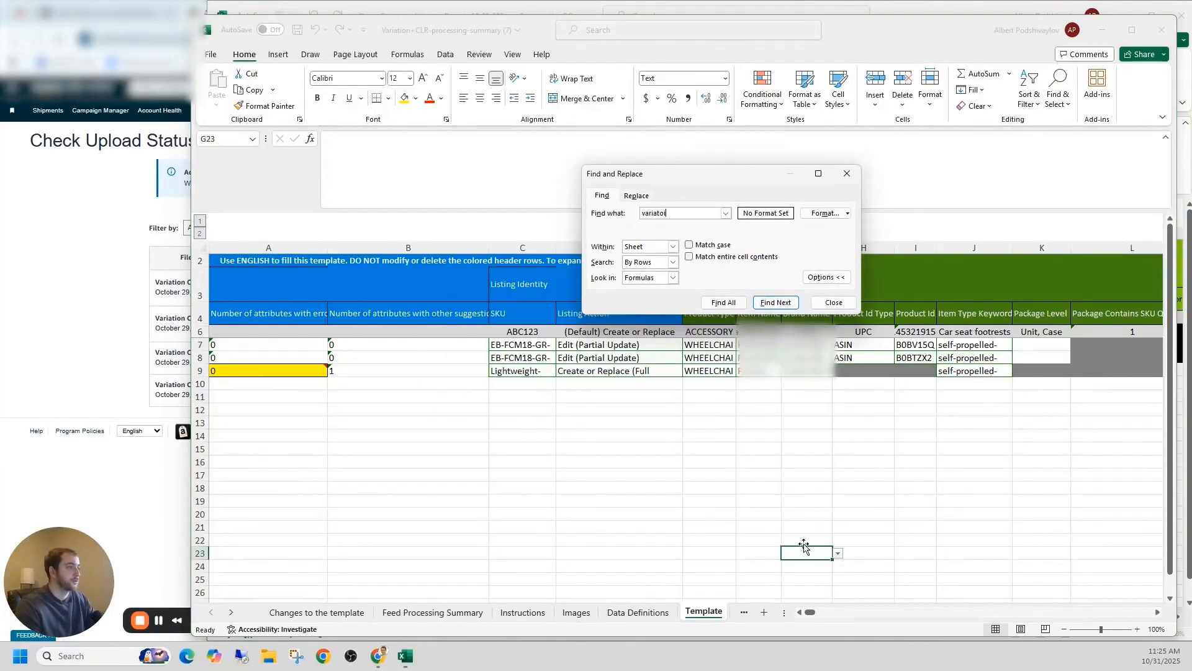
type("ion")
key("Return")
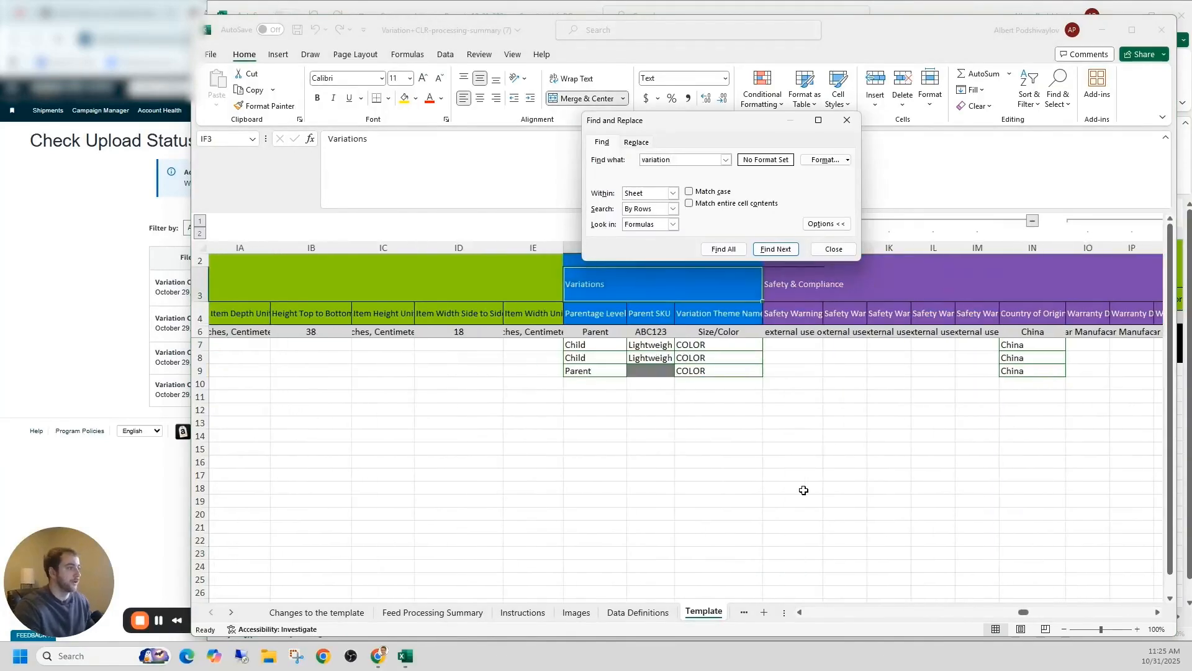
left_click_drag(727, 345, 727, 382)
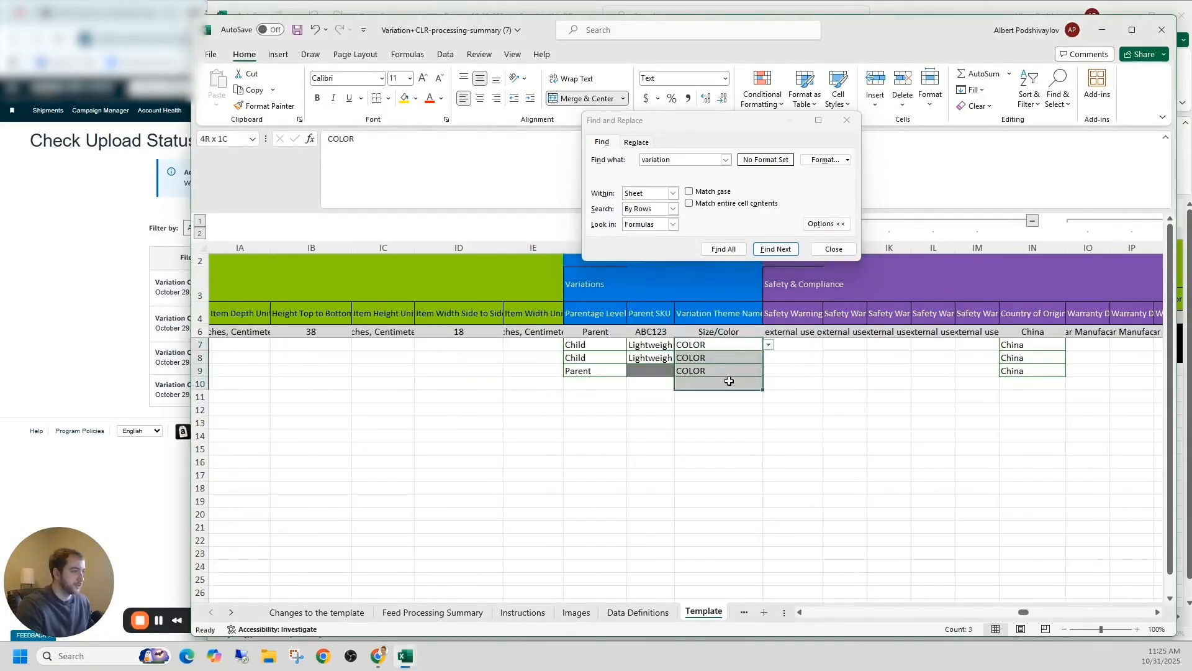
left_click(834, 249)
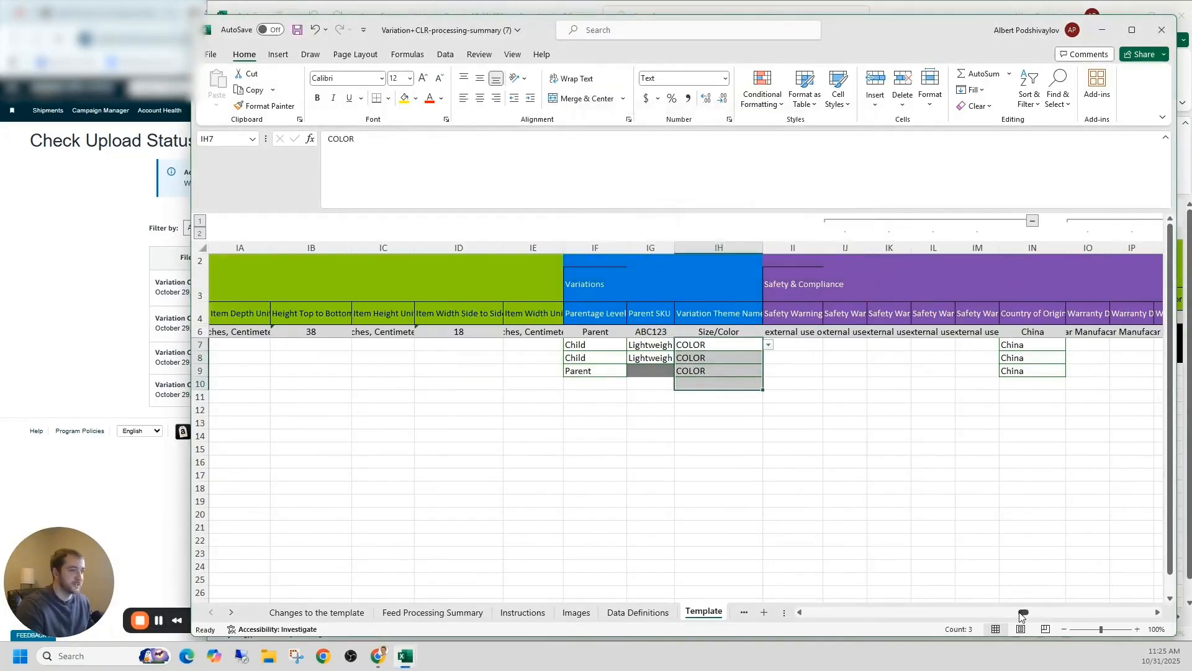
Step: Examine parent row 9 of the Template sheet, from the Size and Color columns back through the product details and offer columns
left_click_drag(1026, 618, 893, 620)
left_click(805, 502)
left_click(671, 369)
key("Left")
key("Left")
key("Left")
key("Left")
key("Left")
key("Left")
key("Left")
key("Left")
key("Left")
key("Left")
key("Left")
key("Left")
key("Left")
key("Left")
key("Left")
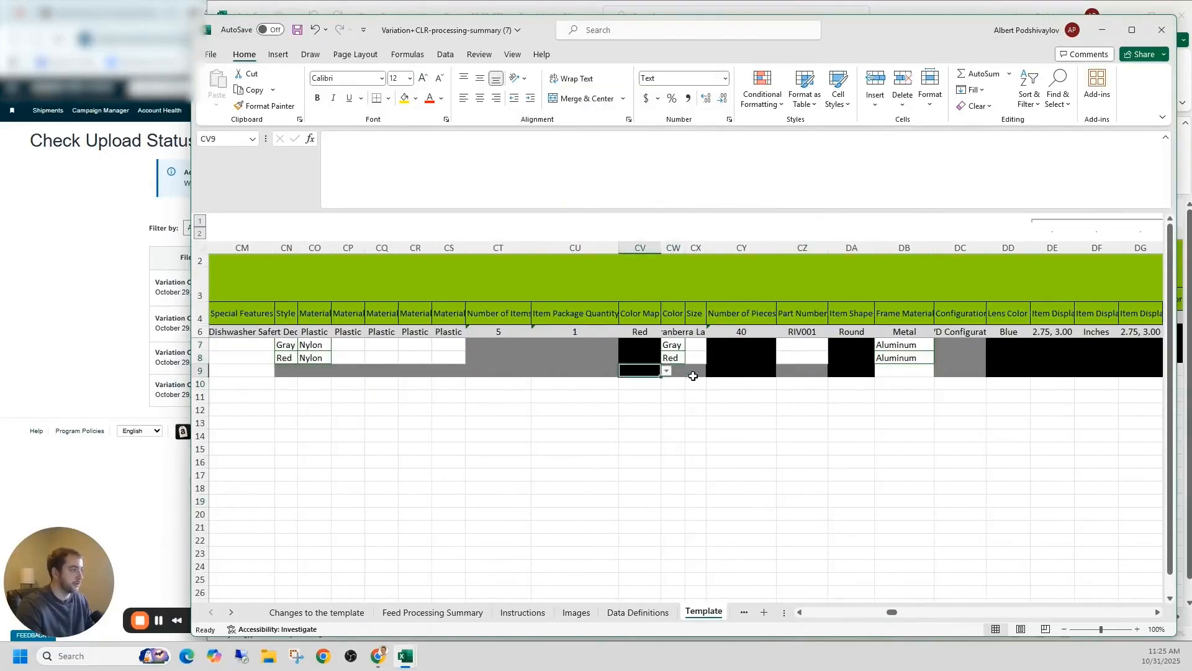
key("Left")
key("Left")
key("Left")
key("Left")
key("Left")
key("Left")
key("Left")
key("Left")
key("Left")
key("Left")
key("Left")
key("Left")
key("Left")
key("Left")
key("Left")
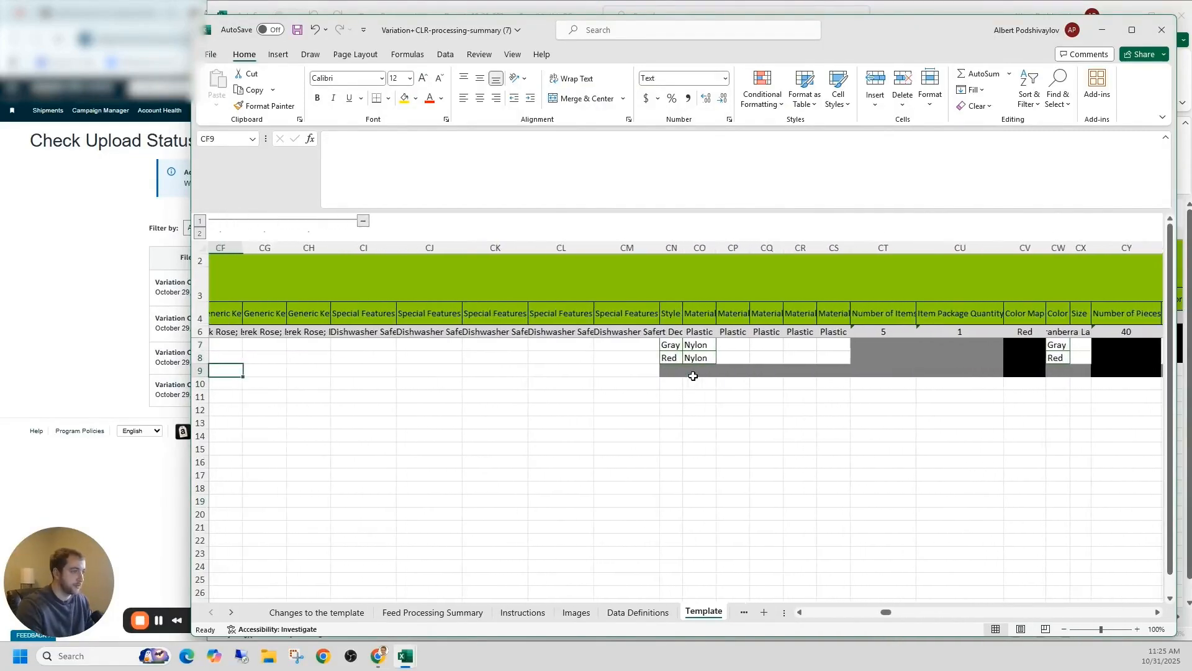
key("Left")
key("Left")
key("Left")
key("Left")
key("Left")
key("Left")
key("Left")
key("Left")
key("Left")
key("Left")
key("Left")
key("Left")
key("Left")
key("Left")
key("Left")
key("Left")
key("Left")
key("Left")
key("Left")
key("Left")
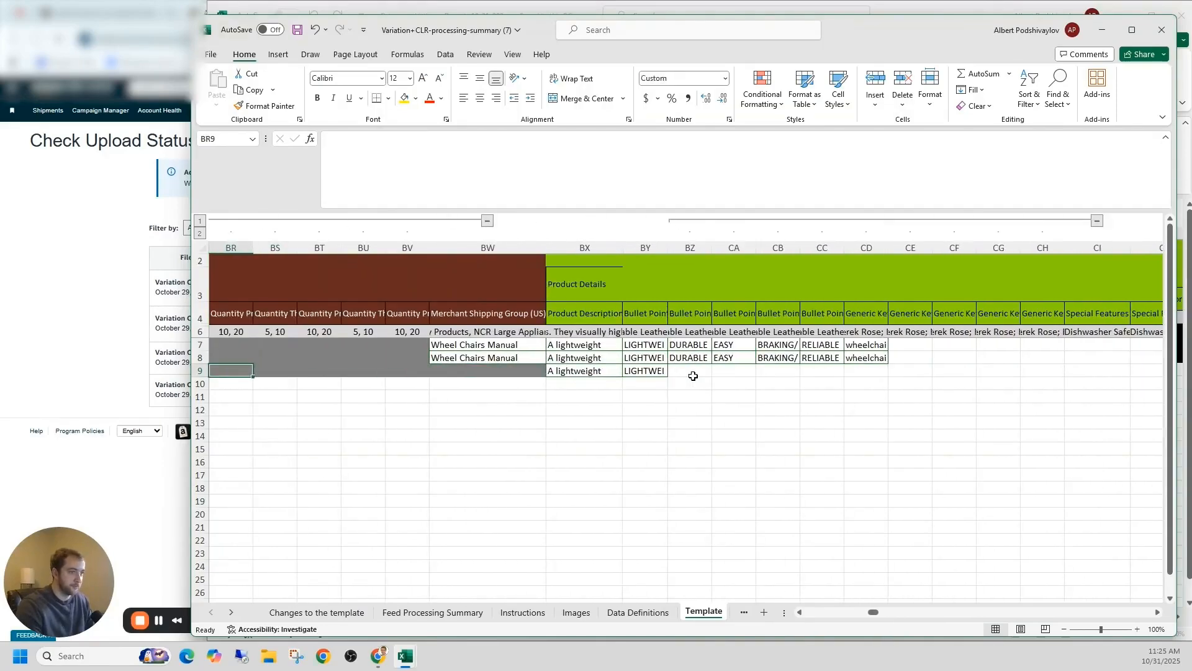
key("Left")
key("Left")
key("Left")
key("Left")
key("Left")
key("Left")
key("Left")
key("Left")
key("Left")
key("Left")
key("Left")
key("Left")
key("Left")
key("Left")
key("Left")
key("Left")
key("Left")
key("Left")
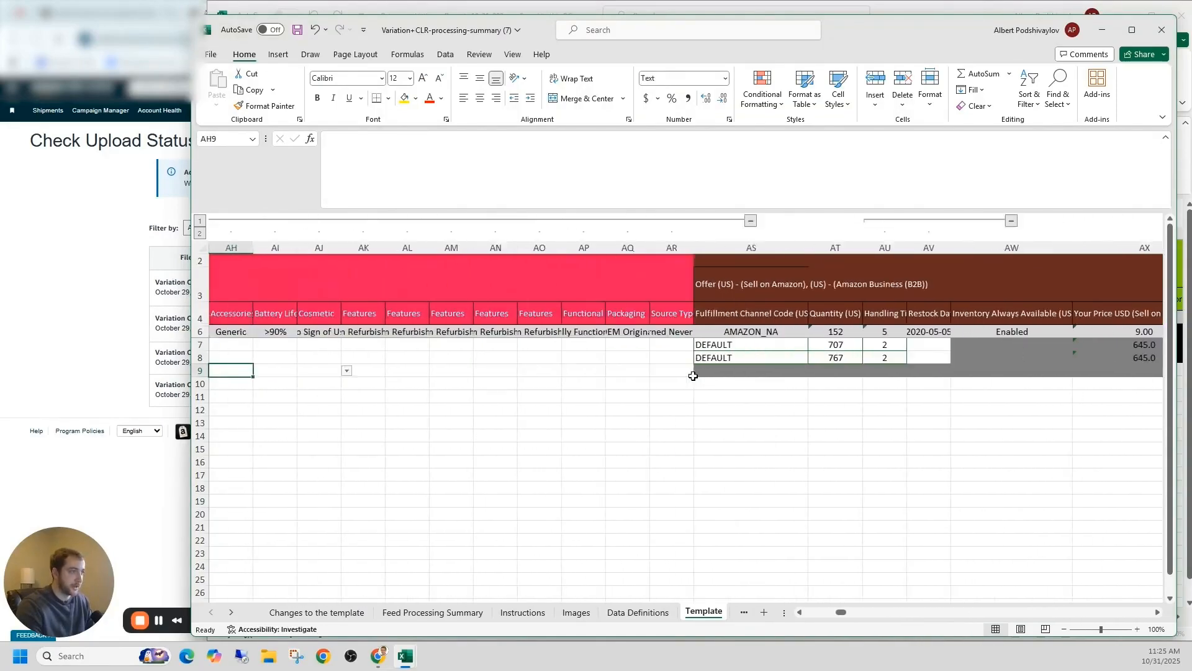
key("Left")
key("Left")
key("Left")
key("Left")
key("Left")
key("Left")
key("Left")
key("Left")
key("Left")
key("Left")
key("Left")
key("Left")
key("Left")
key("Left")
key("Left")
key("Left")
key("Left")
key("Left")
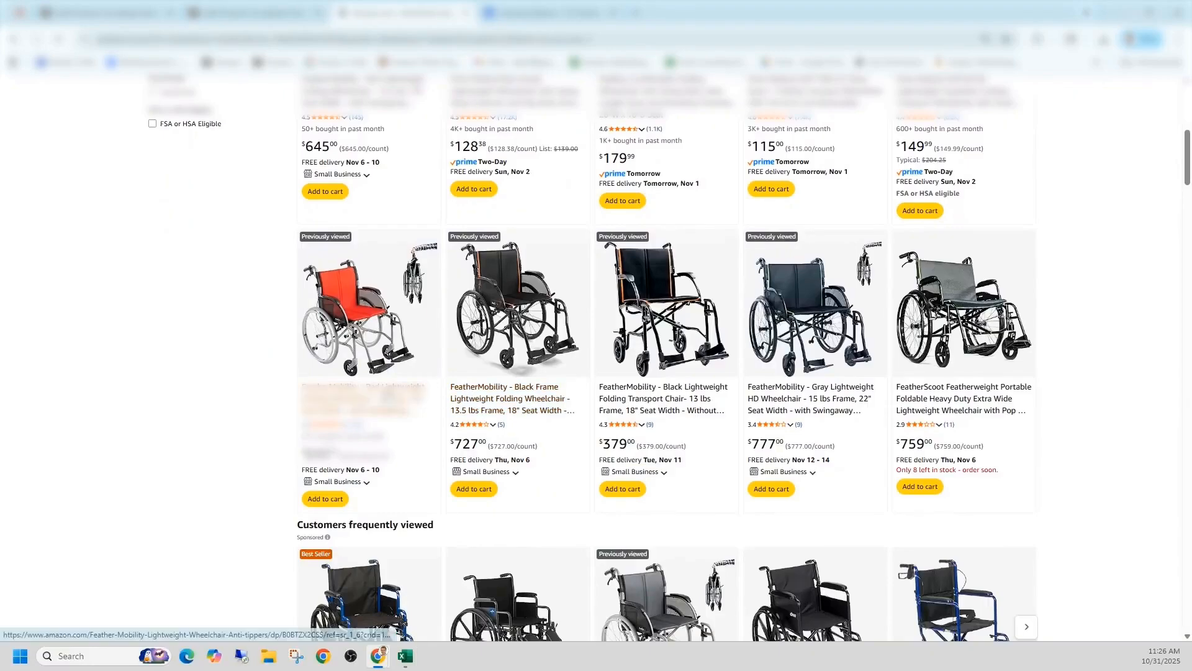
Step: Switch to the Amazon search results, open the red wheelchair's product page and check its Color variations
left_click(357, 400)
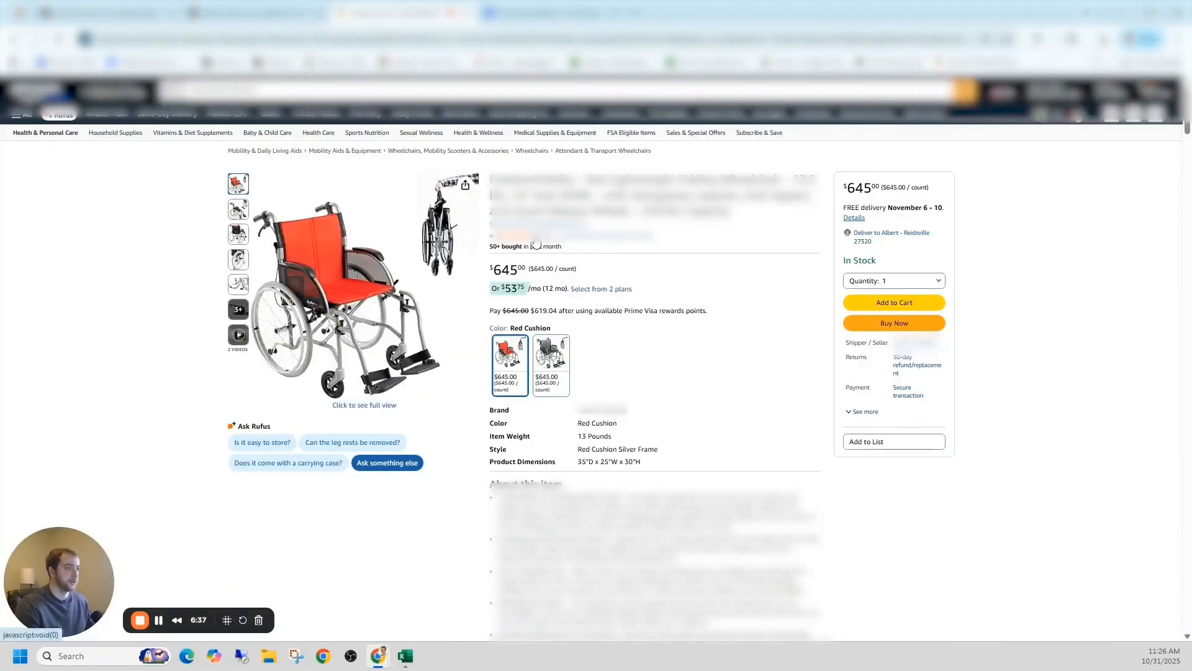
mouse_move(538, 240)
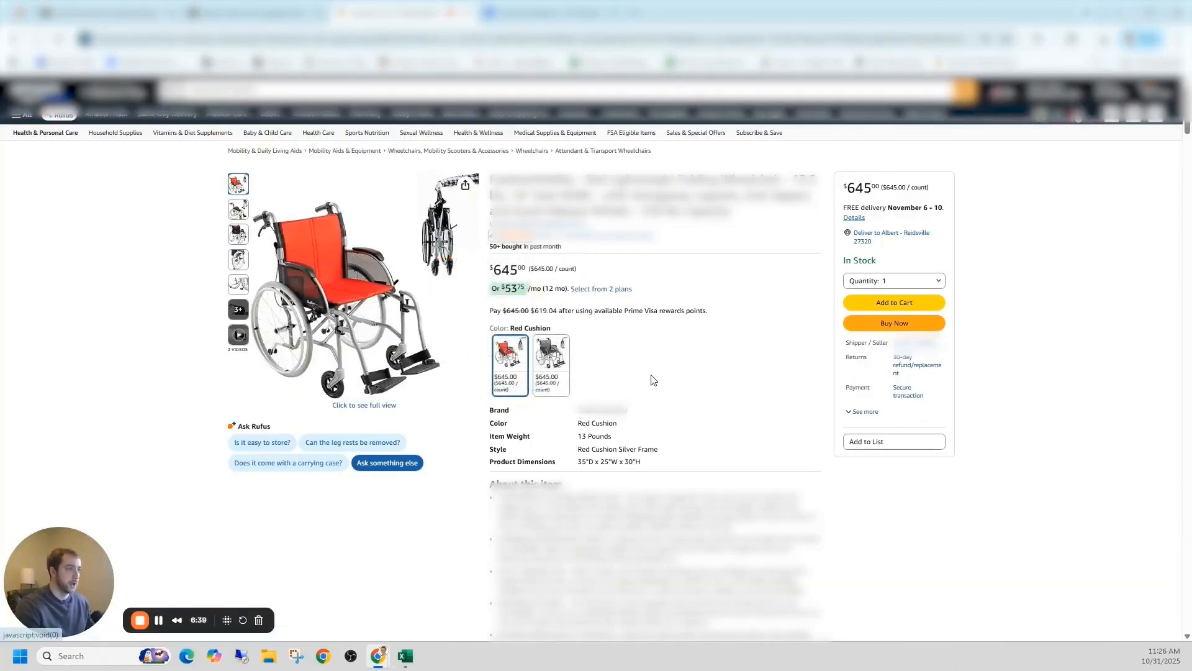